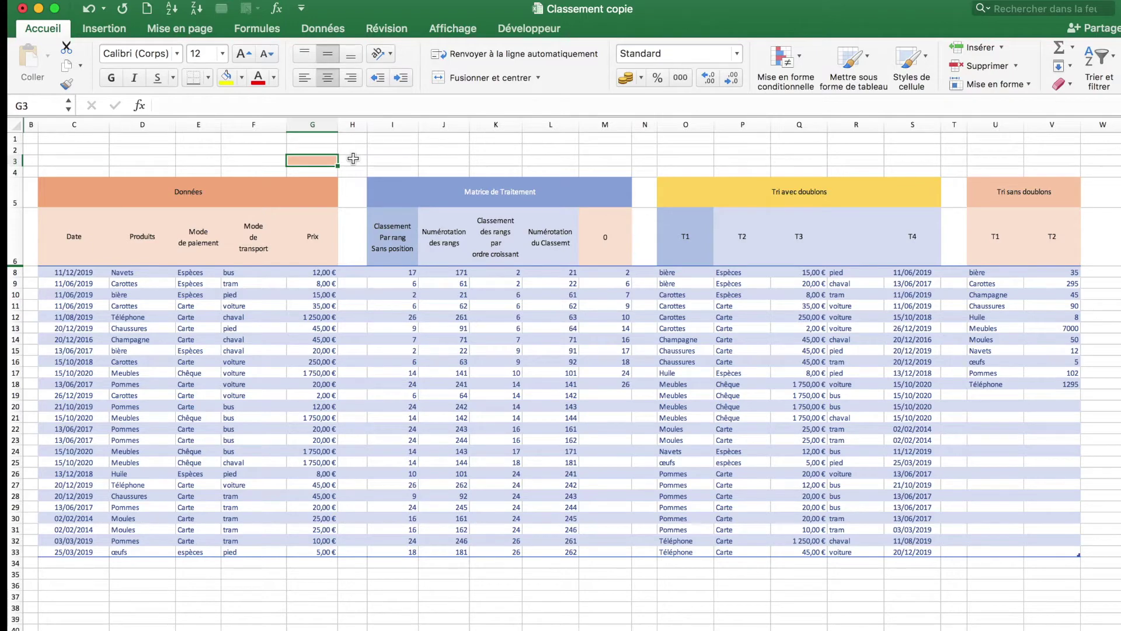
- Clear the date, product, payment, transport and price entries in the last table row, C33:G33
scroll(264, 403, "down", 5)
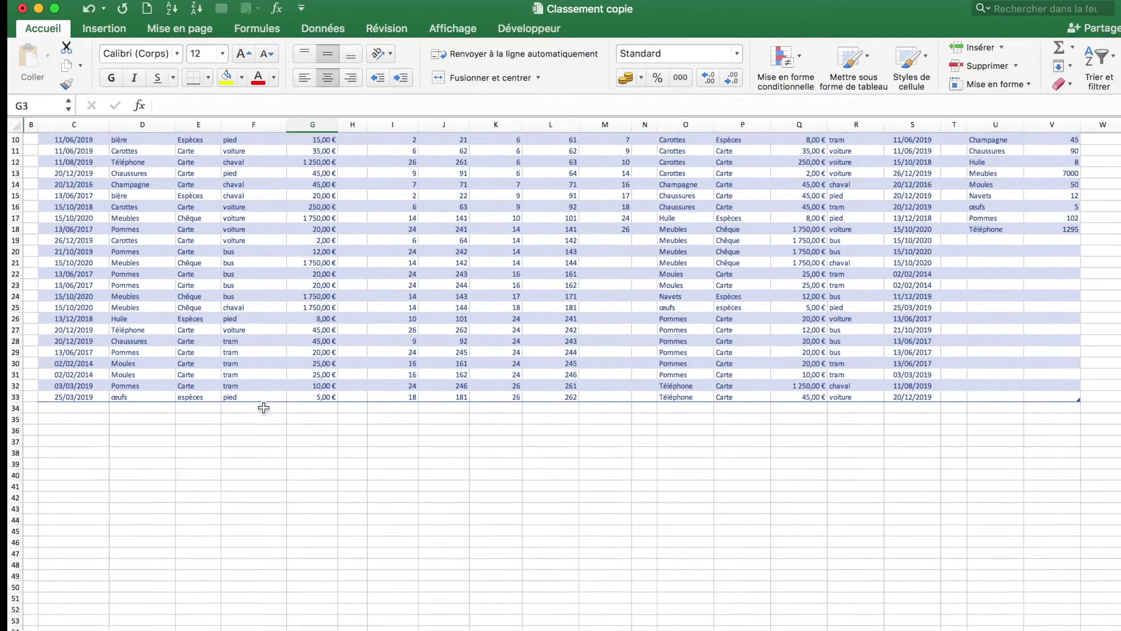
scroll(264, 408, "up", 5)
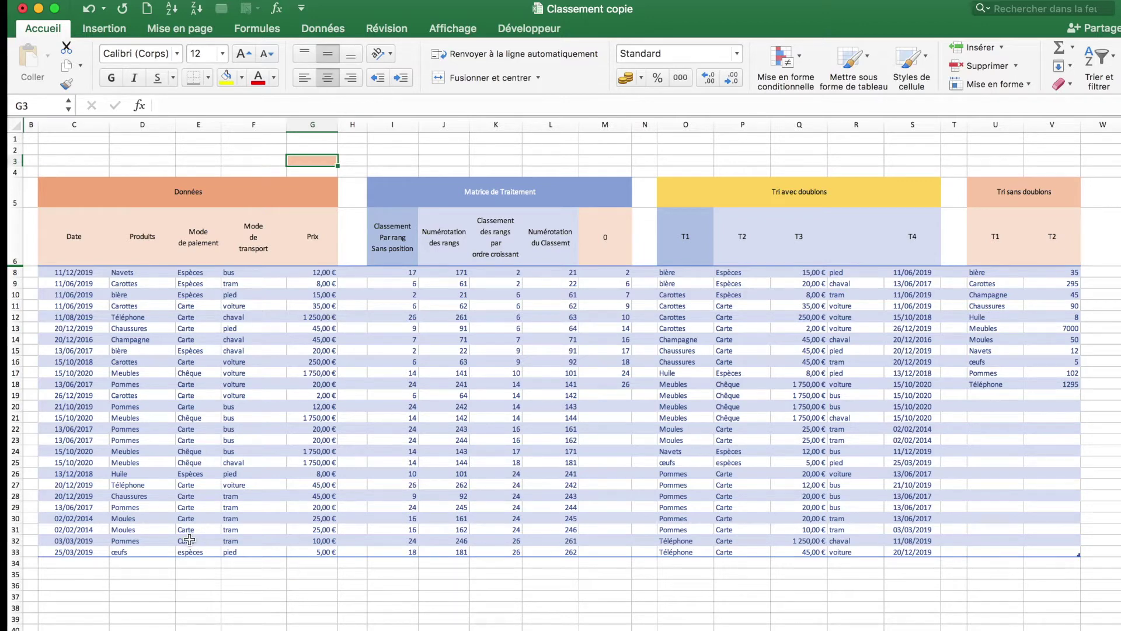
left_click(76, 551)
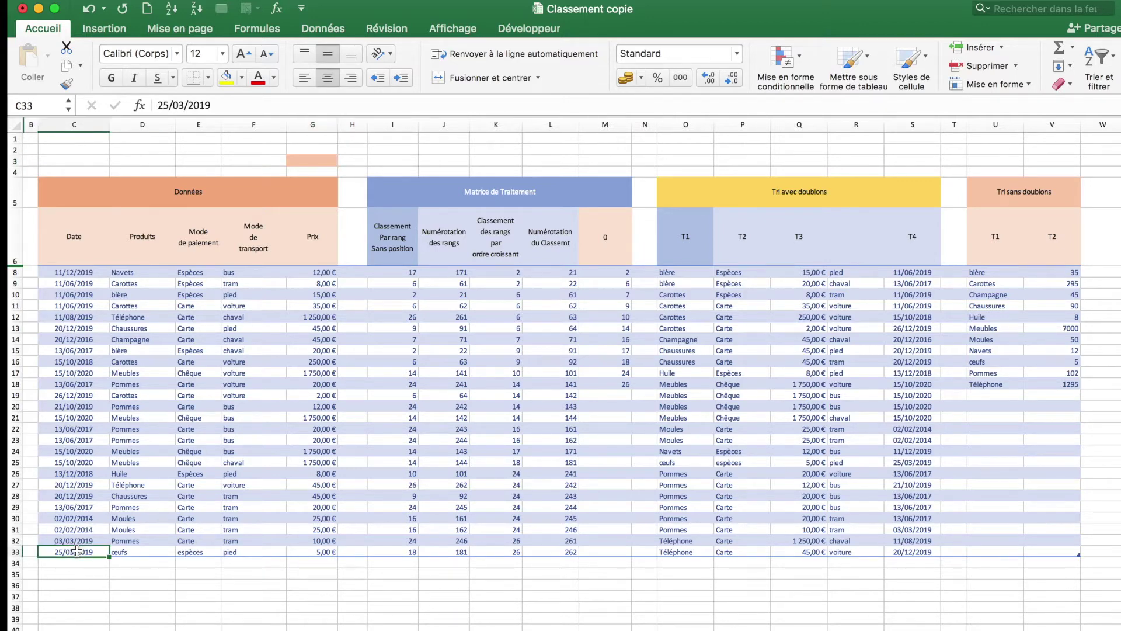
left_click(315, 552, "shift")
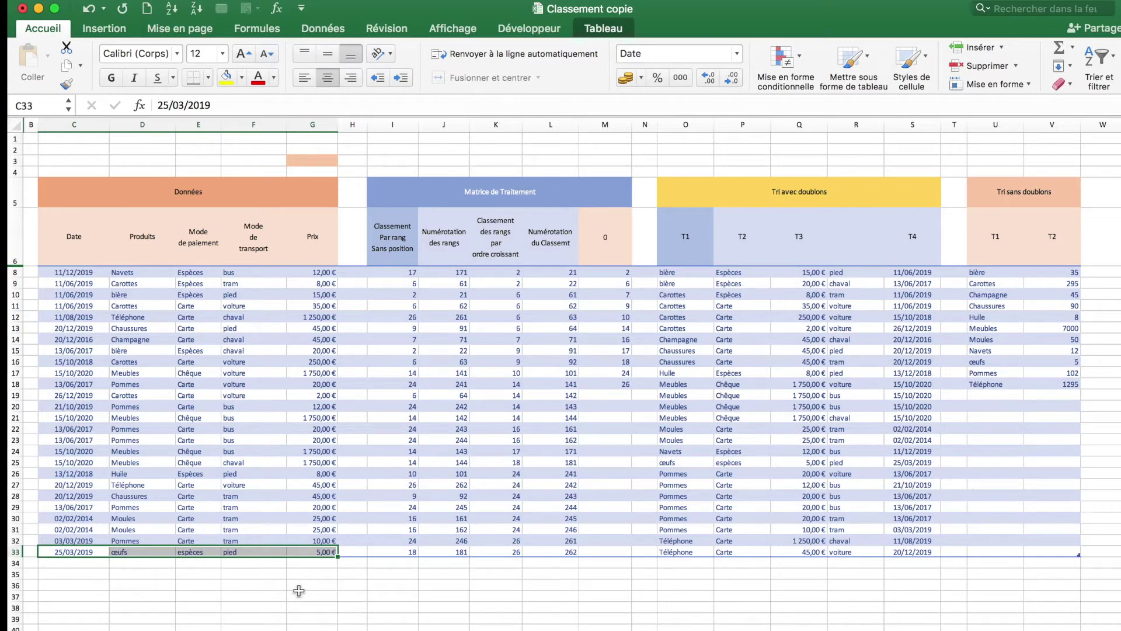
key("Delete")
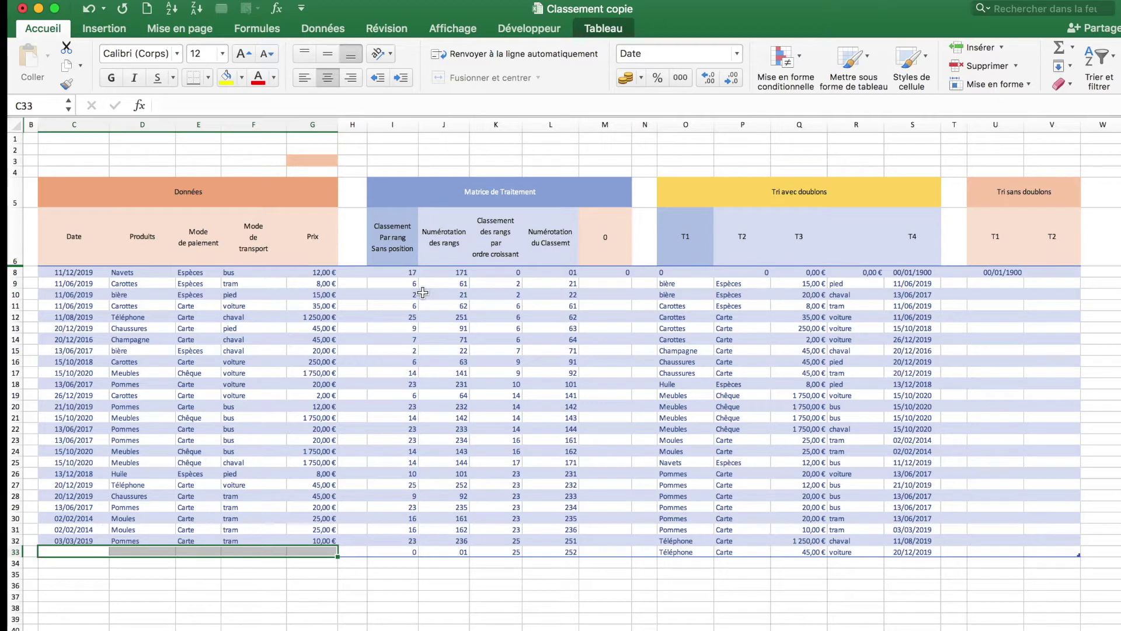
- Examine how the emptied row affects I33:J33, the first-row processing cells K8:M8 and the sorted outputs O8:S8 and U8:V8
left_click(403, 551)
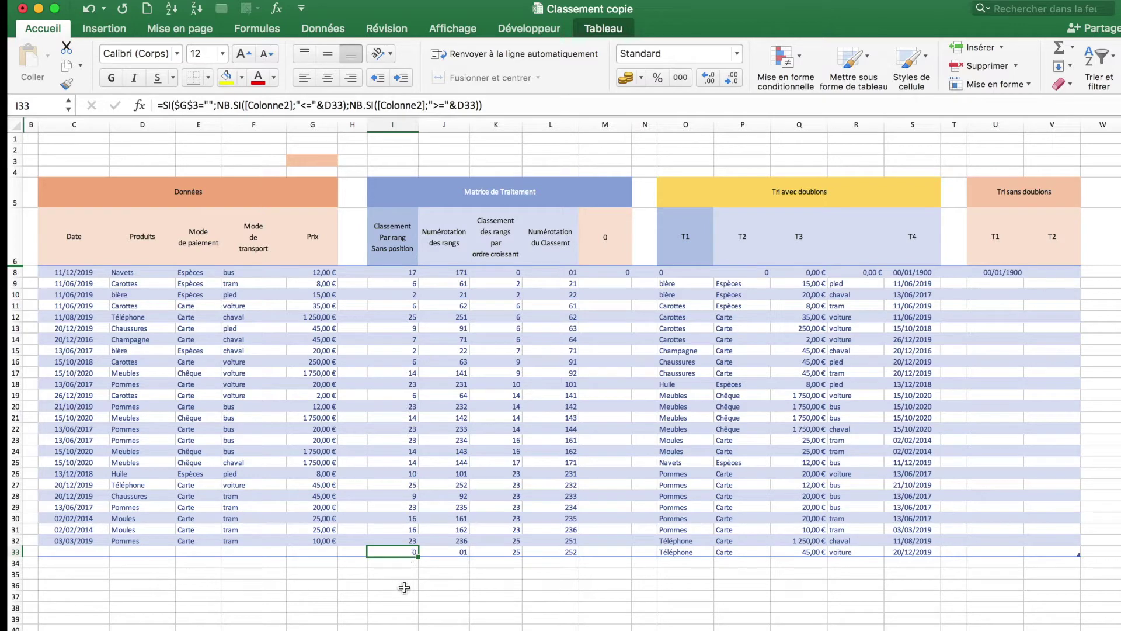
left_click(459, 552)
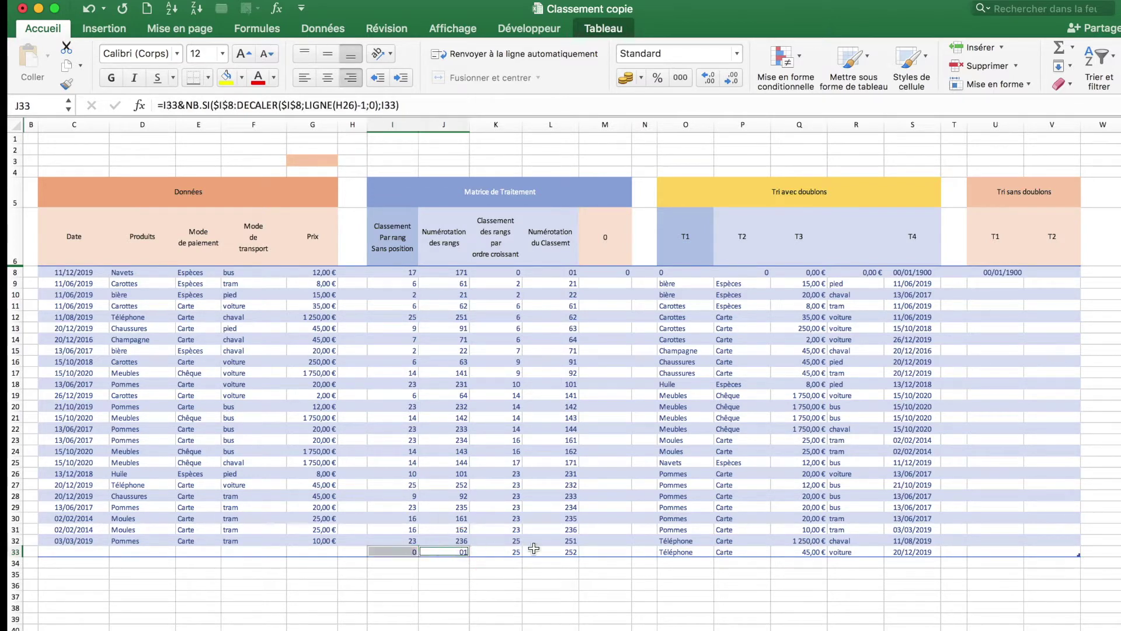
left_click(515, 273)
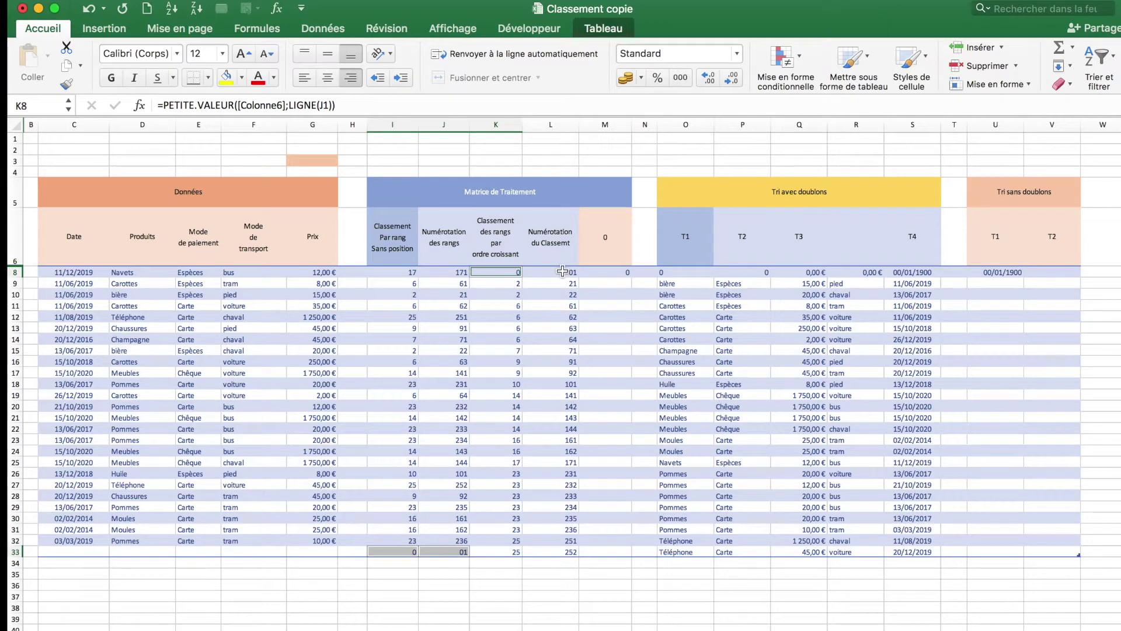
left_click(562, 271)
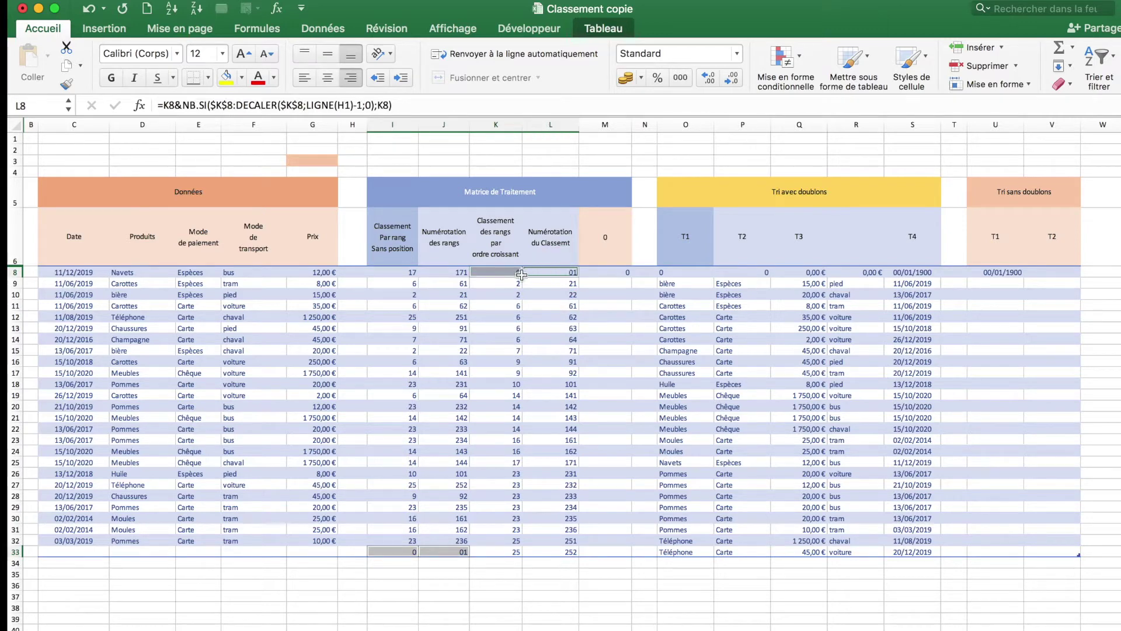
left_click(612, 272)
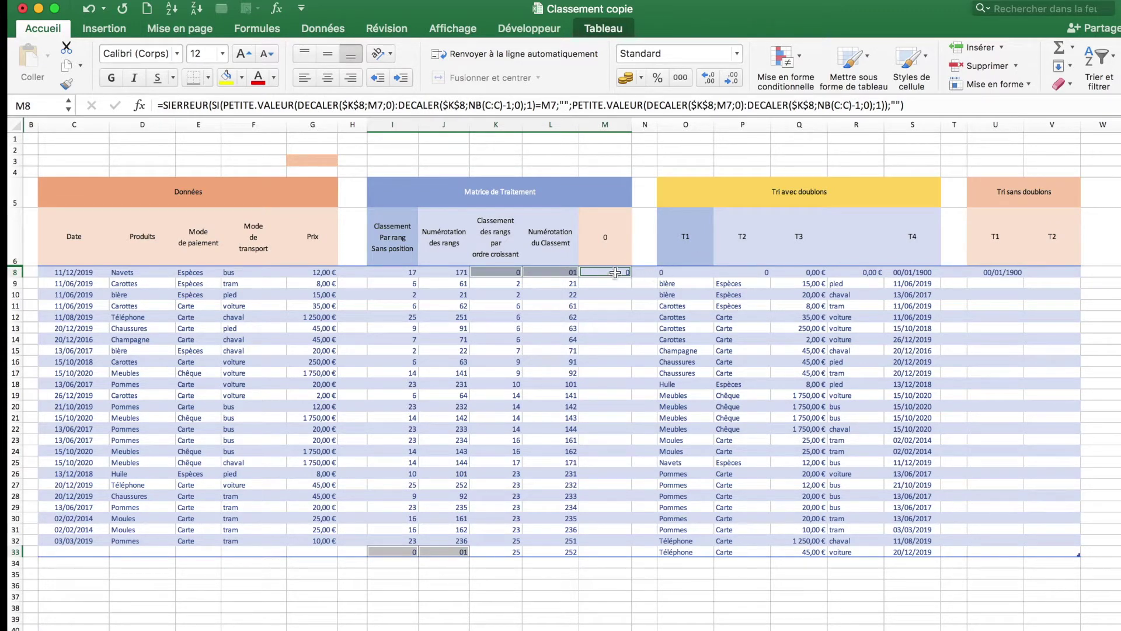
left_click(995, 273)
left_click(1055, 273)
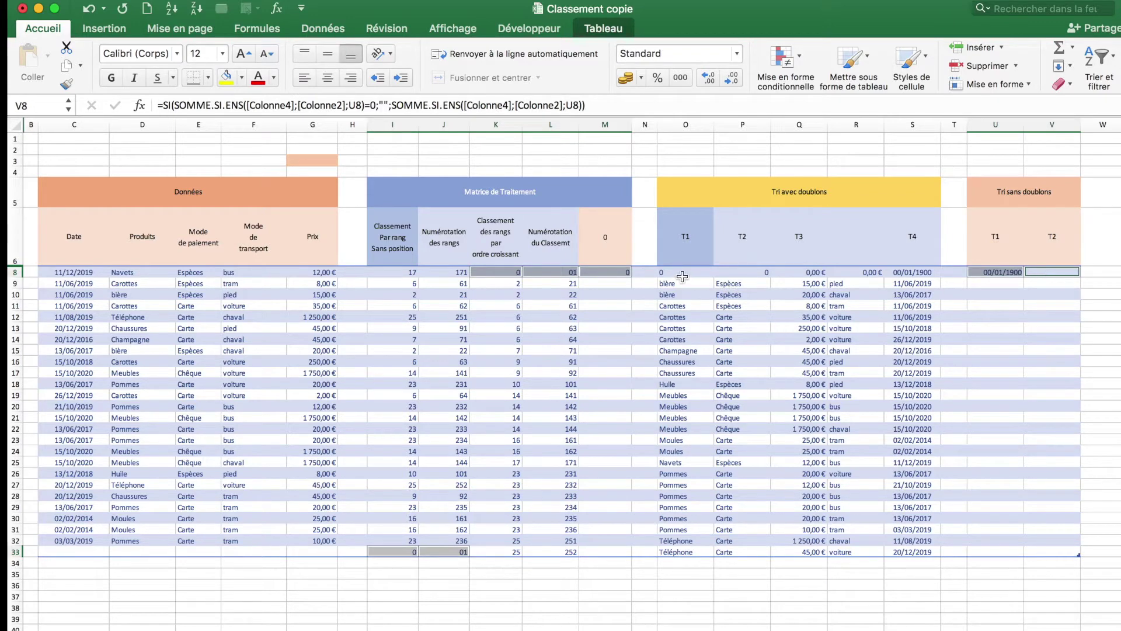
left_click_drag(677, 272, 899, 272)
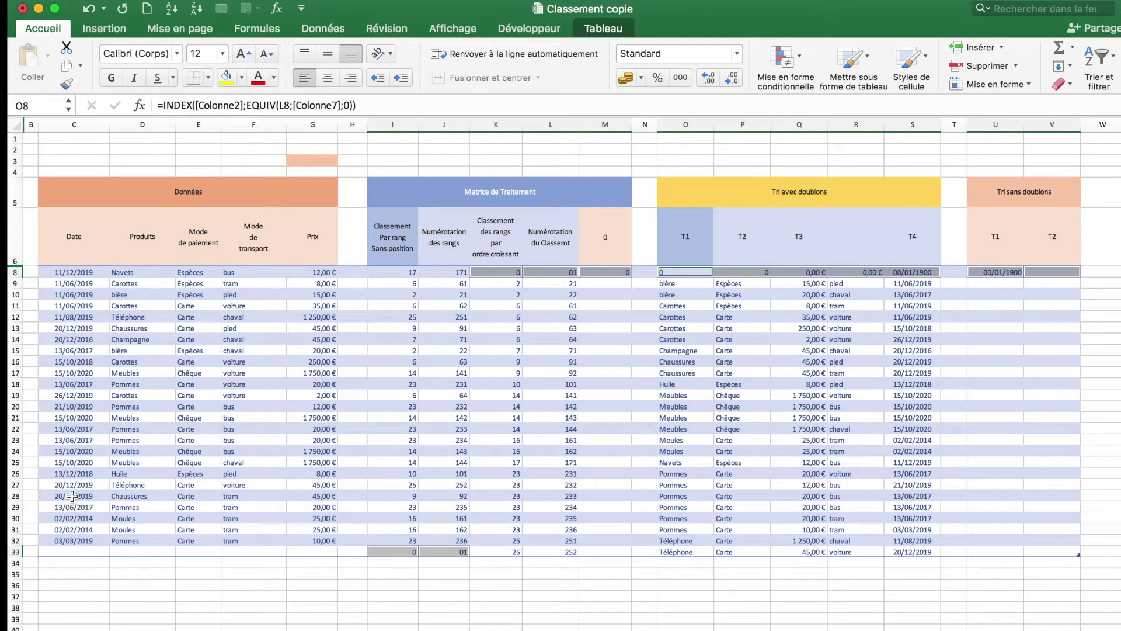
- Clear the Chaussures entry in the middle of the data, C28:G28
left_click_drag(75, 496, 298, 494)
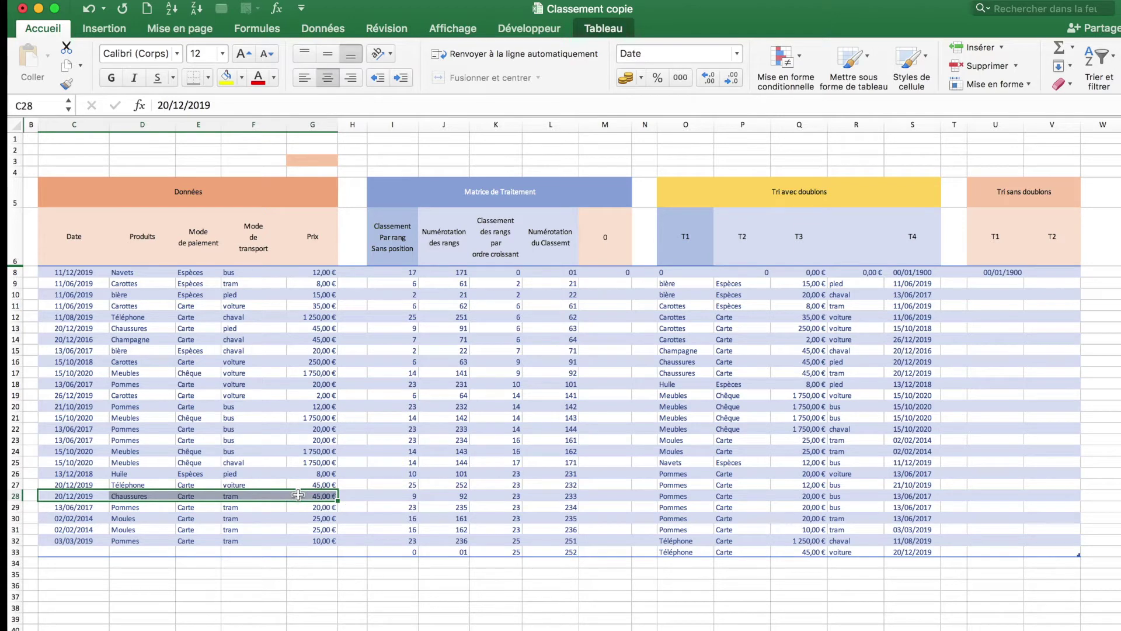
key("Delete")
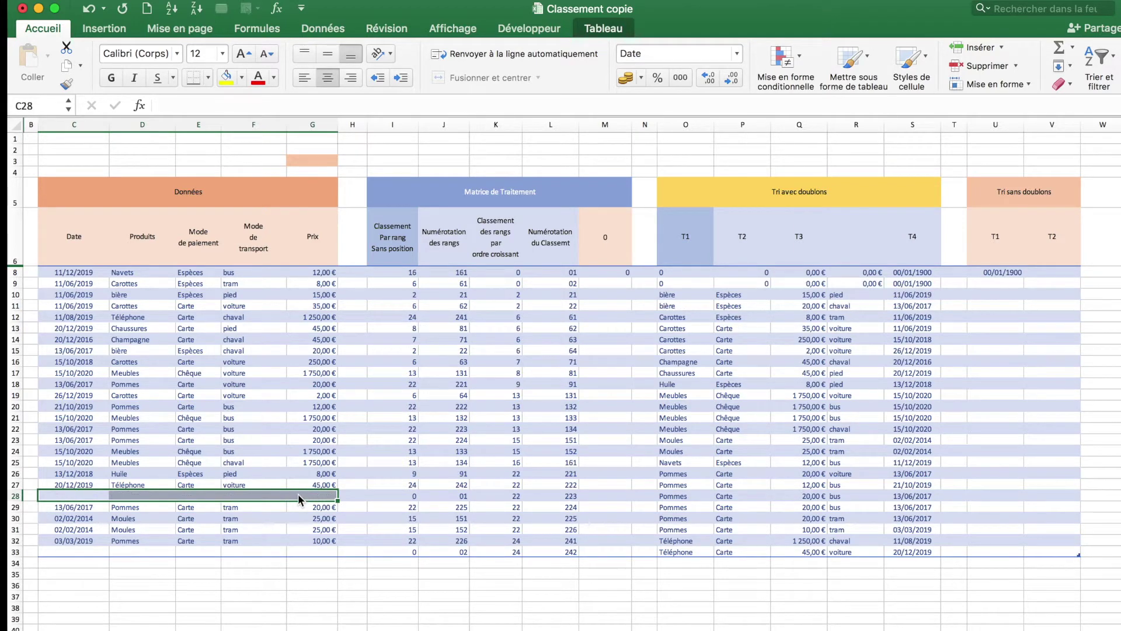
- Highlight the cells affected by the two empty rows: I28:J28, I33:J33, K8:L9, M8 and U8:V8
left_click(400, 497)
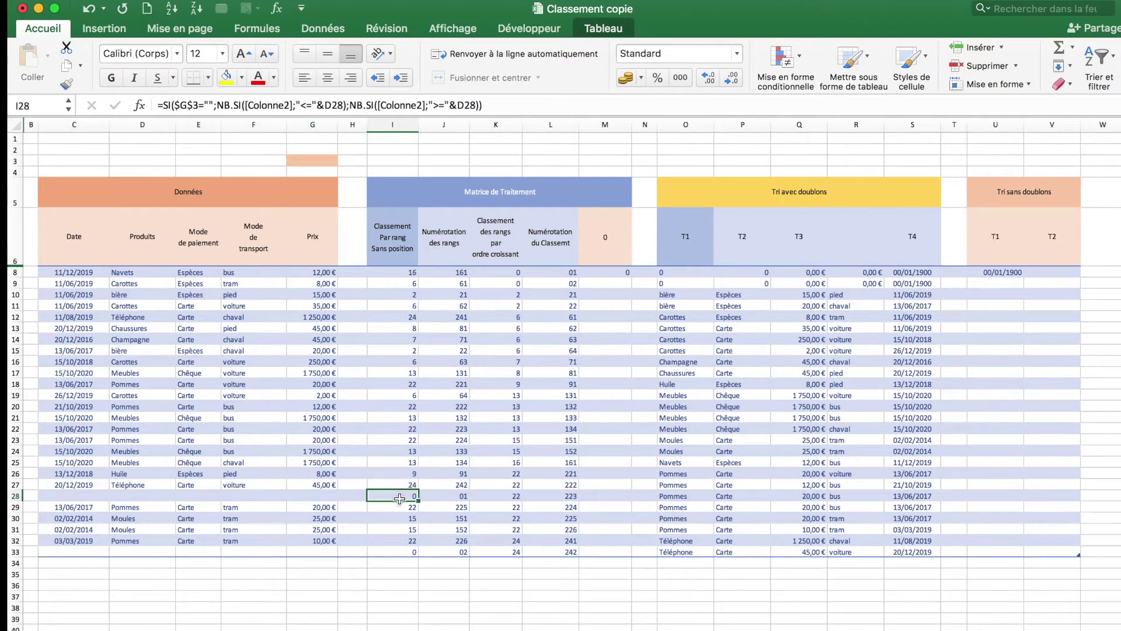
left_click(449, 496, "super")
left_click(405, 551, "super")
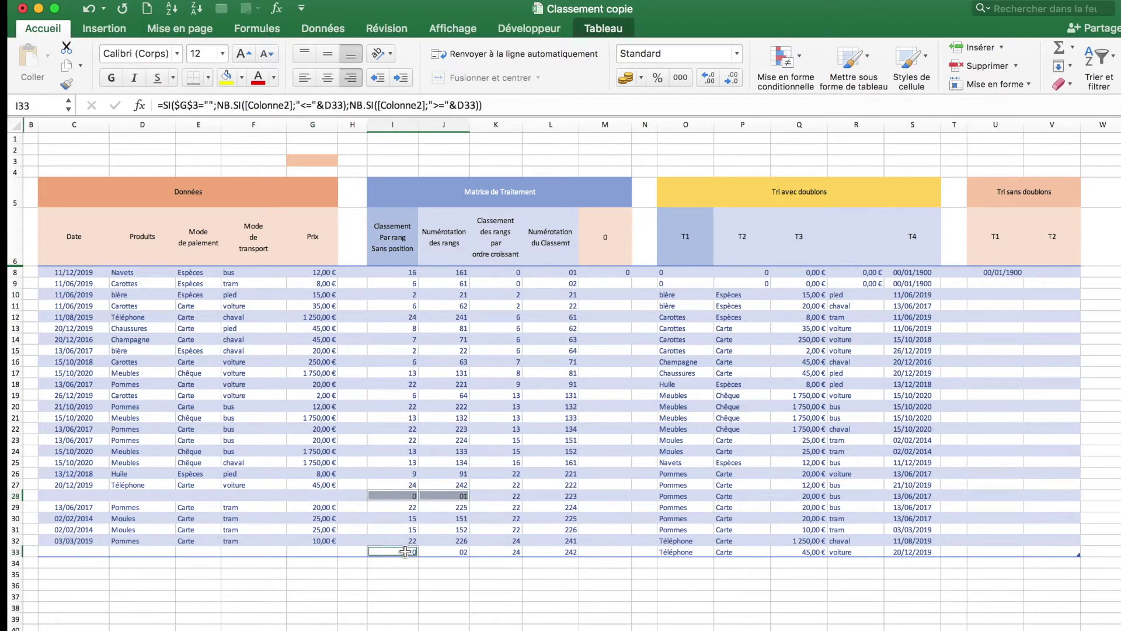
left_click(463, 552, "super")
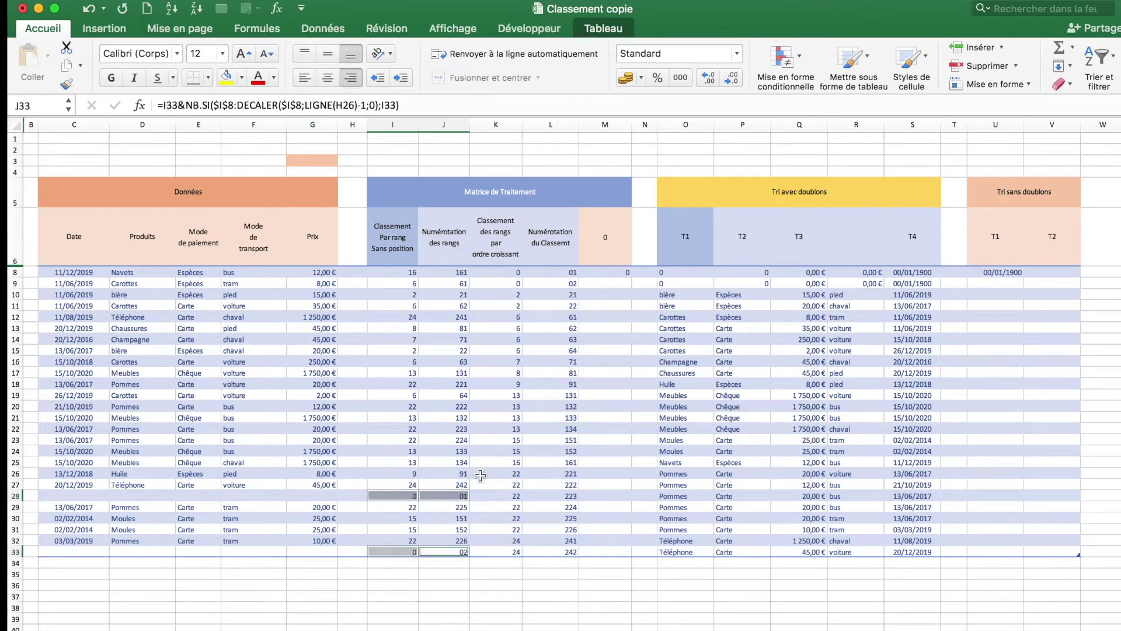
mouse_move(496, 272)
left_mouse_down()
mouse_move(509, 286)
mouse_move(559, 285)
left_mouse_up()
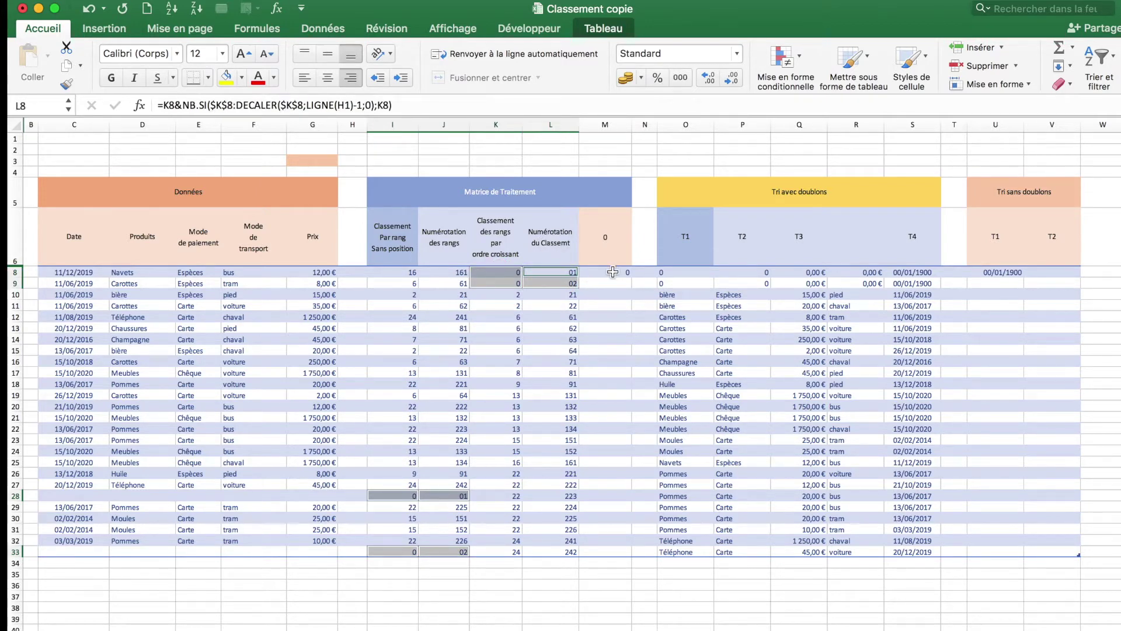
left_click(613, 272)
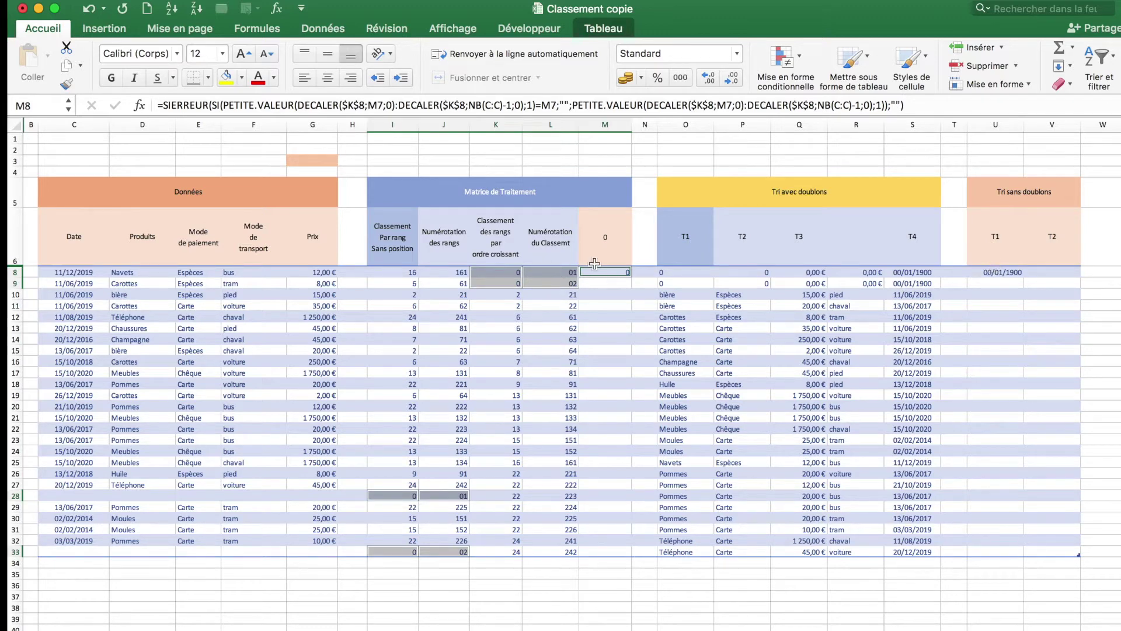
left_click_drag(993, 272, 1032, 273)
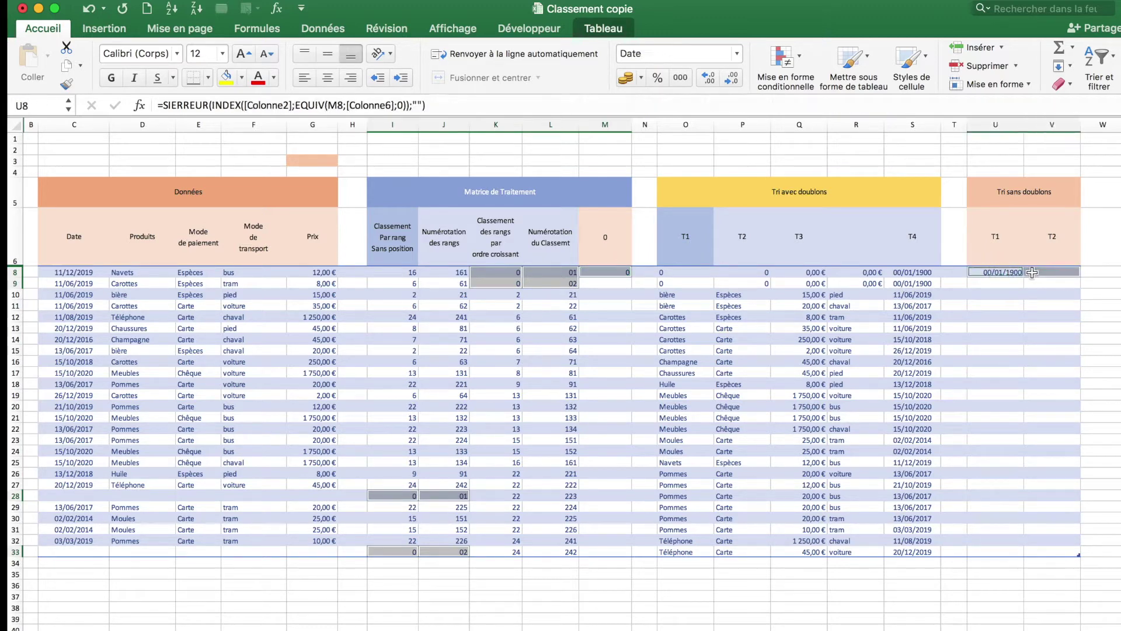
- Expand the formula bar and inspect the SIERREUR formula in M8 with its cell references
left_click(617, 271)
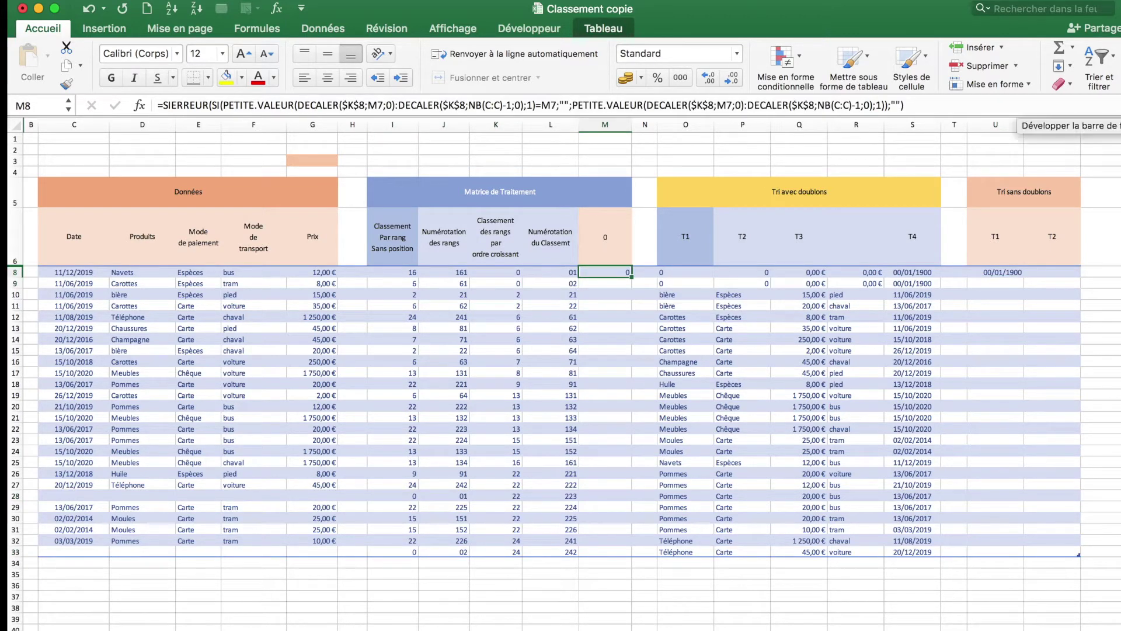
left_click(1114, 105)
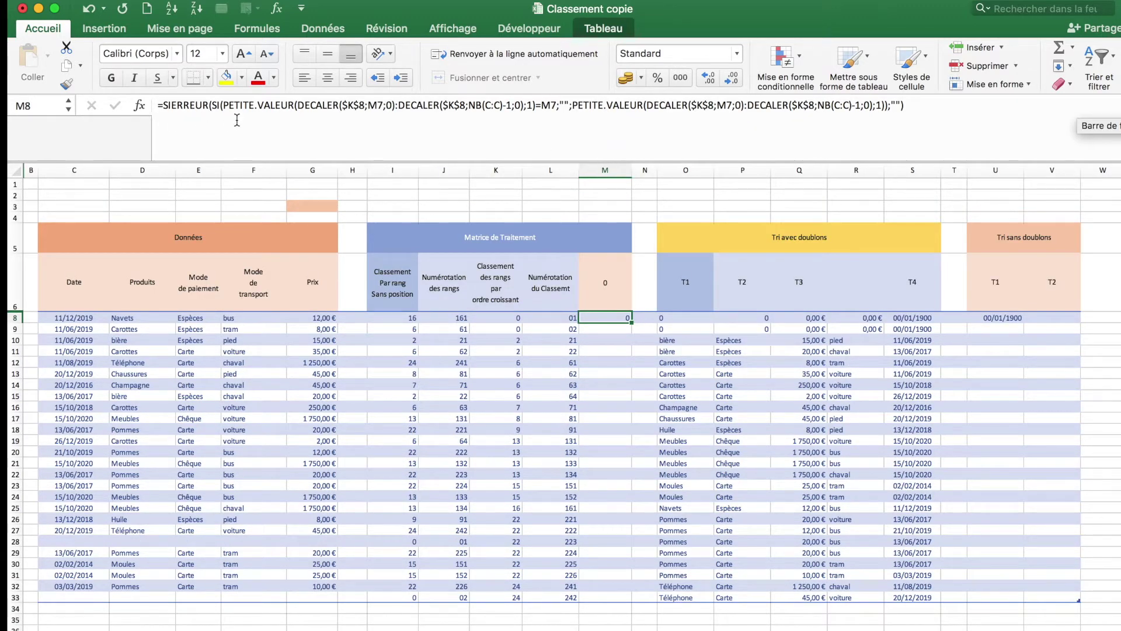
left_click(977, 114)
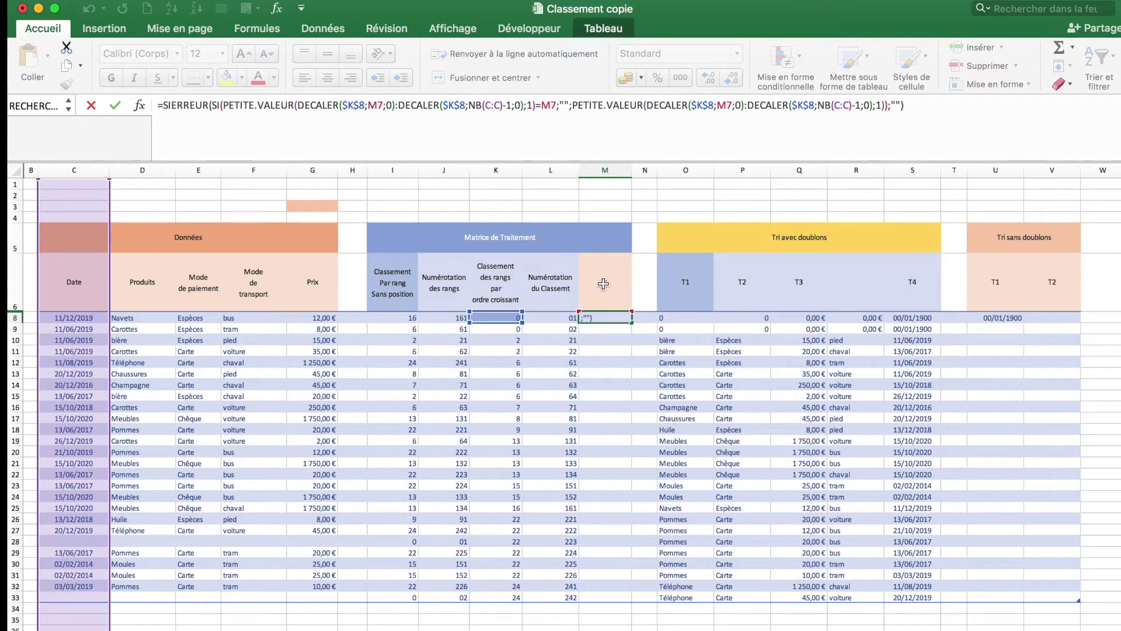
left_click(376, 205)
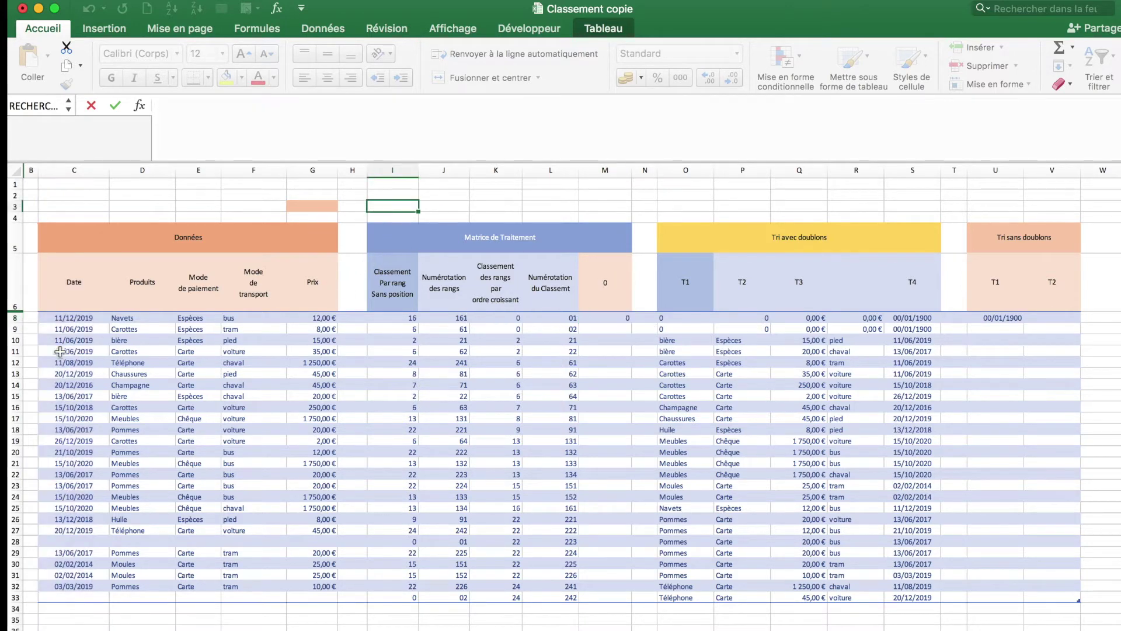
- Unhide row 7, the table header row between rows 6 and 8
left_click_drag(14, 305, 17, 323)
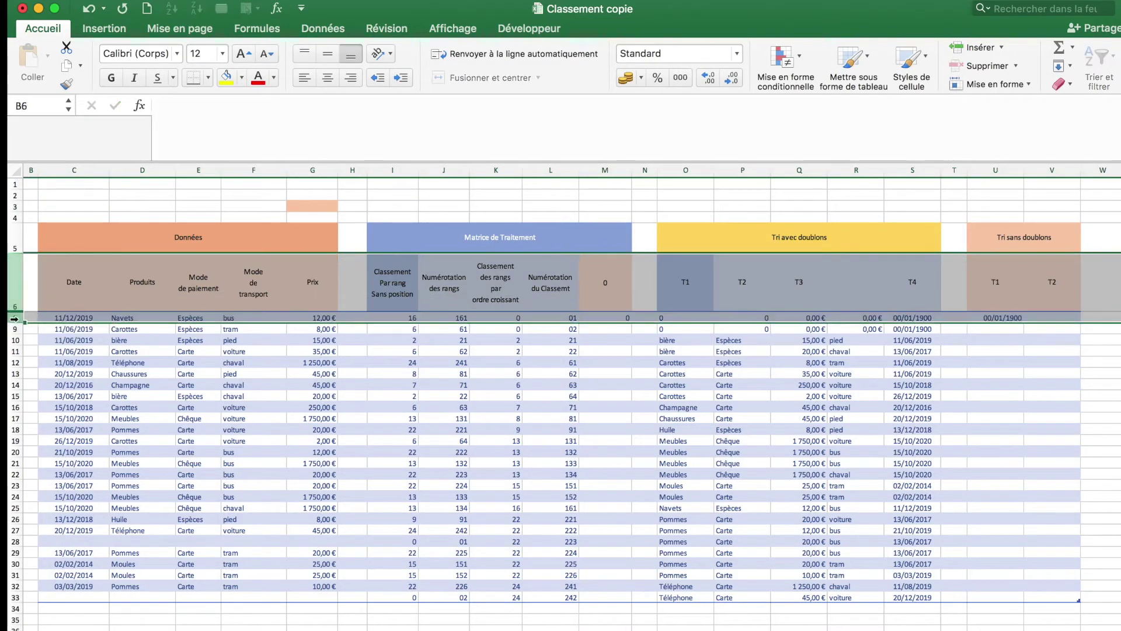
right_click(16, 323)
left_click(59, 498)
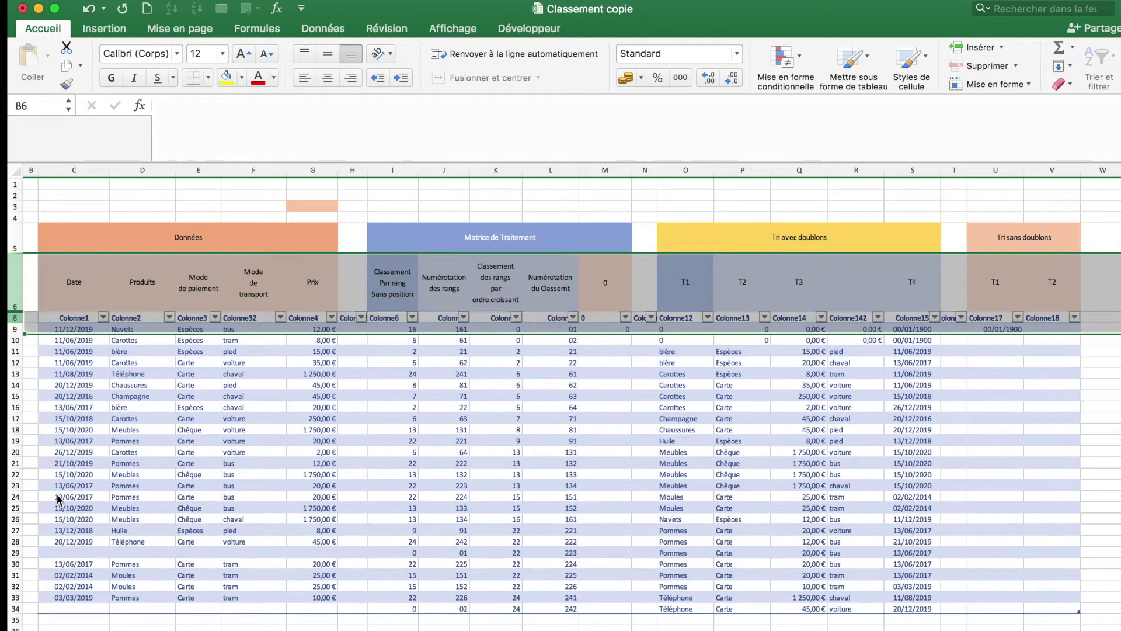
left_click(379, 447)
- Inspect the formulas in M8 and M9 to see which cell above each one refers to
left_click(605, 314)
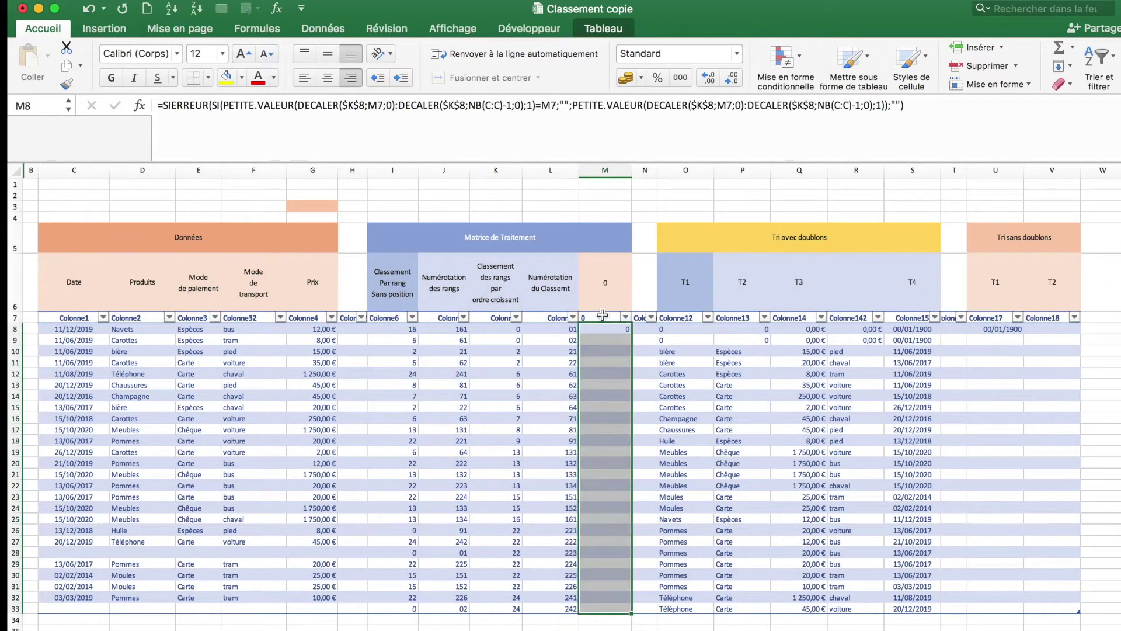
left_click(606, 329)
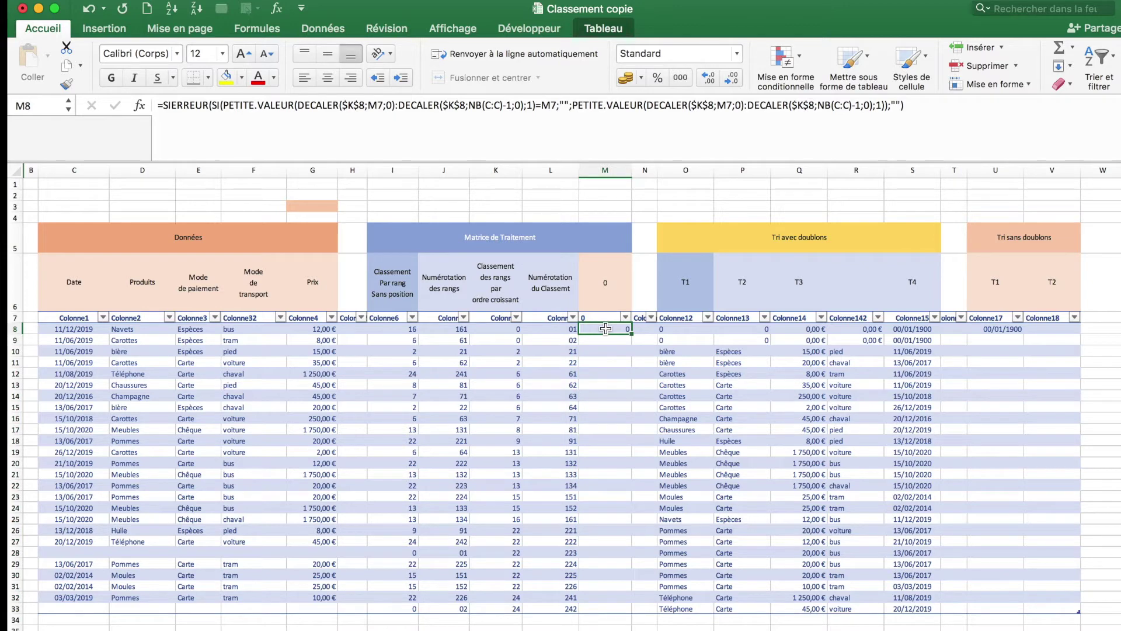
double_click(609, 326)
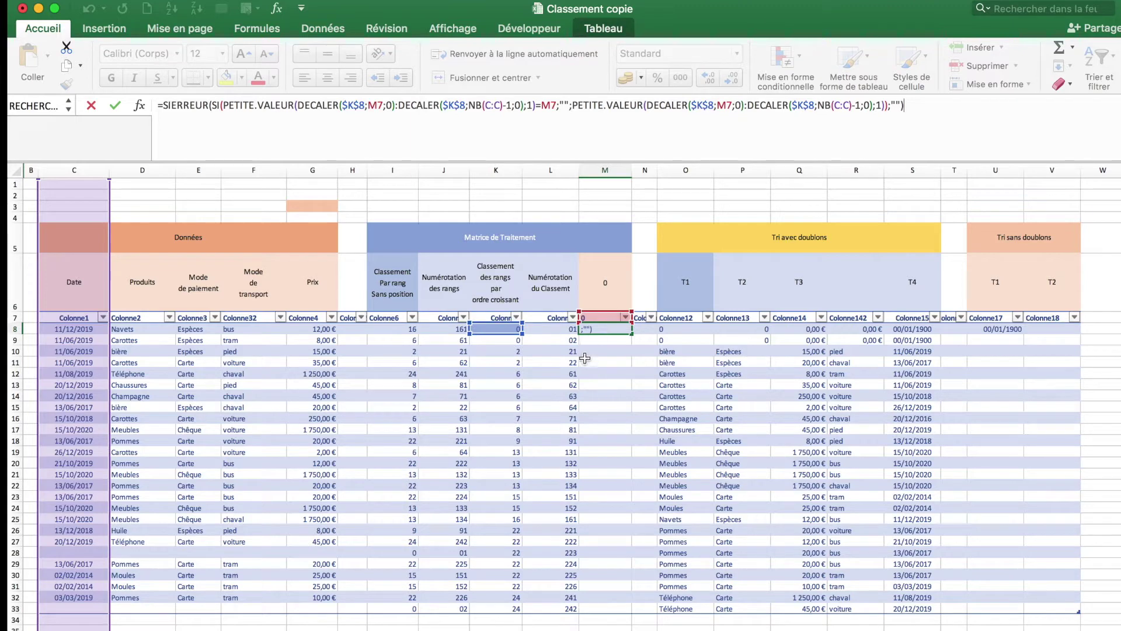
key("Return")
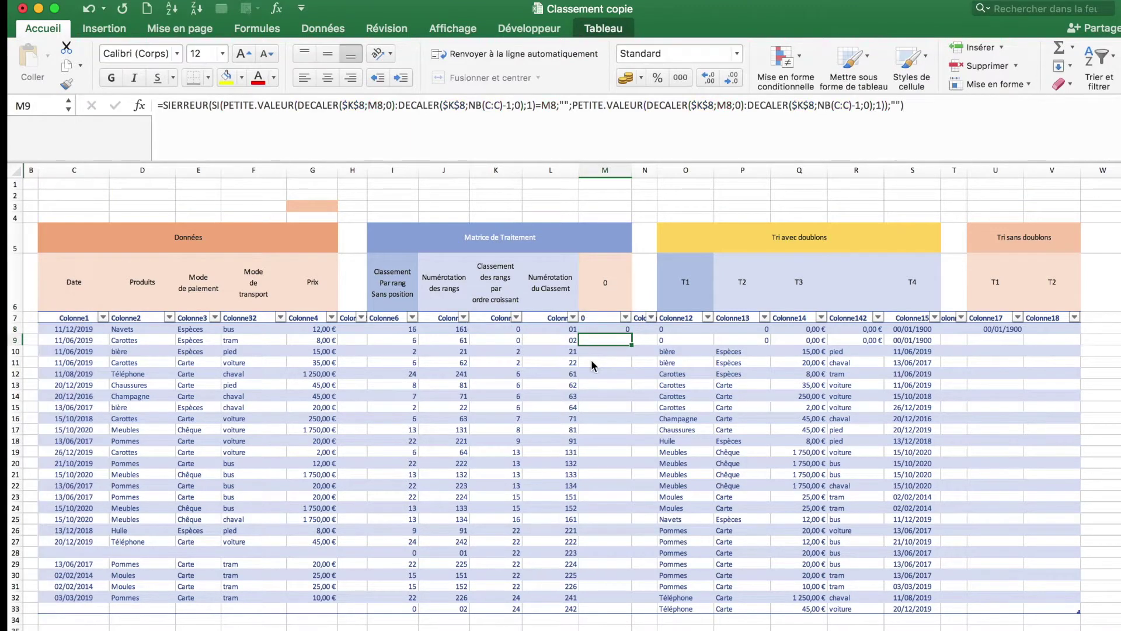
double_click(583, 341)
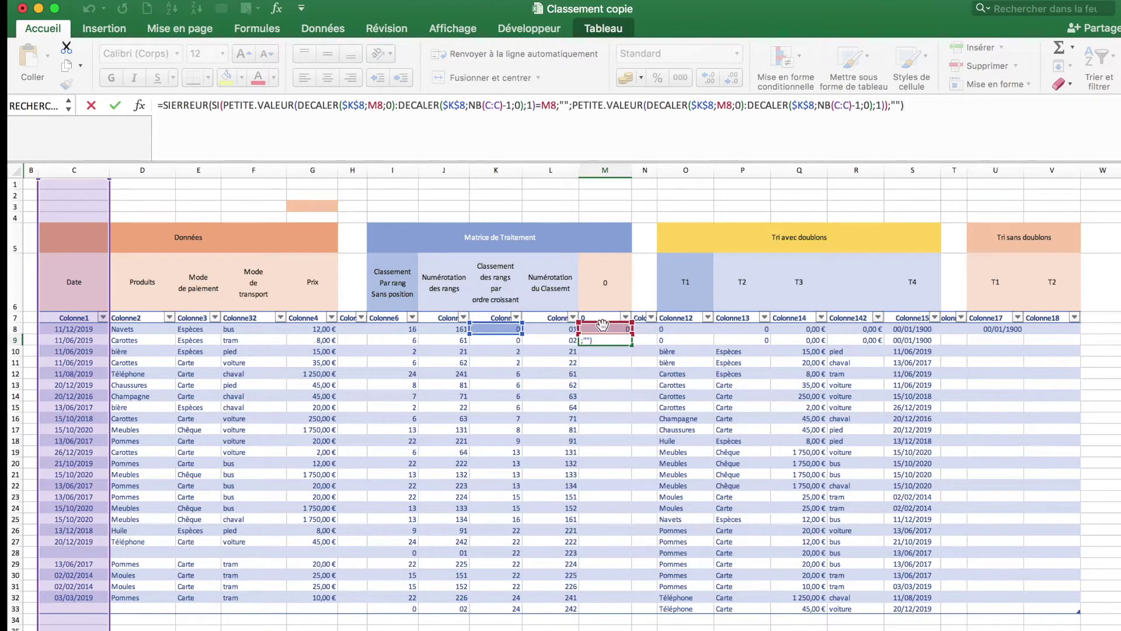
left_click(608, 328)
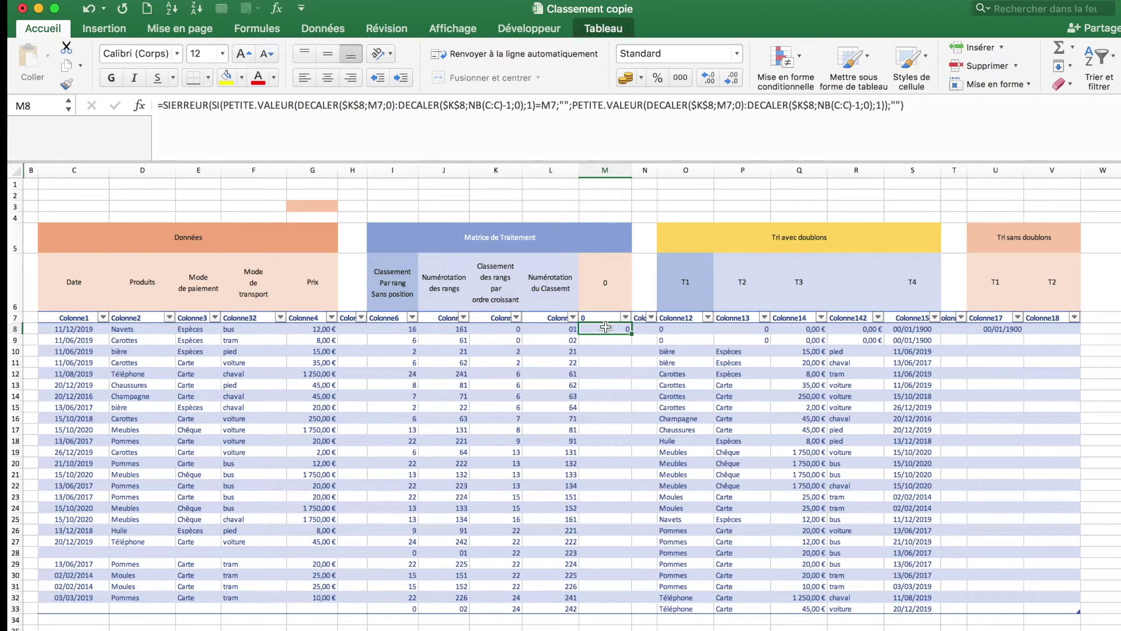
- Highlight the ranks and numbering of the empty rows, I28:J28 and I33:J33, with their ordered counterparts in K8:L9
left_click(397, 548)
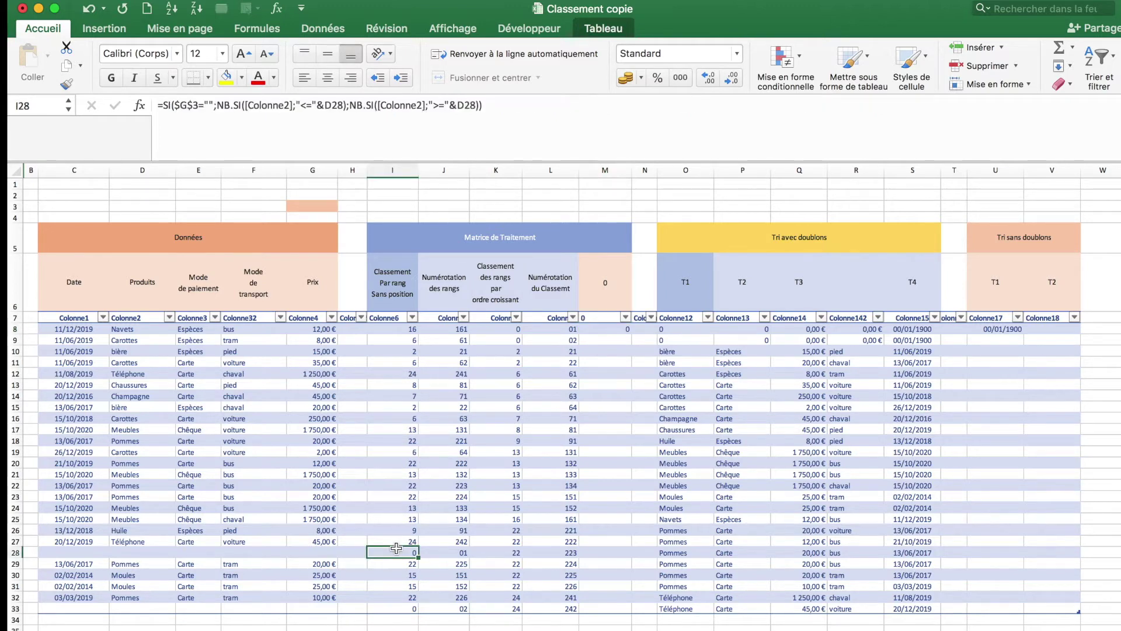
left_click(461, 552, "super")
left_click(406, 609, "super")
left_click(443, 609, "super")
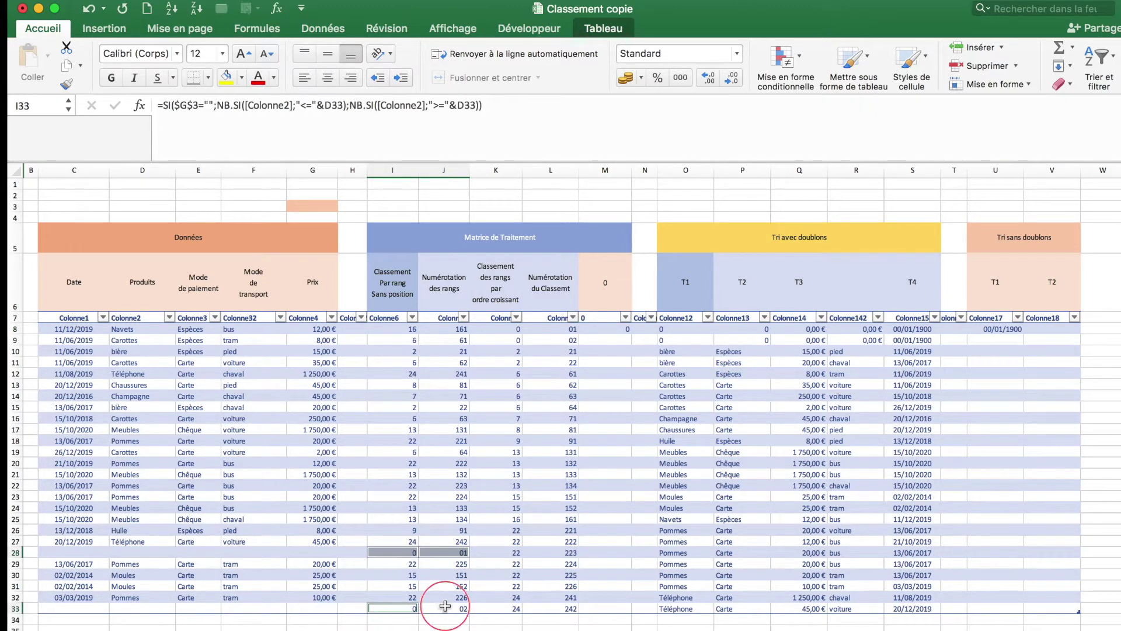
left_click_drag(501, 330, 562, 342)
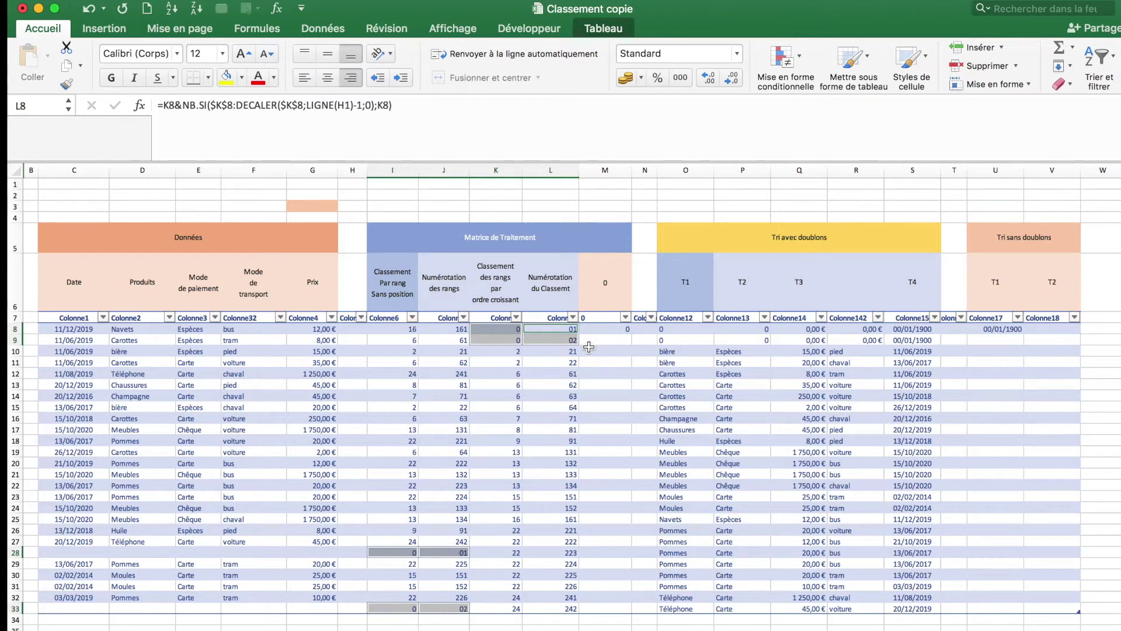
- Compare the rank formulas in I8 and I9 with the one in empty row 28 (I28)
left_click(389, 331)
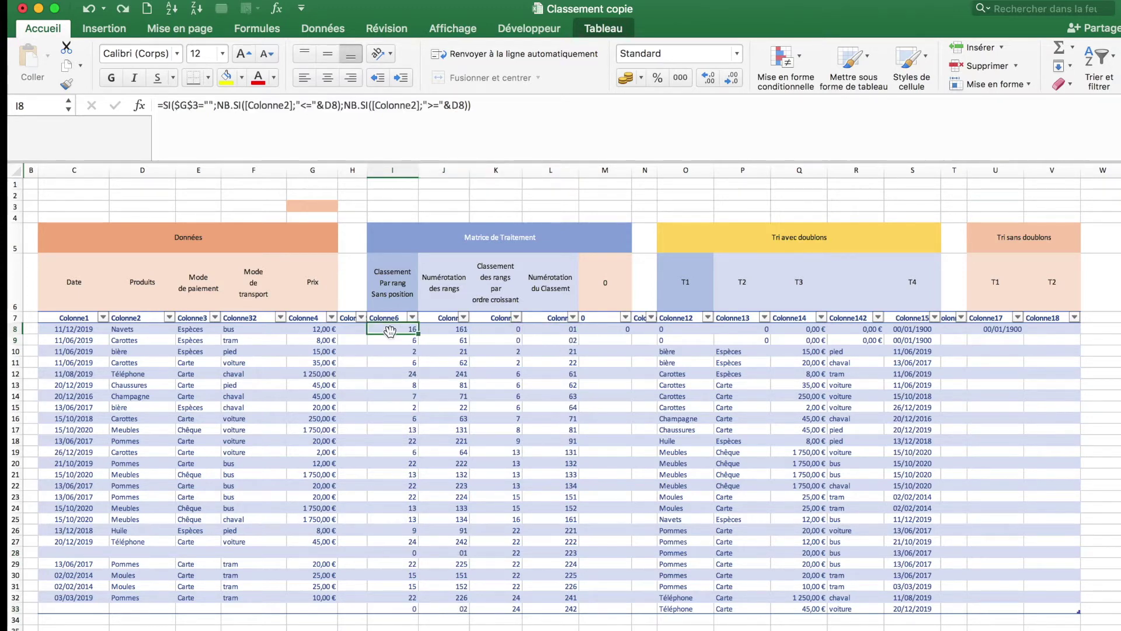
left_click(401, 338)
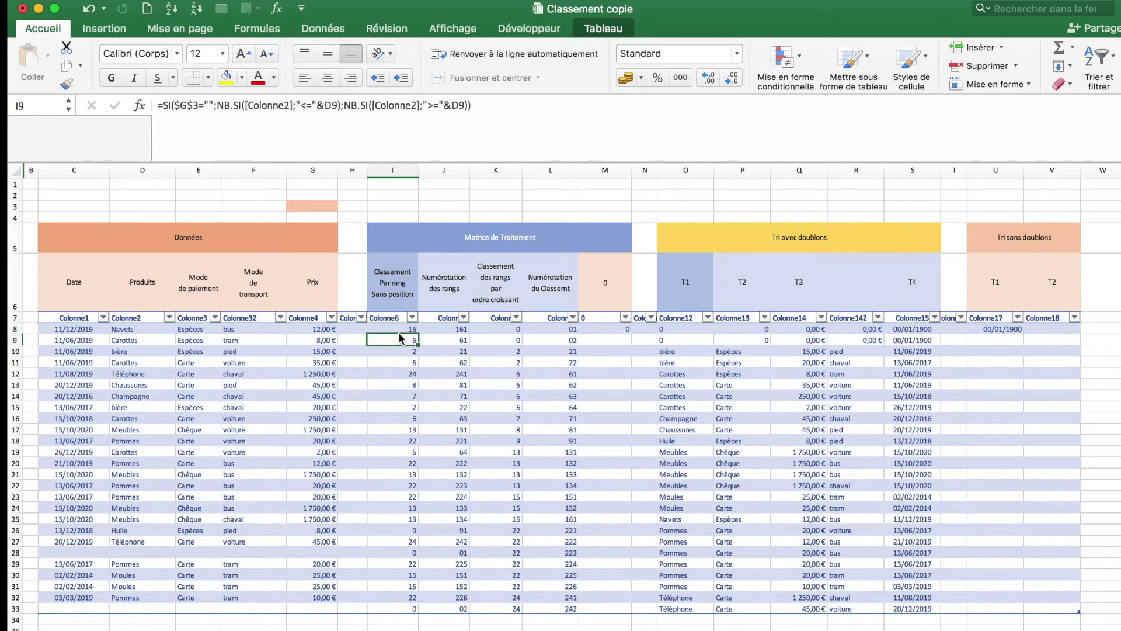
left_click(395, 329)
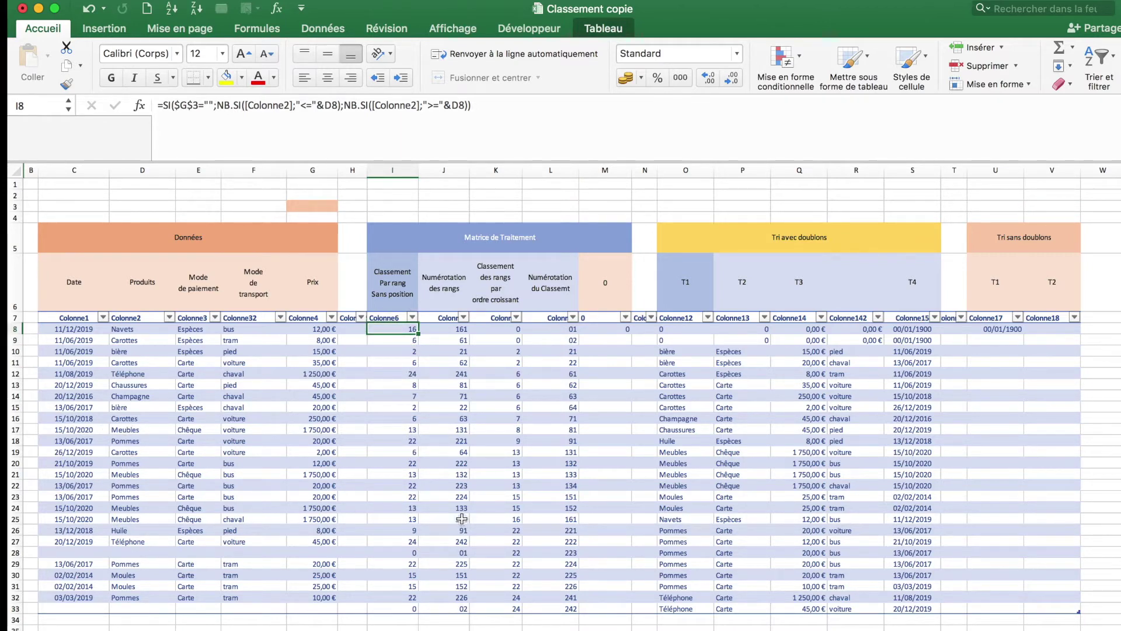
left_click(402, 552)
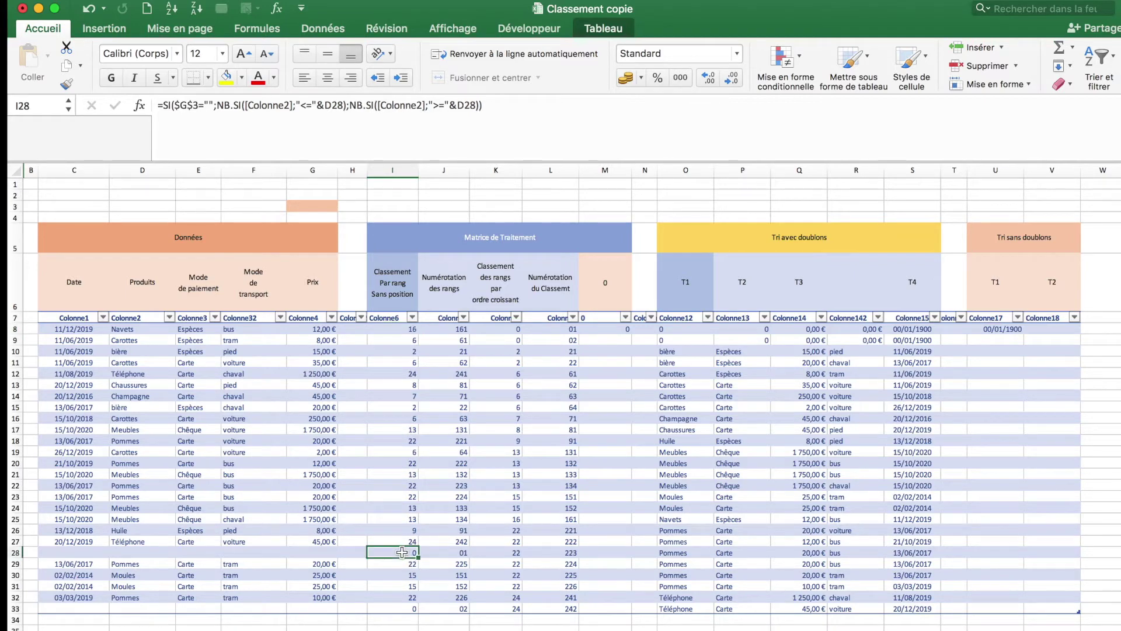
- Wrap the rank formula in I8 in =SI(D8="";"A";…), keeping the existing SI formula on a second line as the false value
left_click(390, 332)
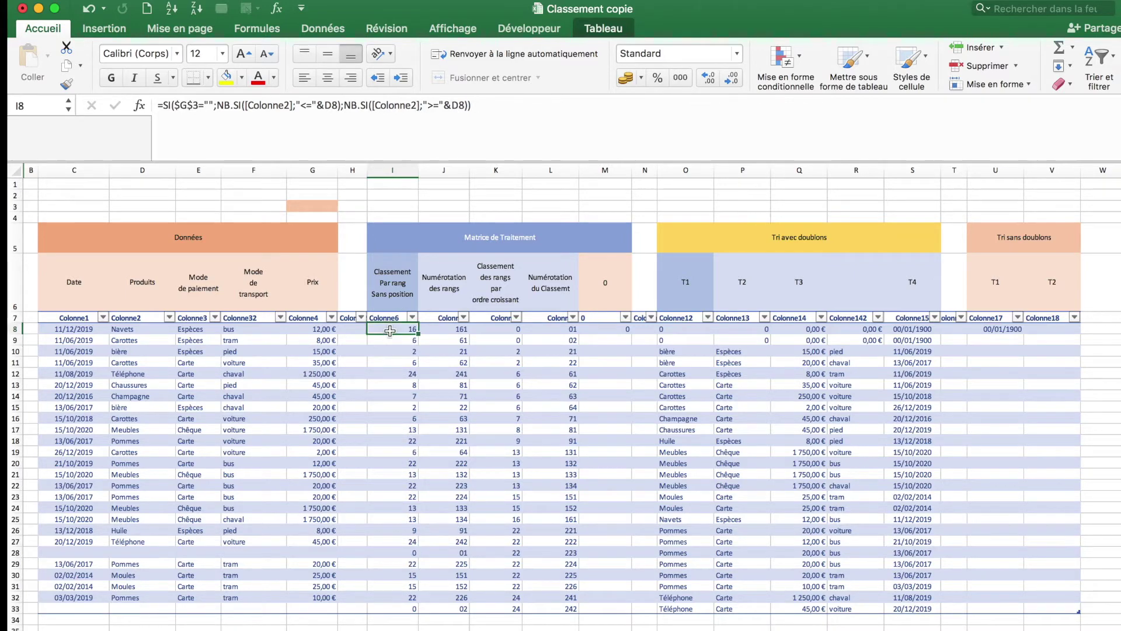
left_click(164, 106)
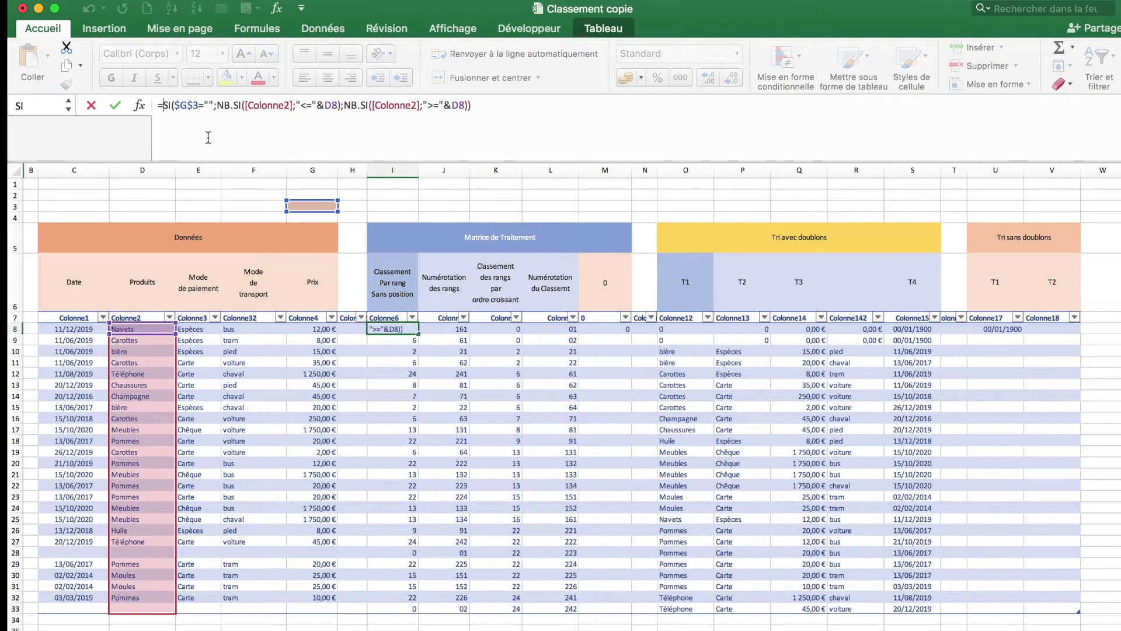
key("ctrl+alt+Return")
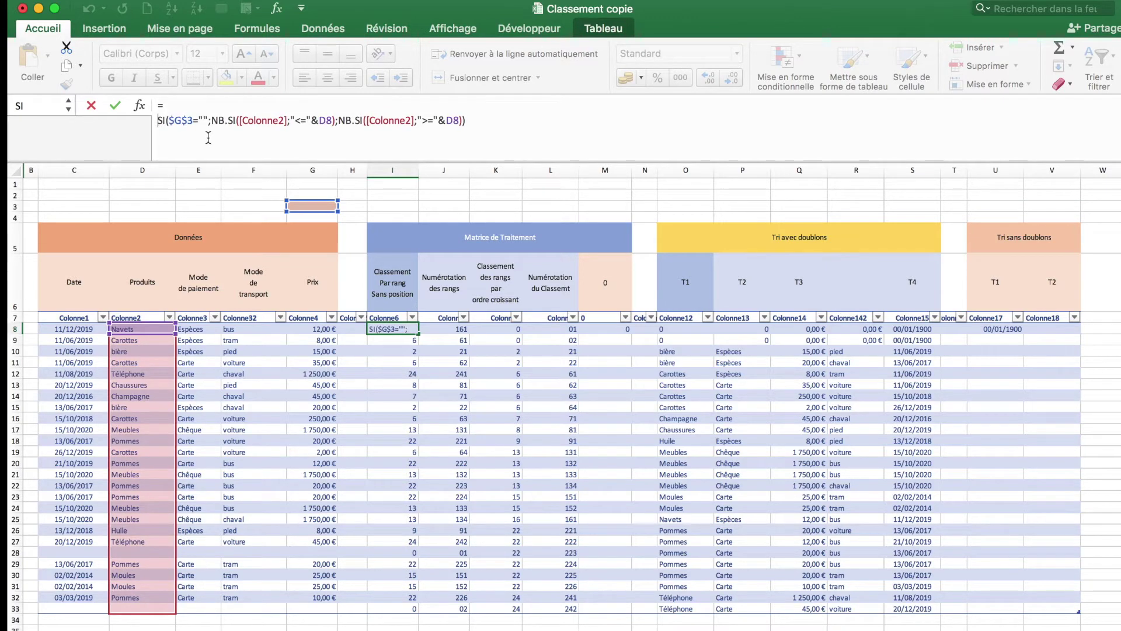
left_click(204, 104)
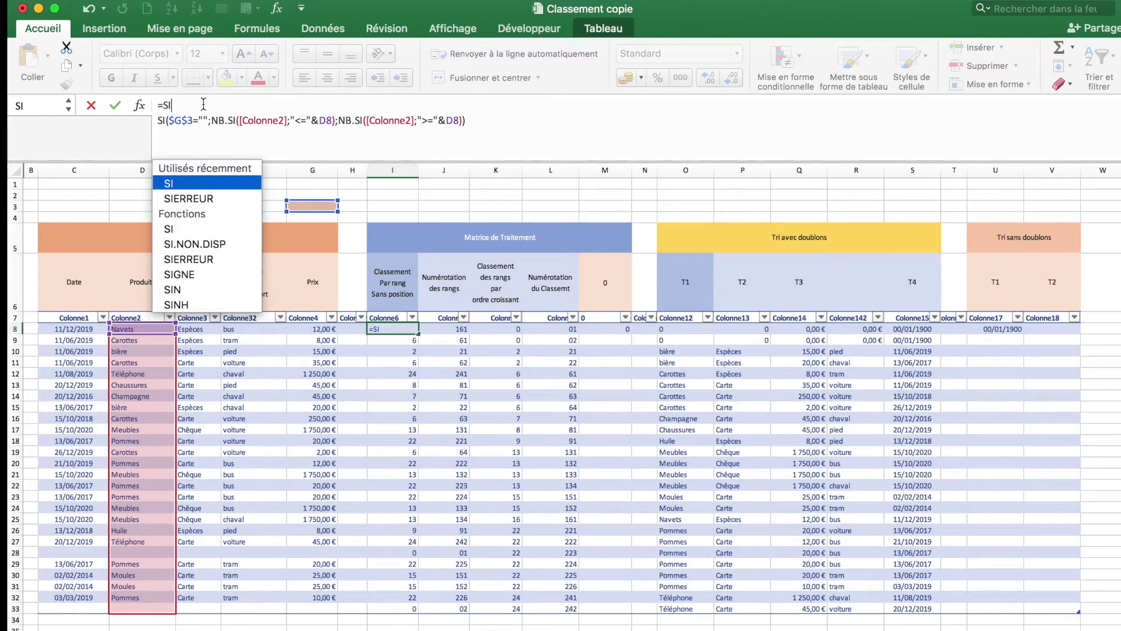
type("(")
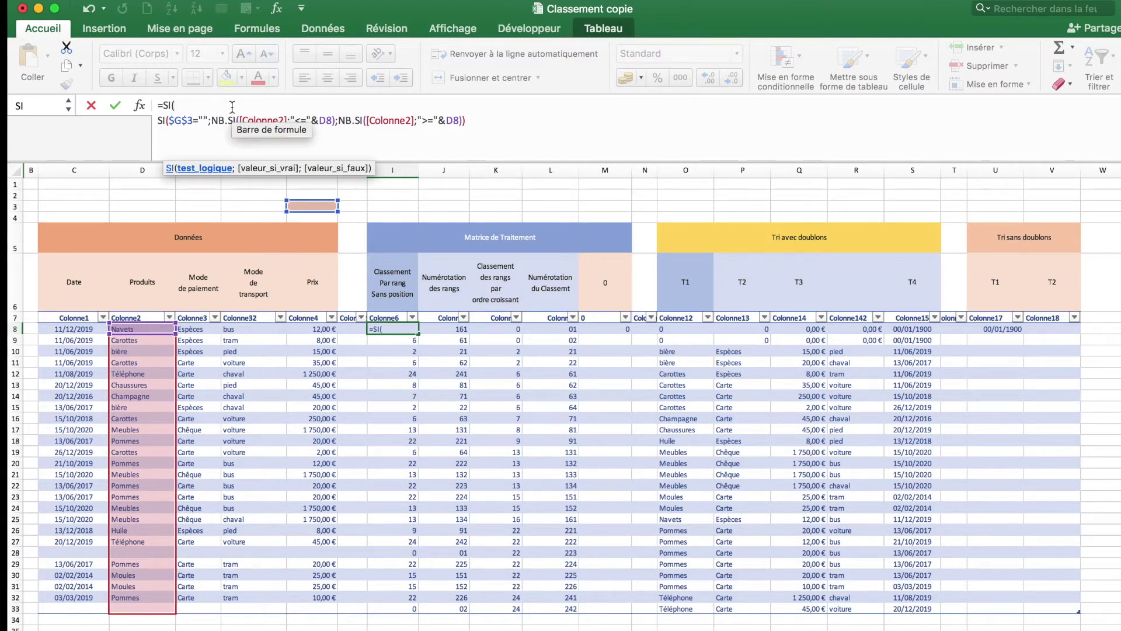
type("D8=\"\"")
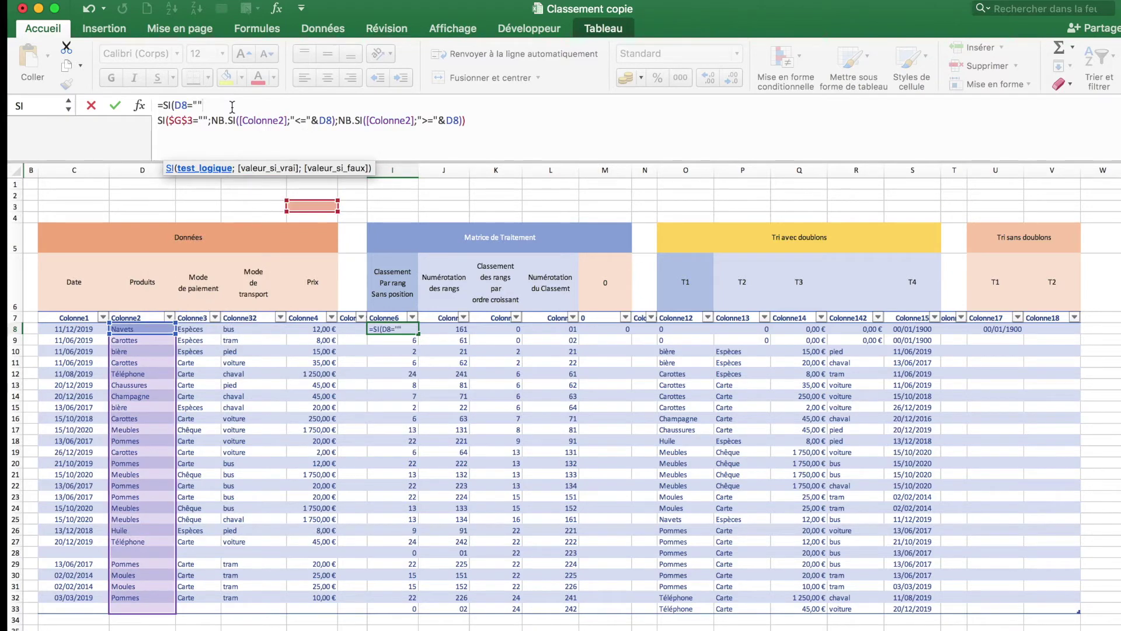
type(";\"")
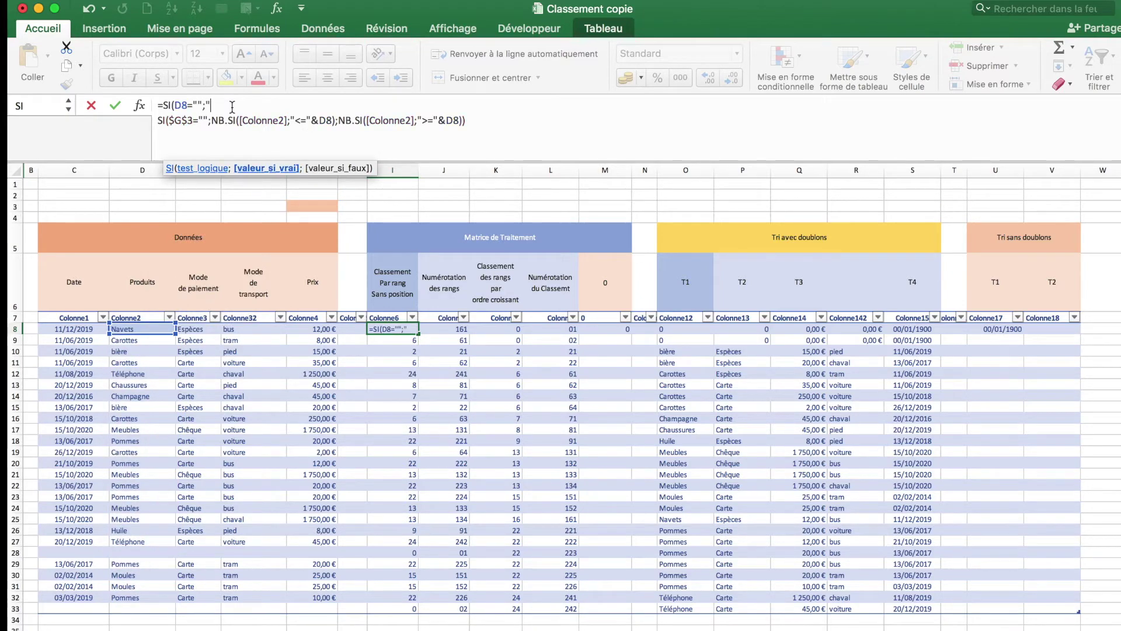
type("A\"")
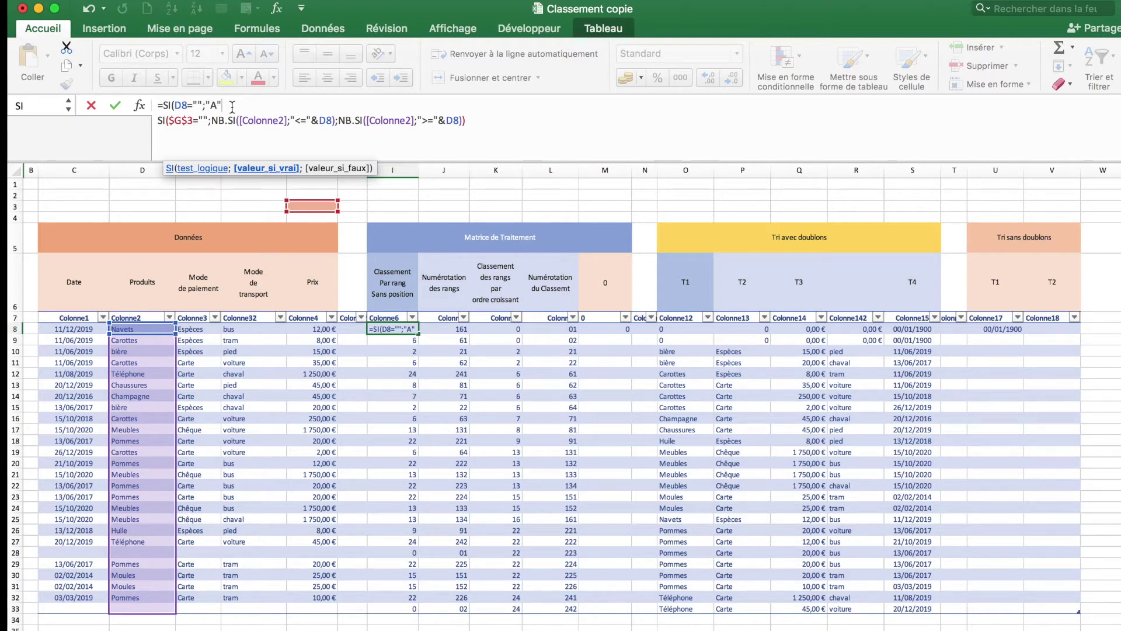
type(";")
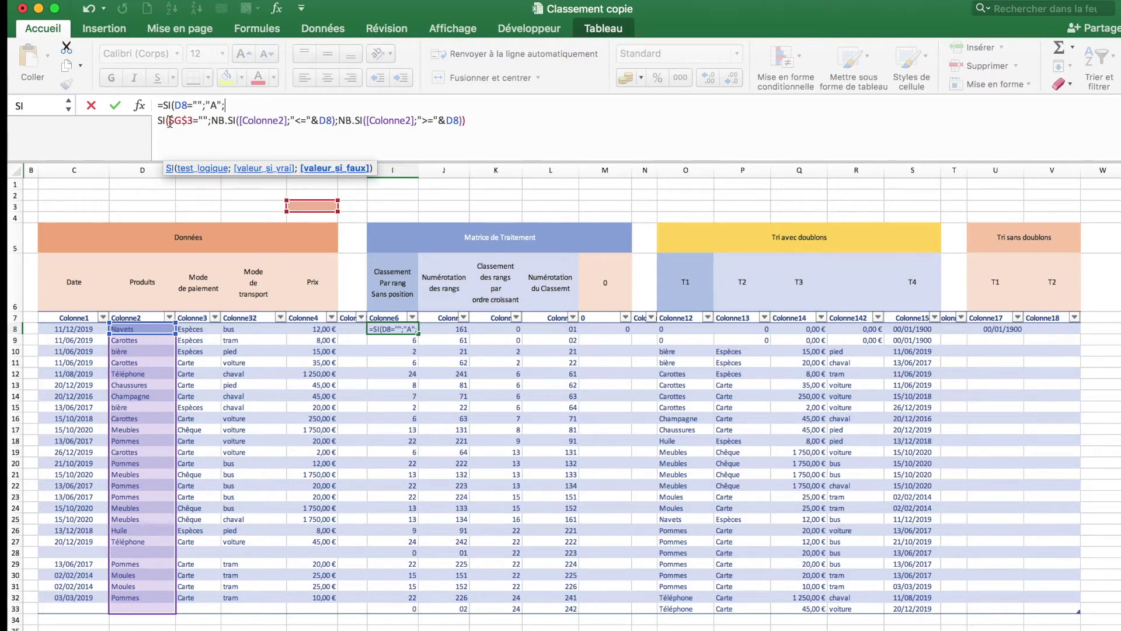
left_click(525, 119)
type(")")
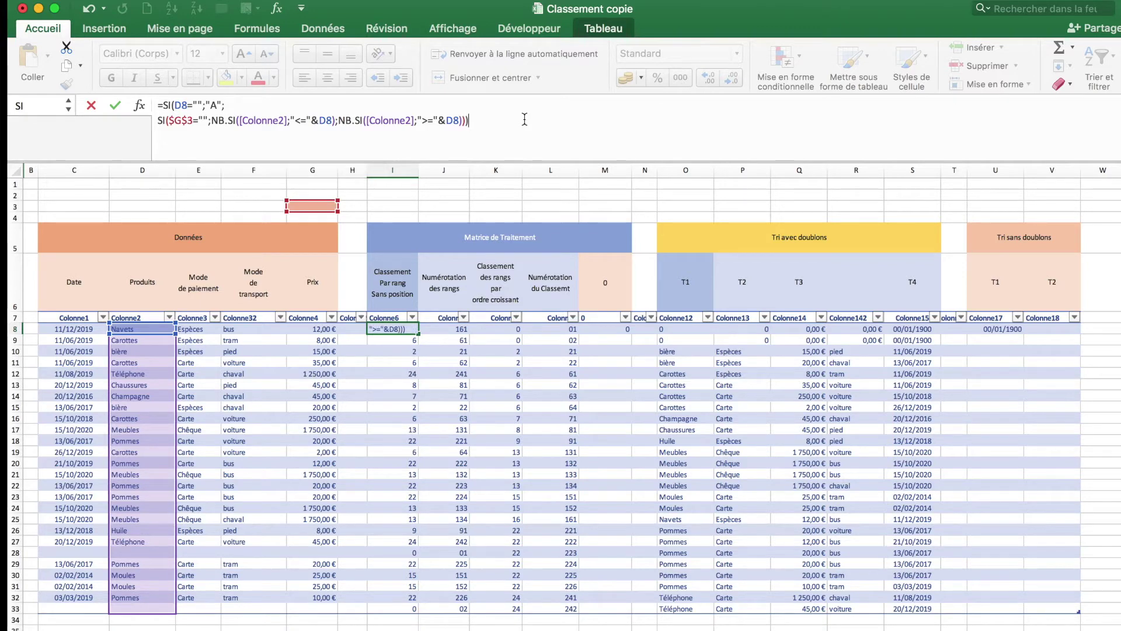
key("Return")
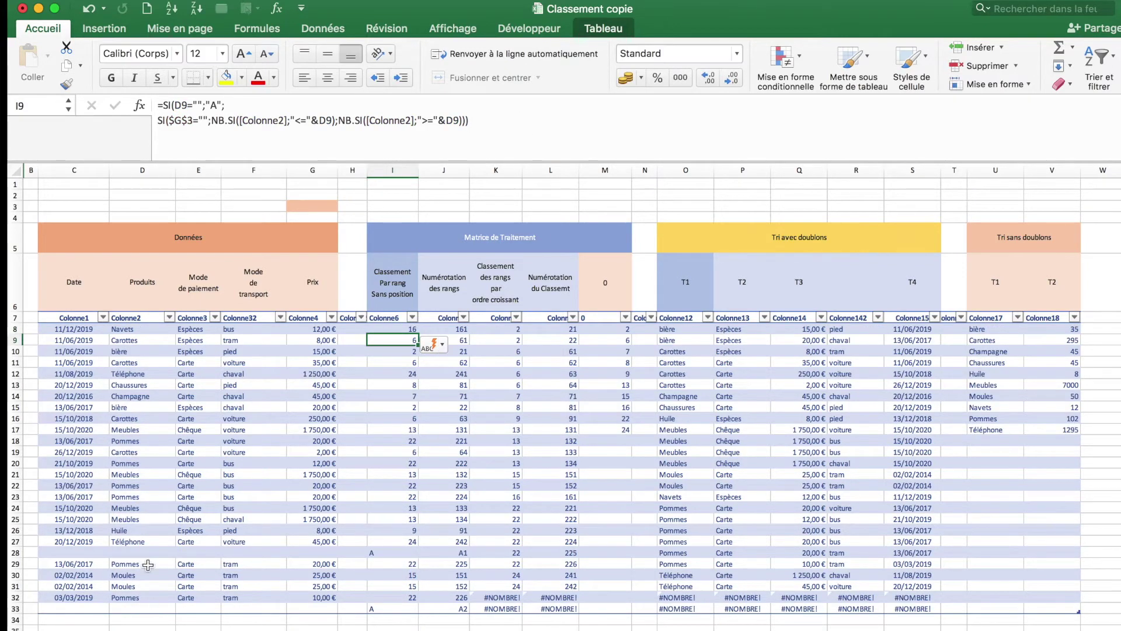
- Highlight the empty product cells D28 and D33 with their ranks in I28 and I33 and numbering in J28 and J33
left_click(141, 553)
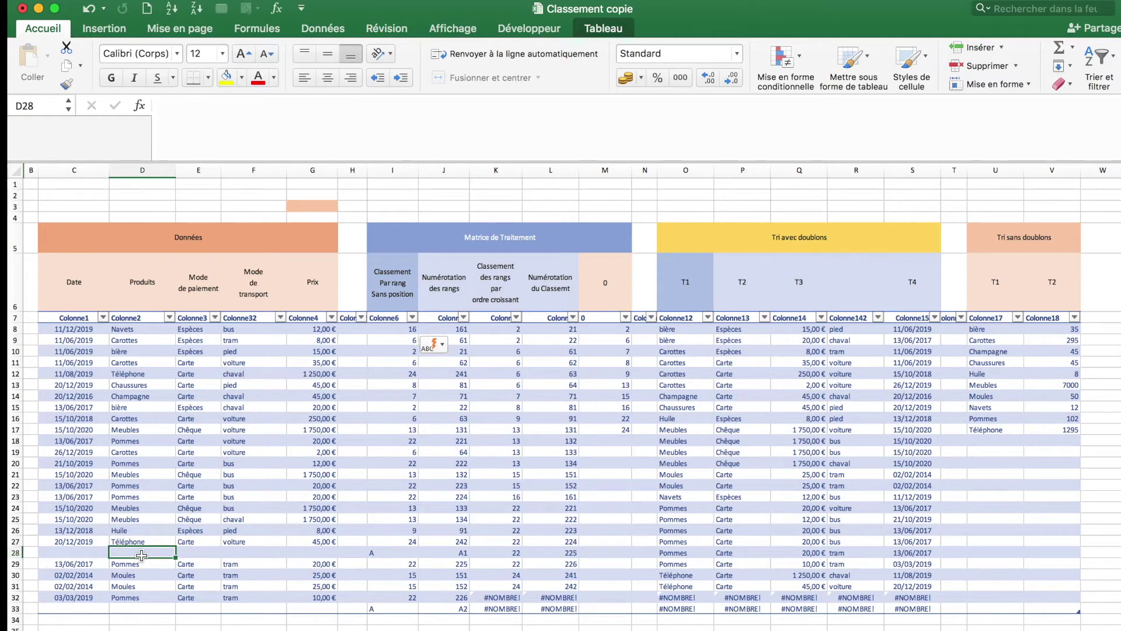
left_click(138, 607)
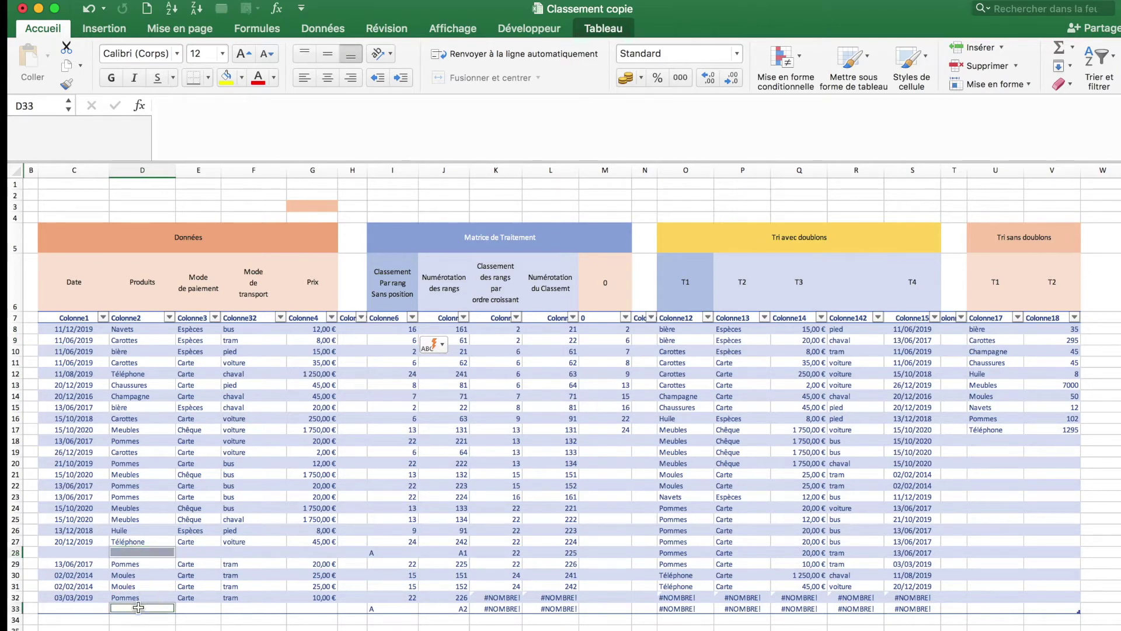
left_click(387, 553)
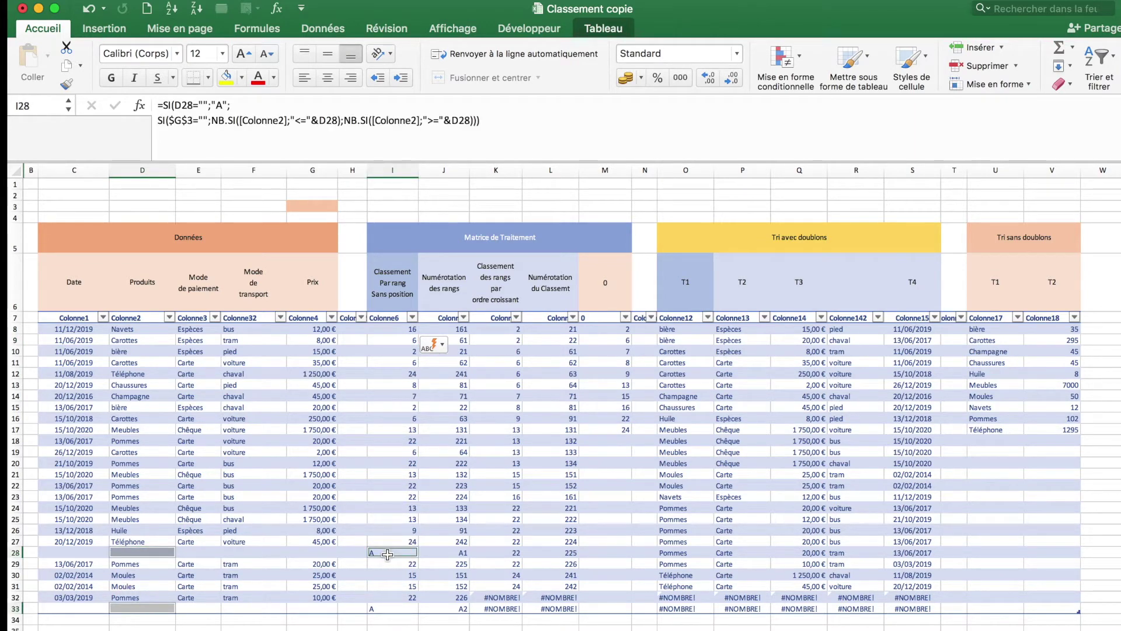
left_click(393, 608)
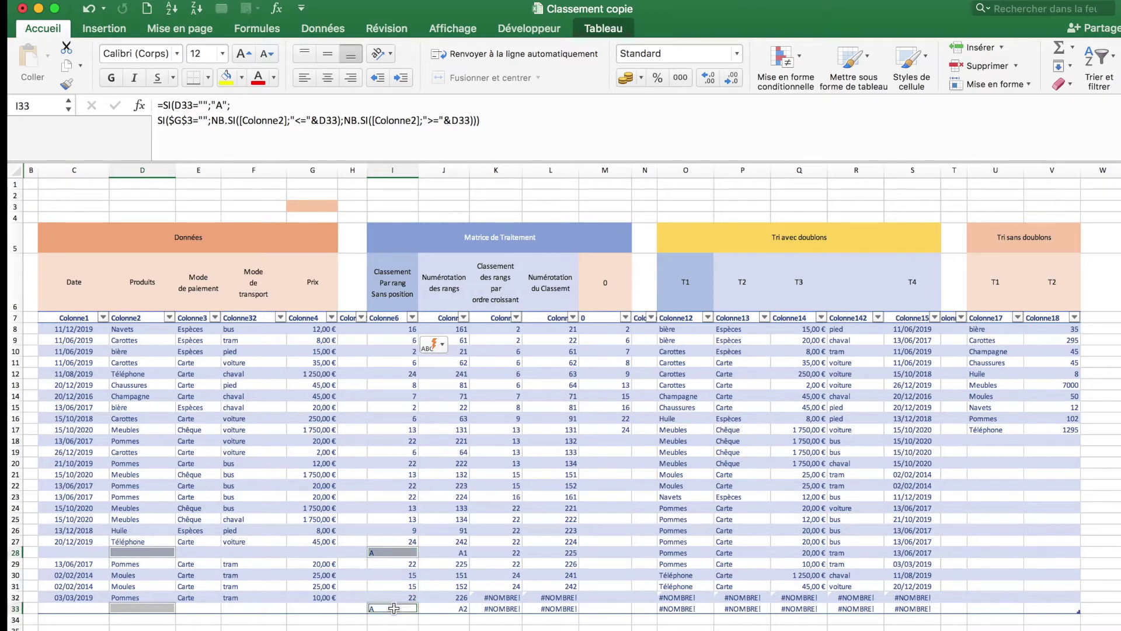
left_click(451, 553, "super")
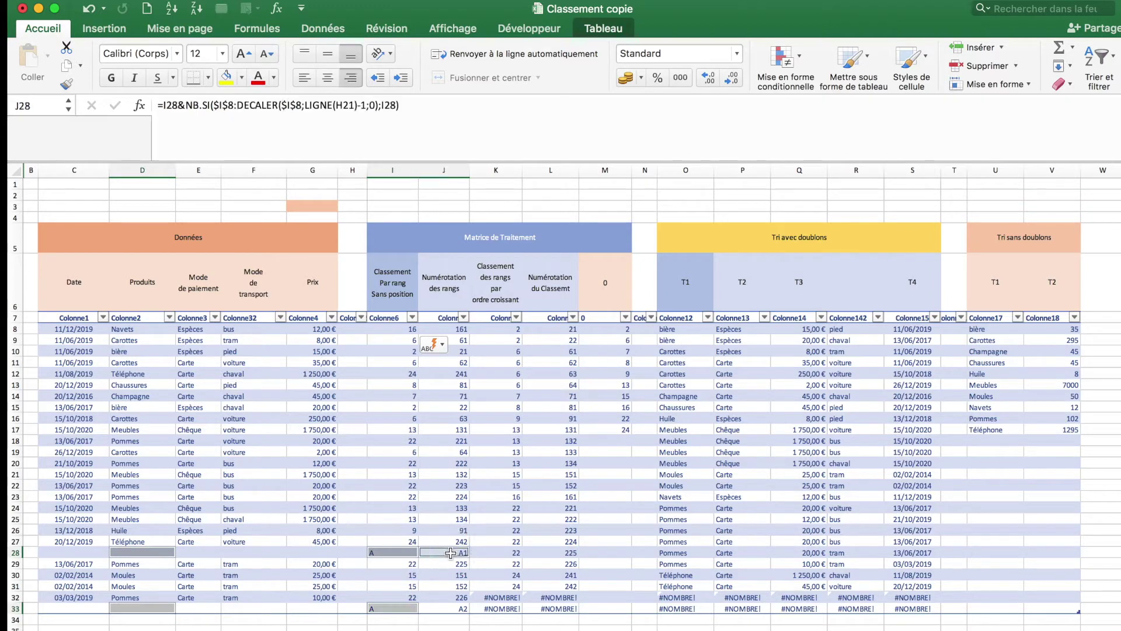
left_click(456, 609, "super")
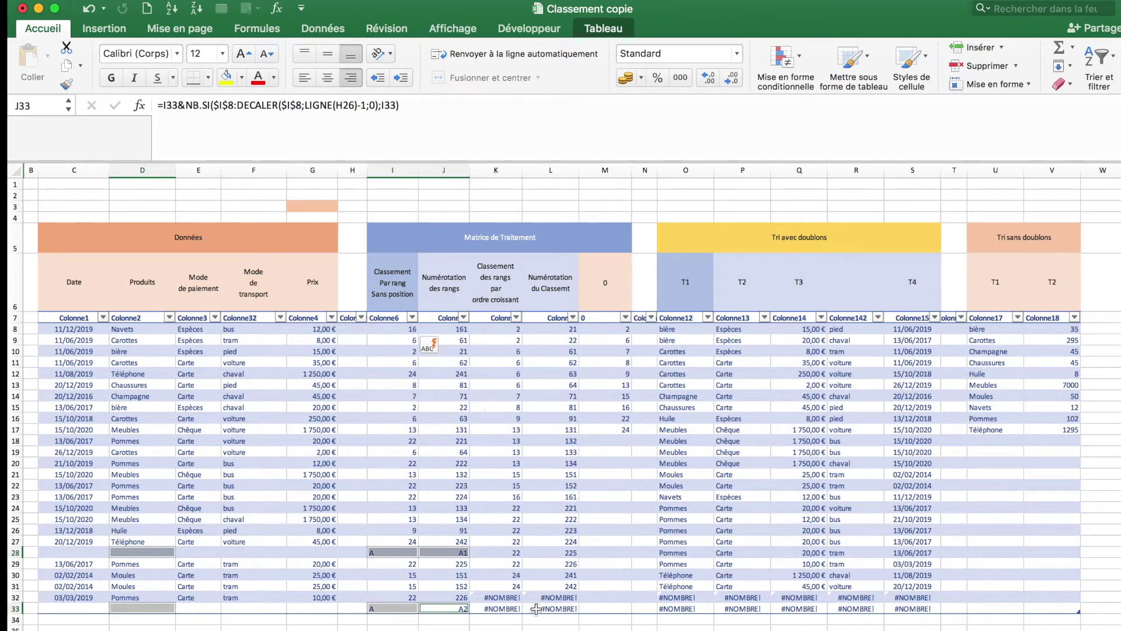
- Highlight the error cells K32:L33 and compare their PETITE.VALEUR formula with those in K8 and K16
left_click_drag(510, 602, 565, 608)
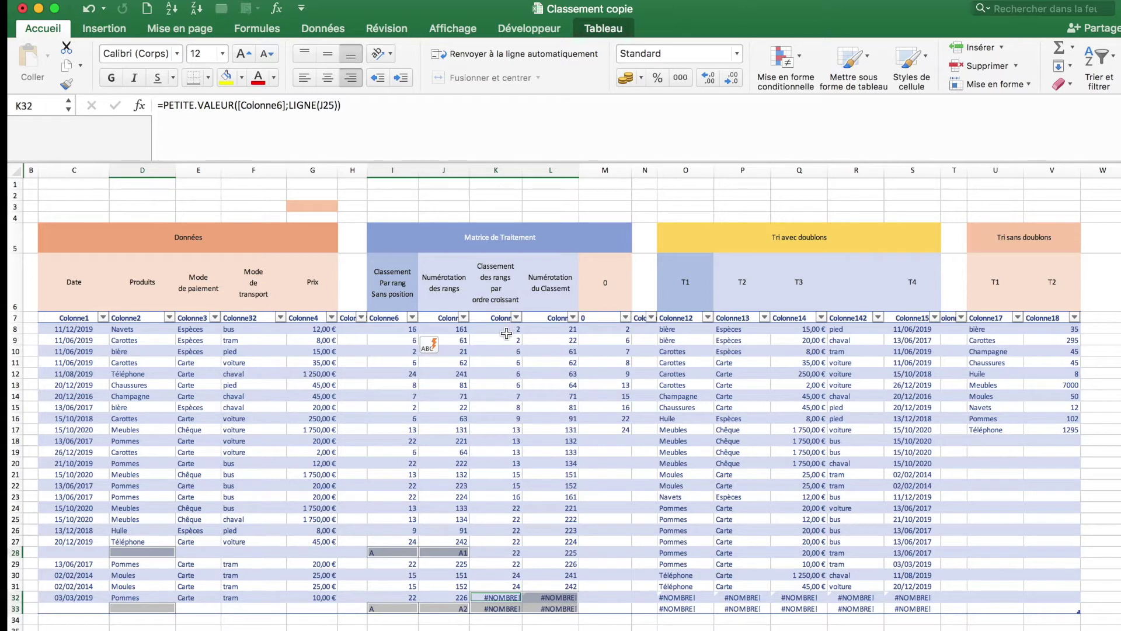
left_click(507, 331)
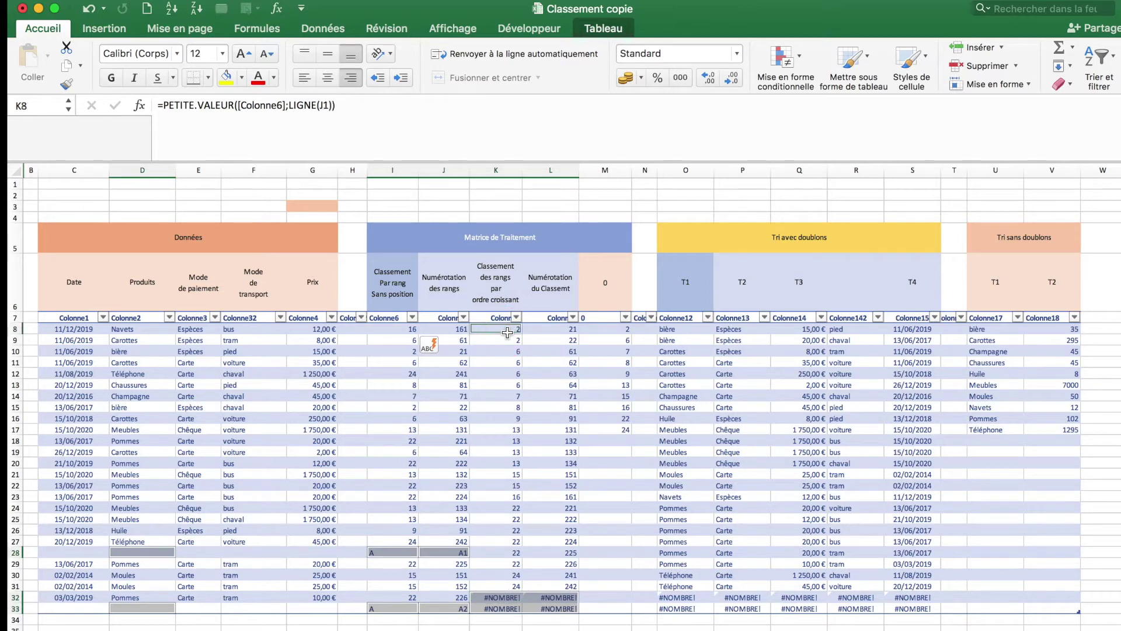
left_click_drag(495, 597, 547, 608)
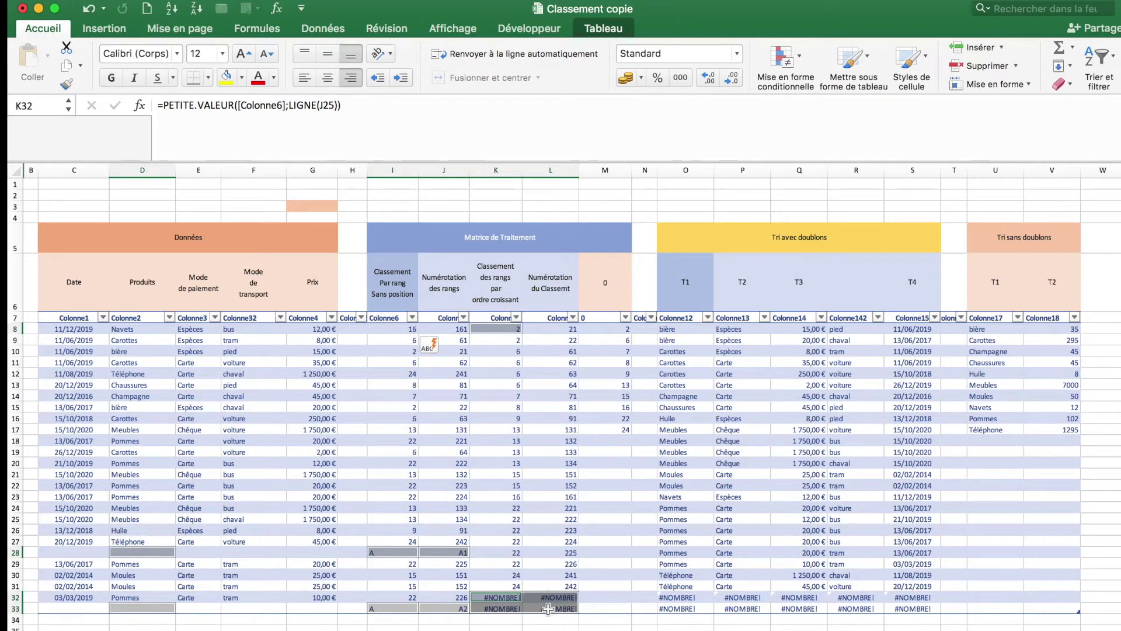
left_click(501, 420)
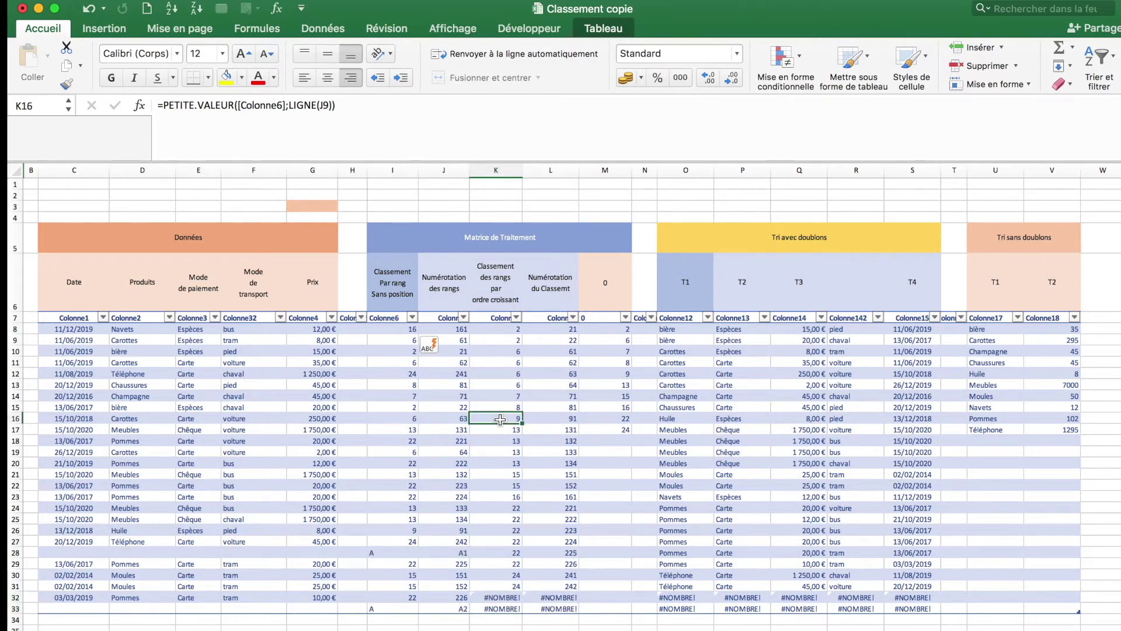
- Wrap the K8 formula in SIERREUR with "A" as the error value: =SIERREUR(PETITE.VALEUR([Colonne6];LIGNE(J1));"A")
left_click(496, 329)
left_click(446, 116)
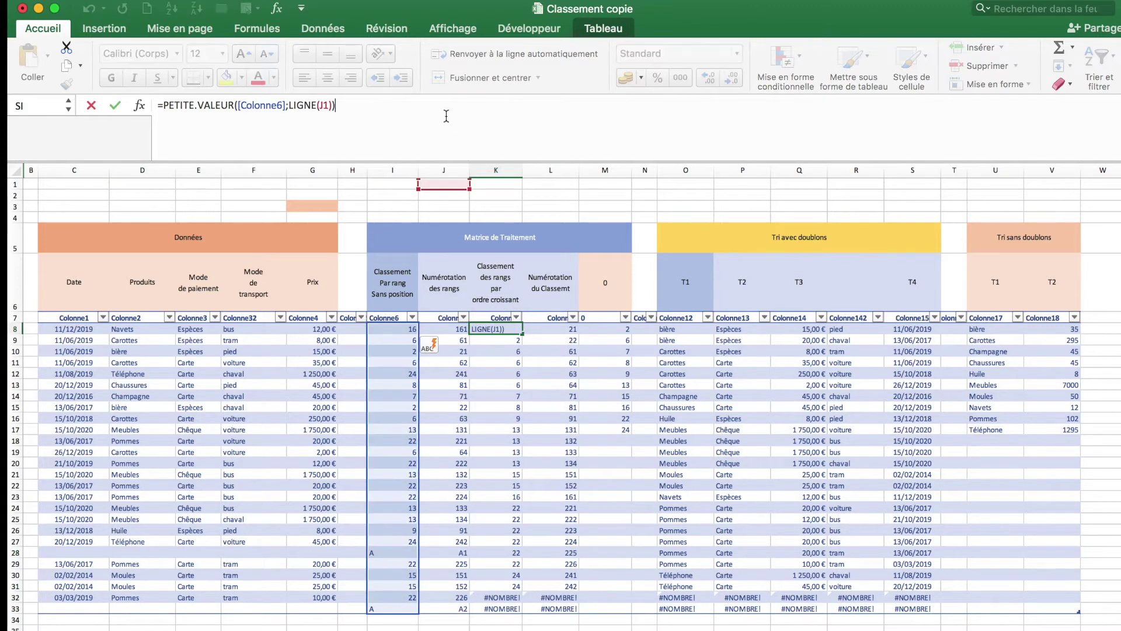
left_click(162, 106, "shift")
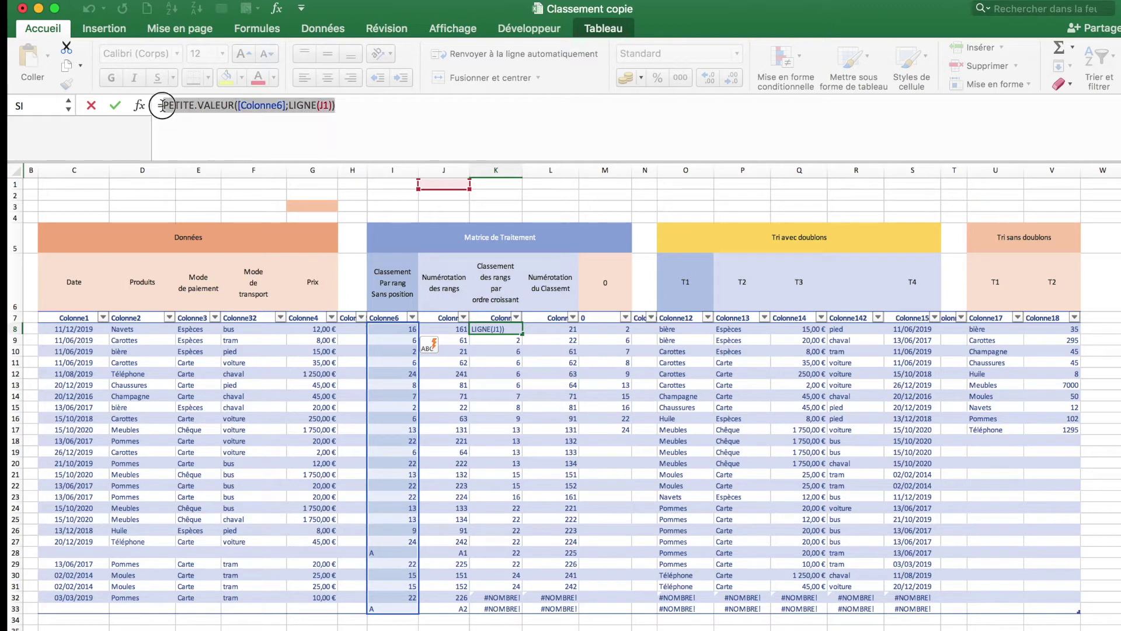
mouse_move(162, 106)
left_mouse_down()
mouse_move(334, 93)
mouse_move(164, 104)
left_mouse_up()
key("super+x")
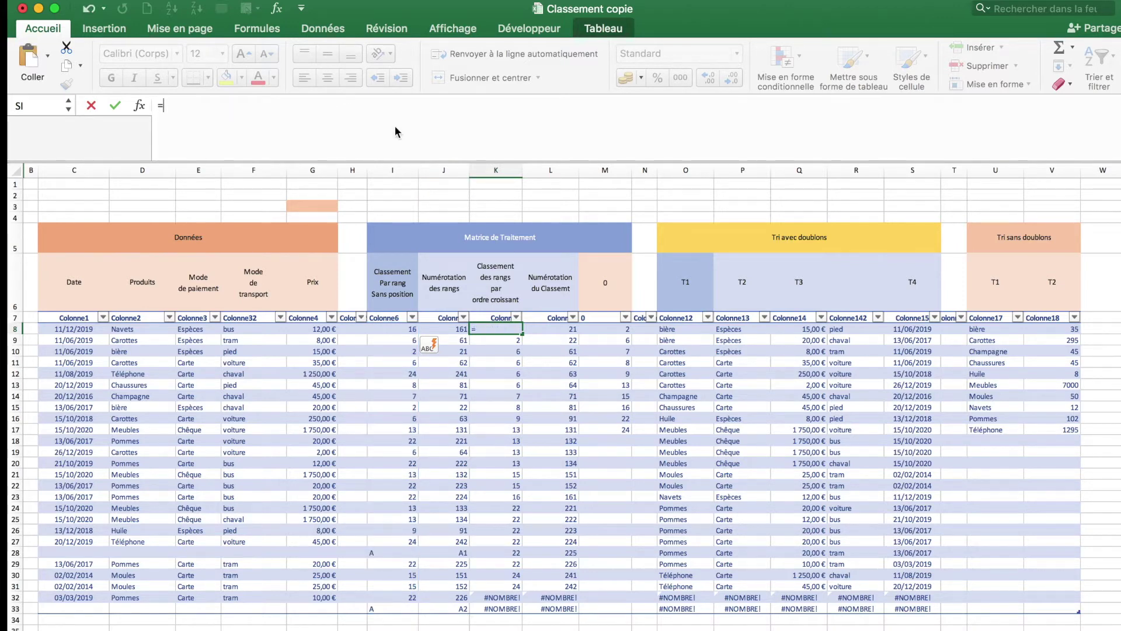
type("SIERREU")
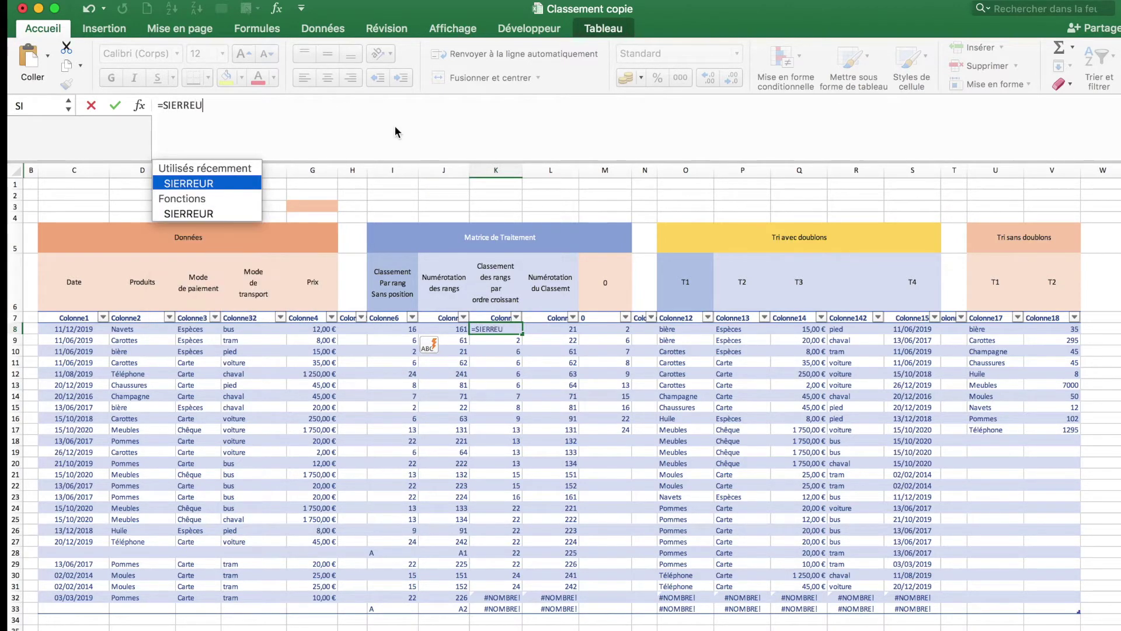
double_click(233, 184)
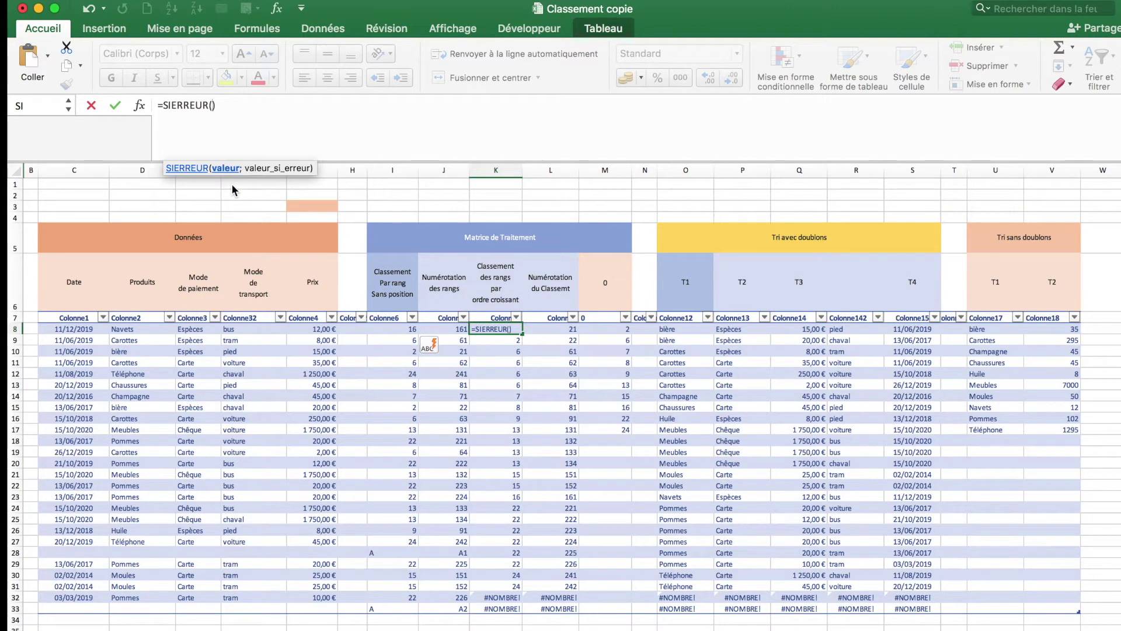
key("super+v")
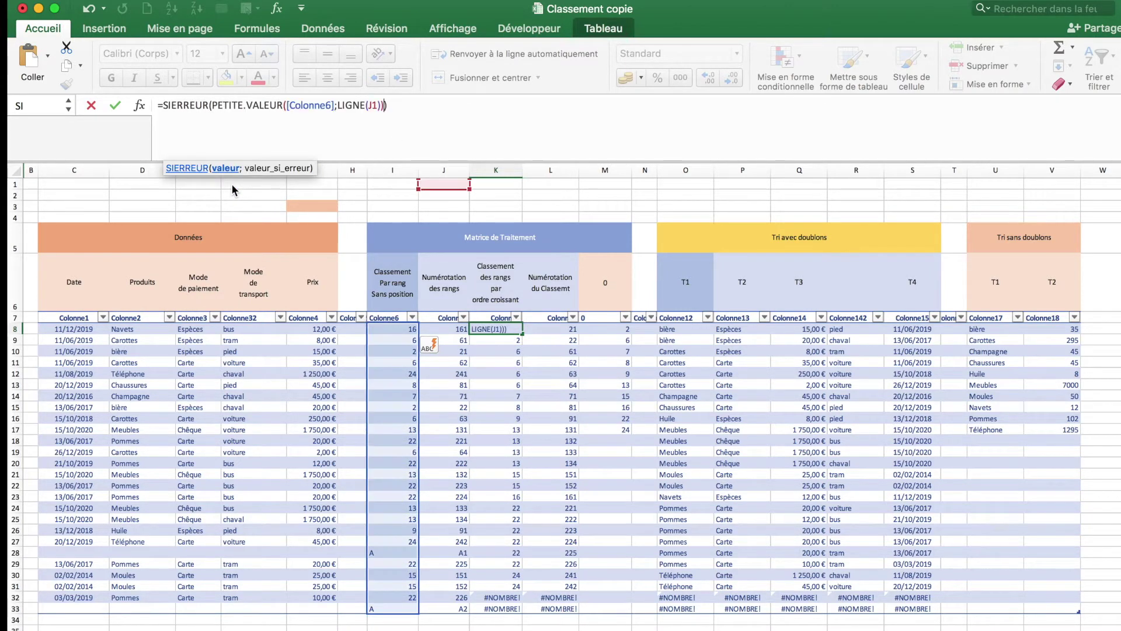
type(";")
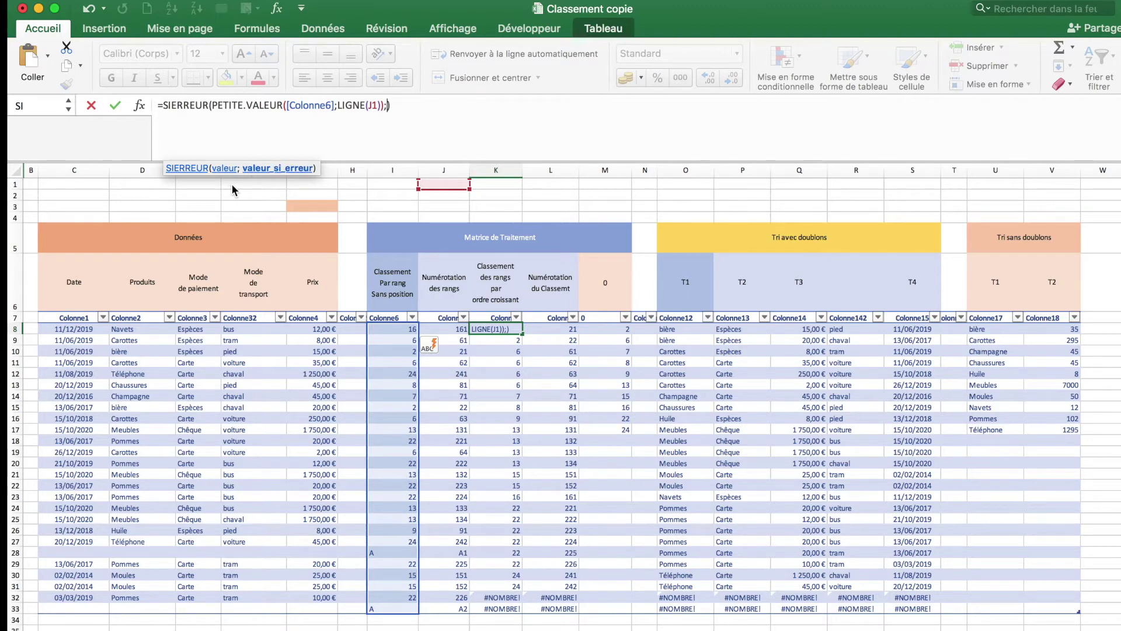
type("\"A\")")
key("Return")
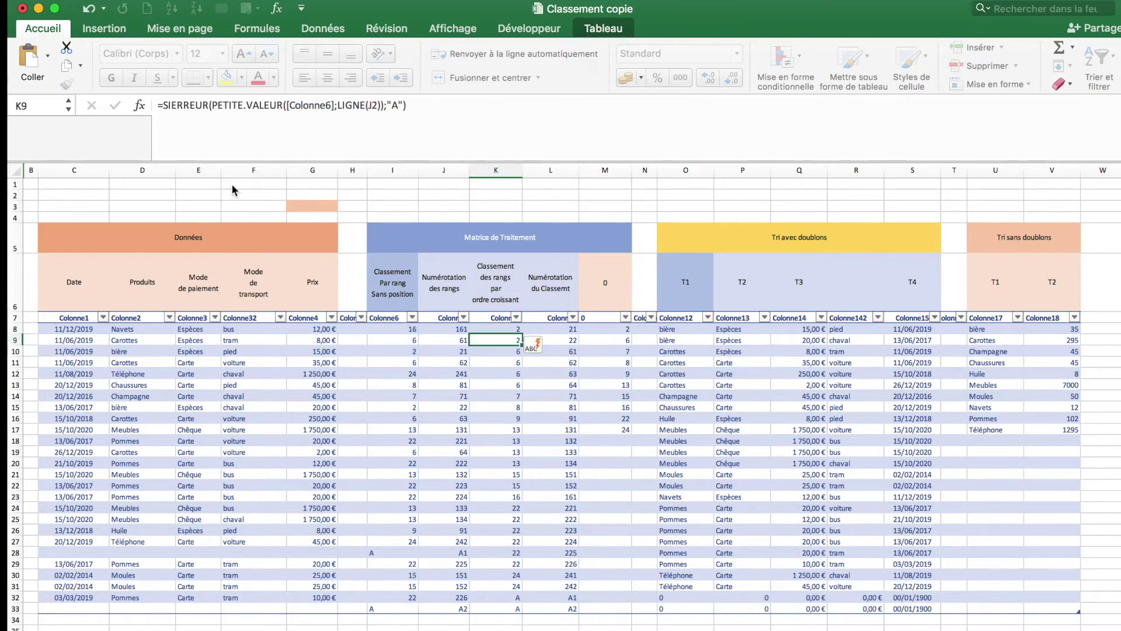
- Check the corrected cells K32 and K33 and highlight them together with their numbering in L32:L33
left_click(507, 598)
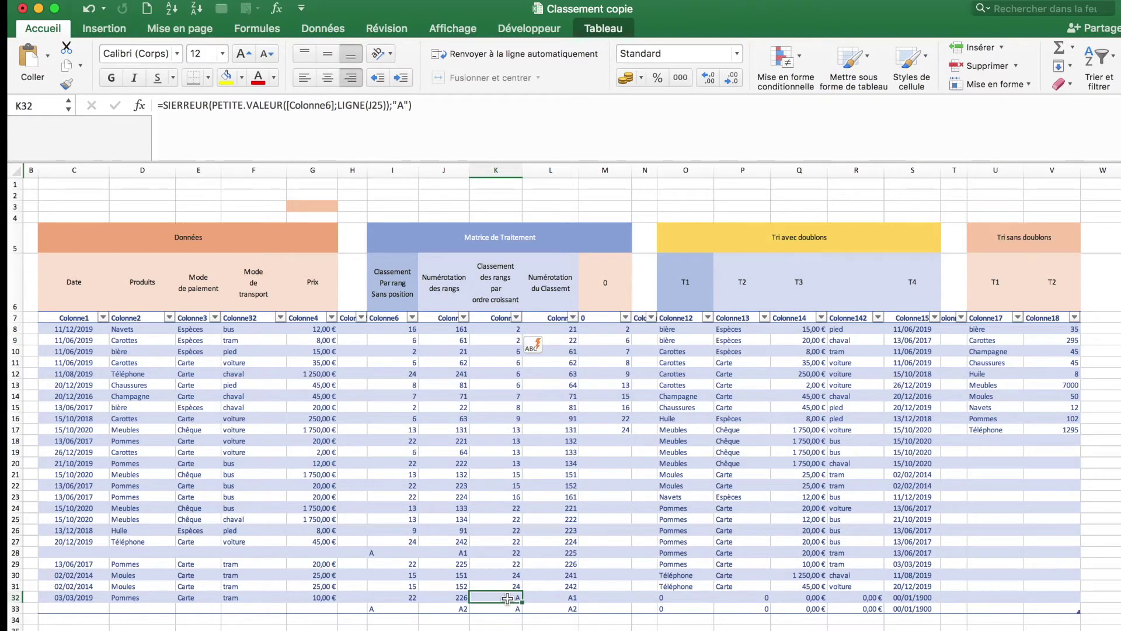
key("Down")
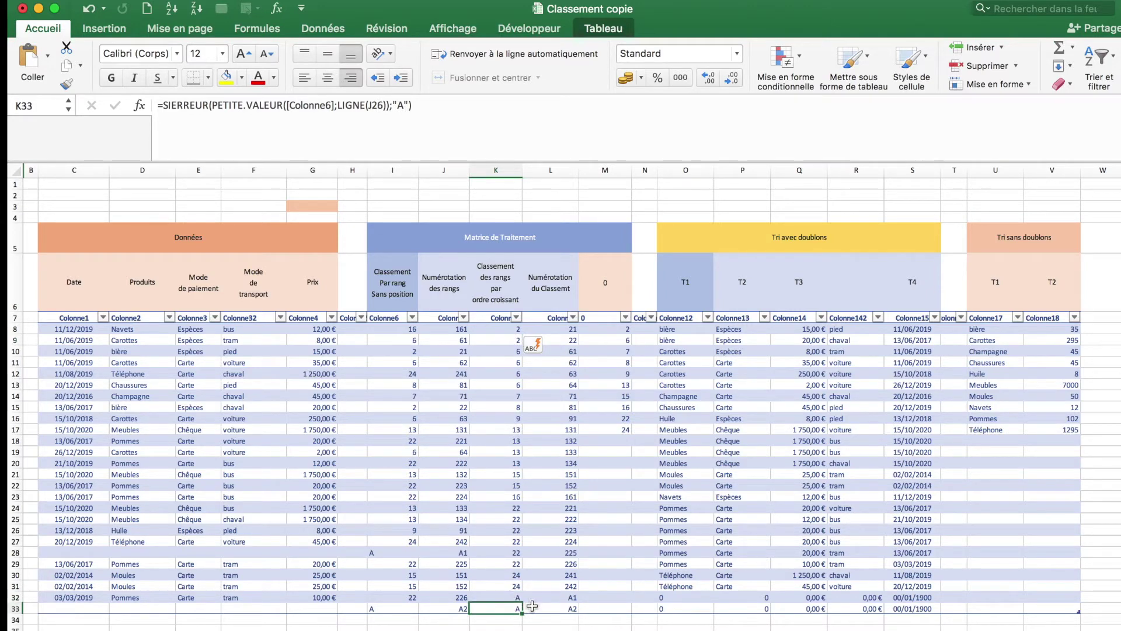
left_click(506, 598)
left_click(506, 610, "shift")
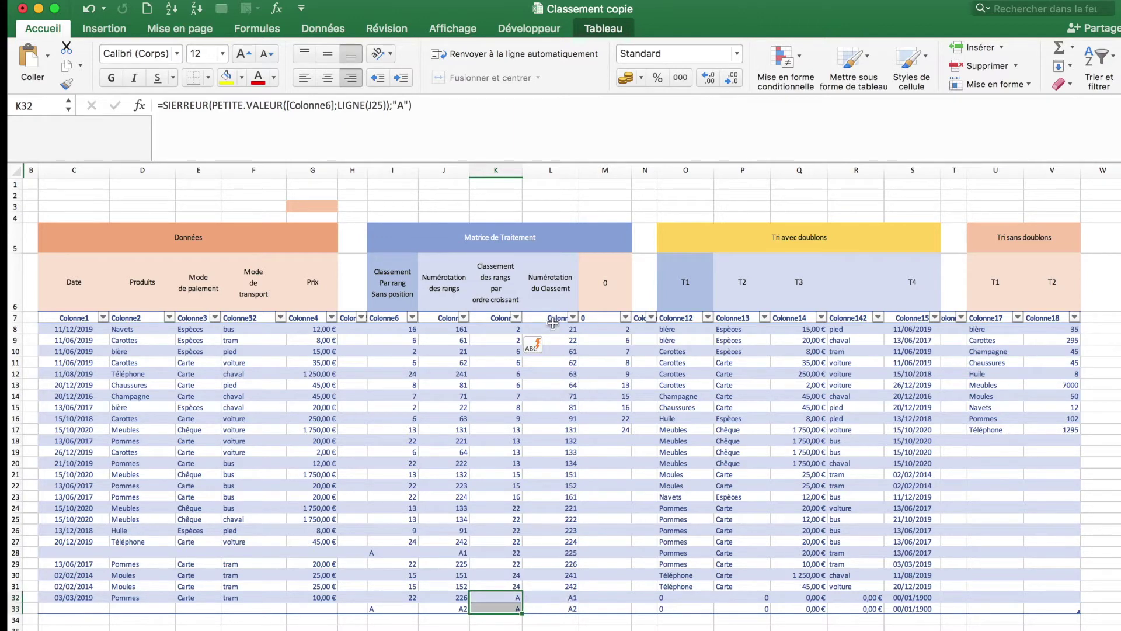
left_click(571, 608, "shift")
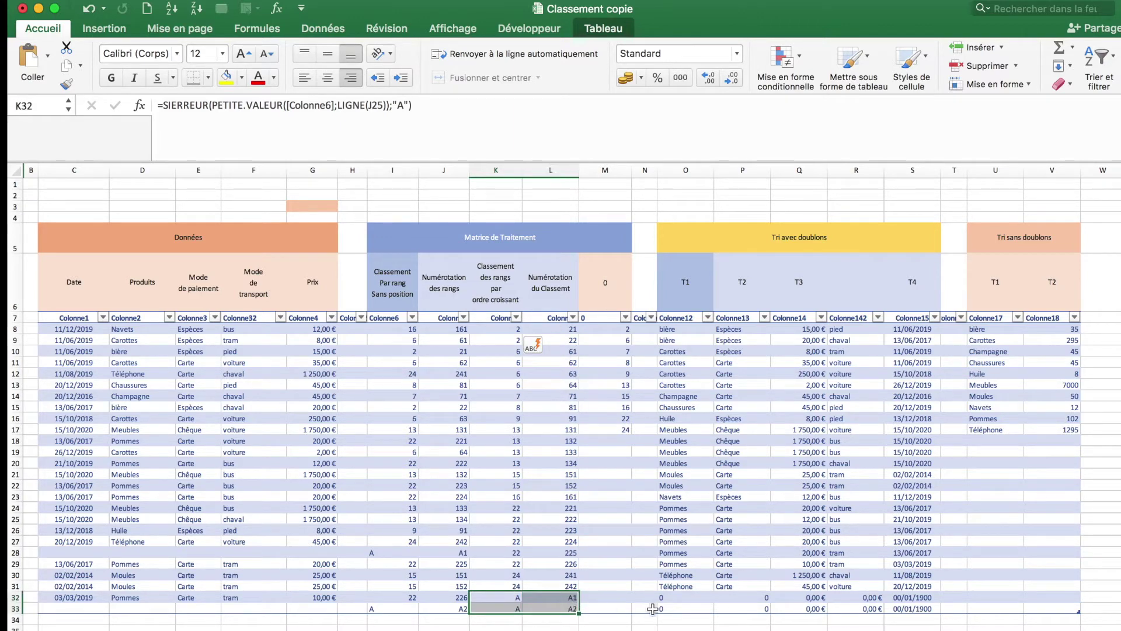
- Examine the SIERREUR, PETITE.VALEUR and DECALER formula in M8 and compare it with the cells below, down to M13
left_click(610, 330)
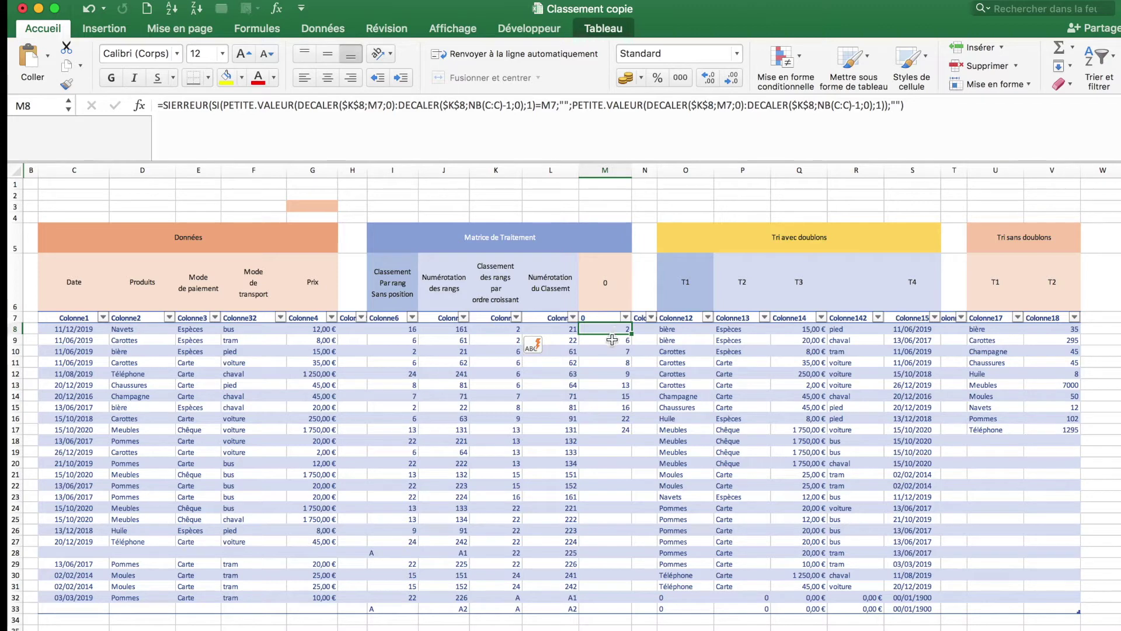
left_click(612, 340)
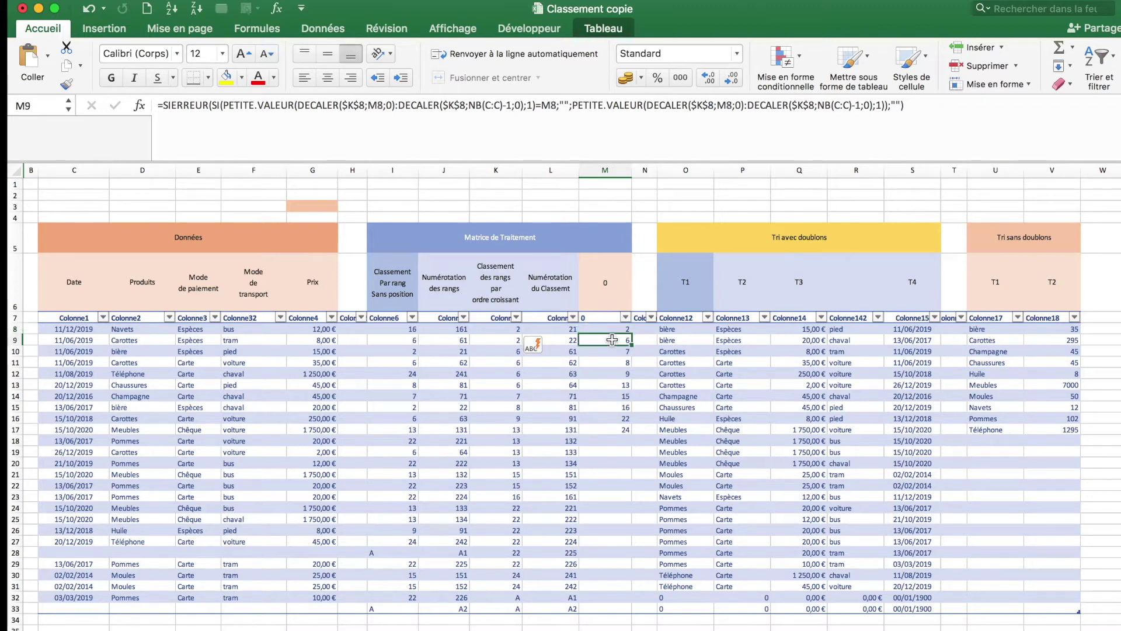
left_click(613, 352)
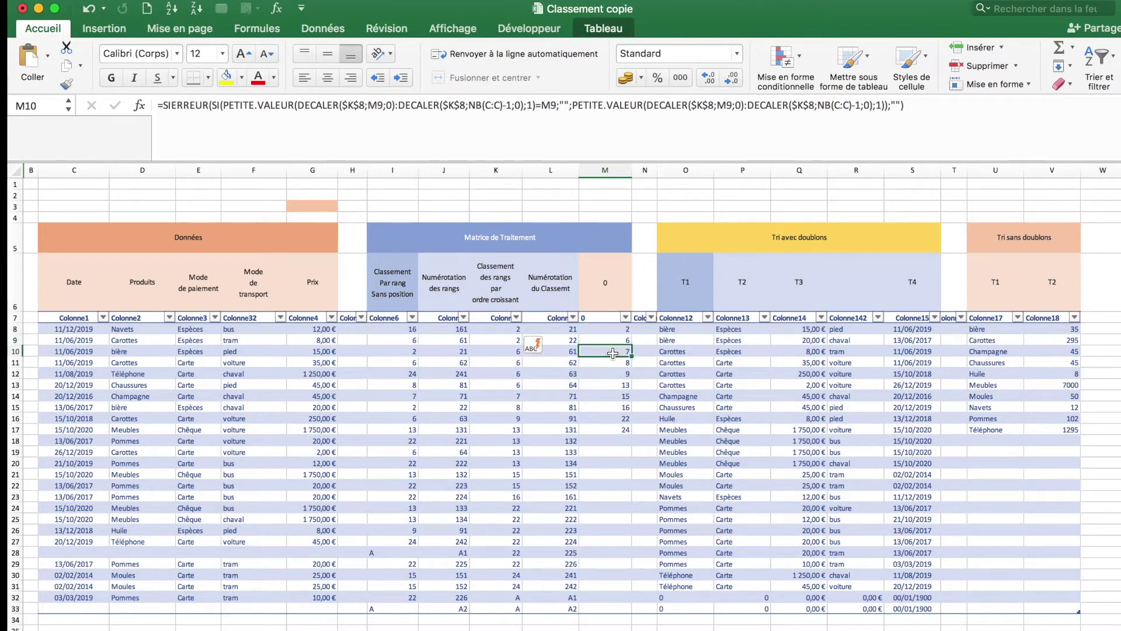
key("Down")
key("Down")
key("Down")
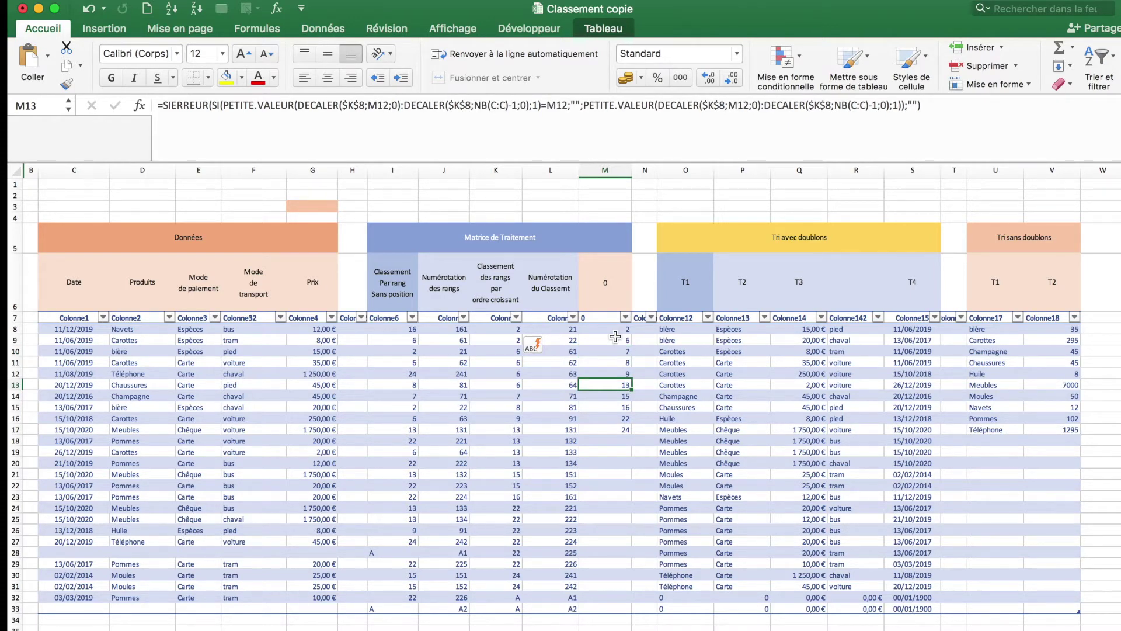
left_click(613, 330)
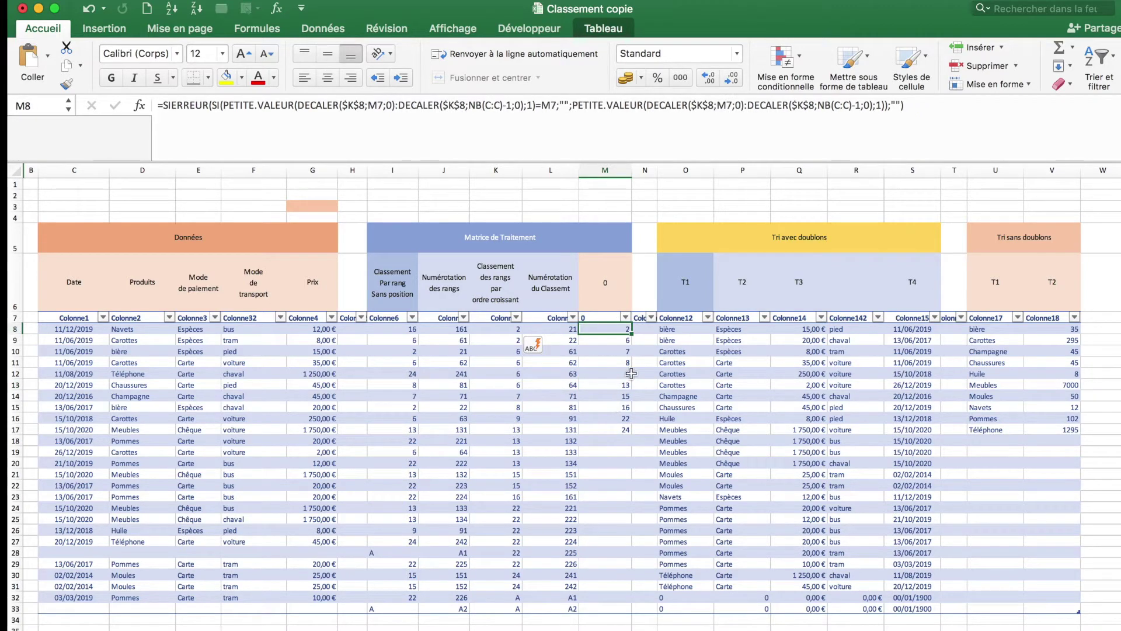
- Inspect the ranges referenced by the M8 formula and the empty date cells C28 and C33 in its NB(C:C) column
left_click(960, 127)
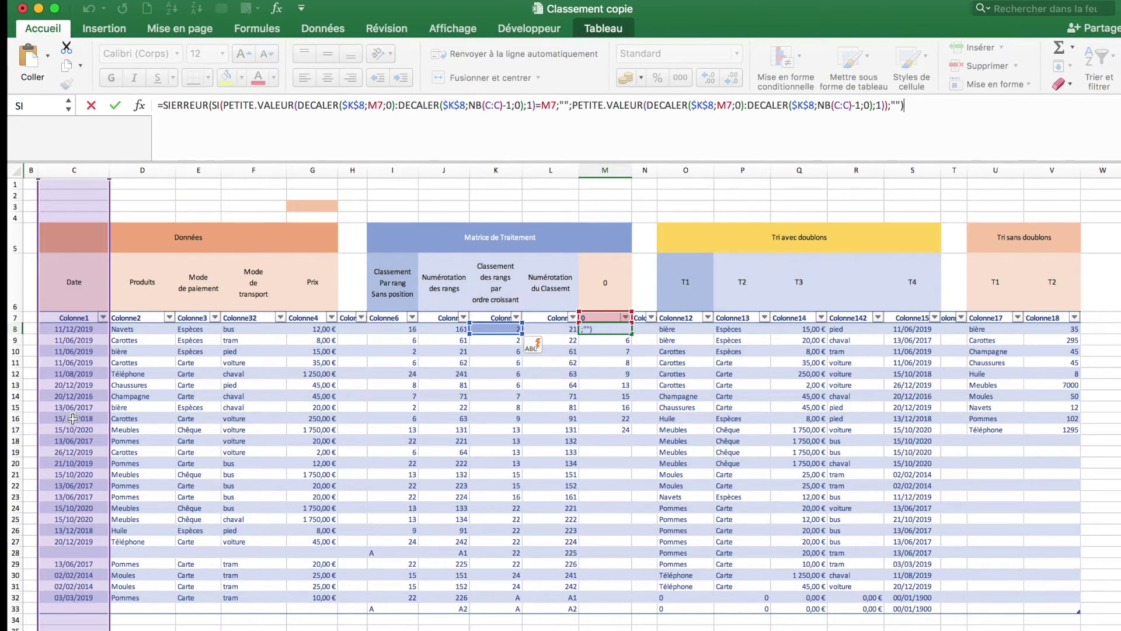
left_click(81, 504)
left_click(78, 552)
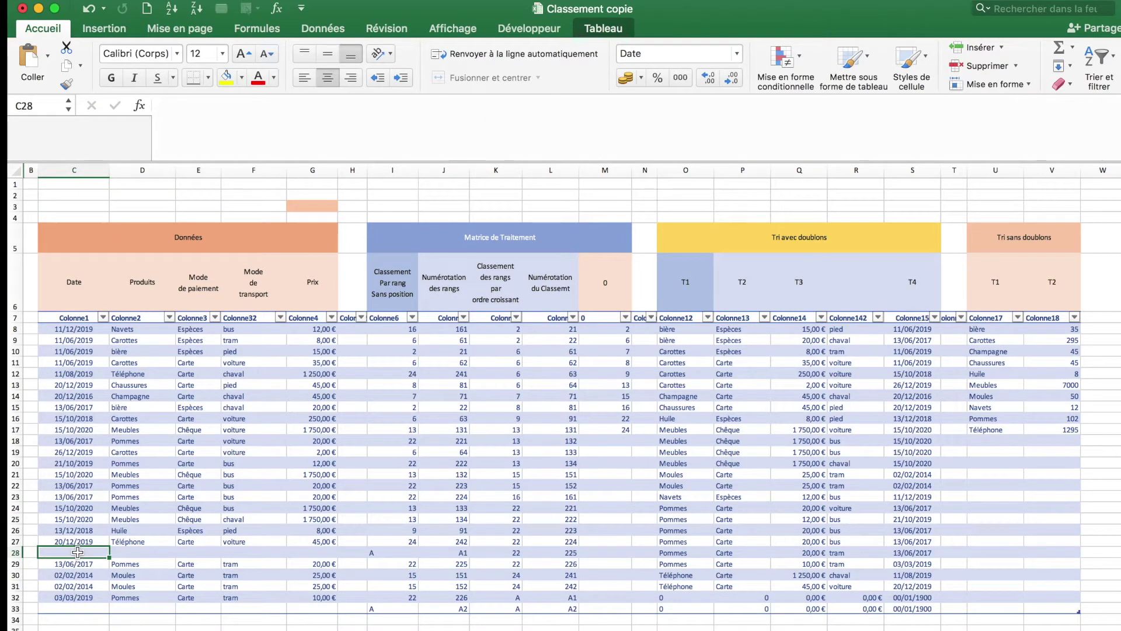
left_click(74, 609)
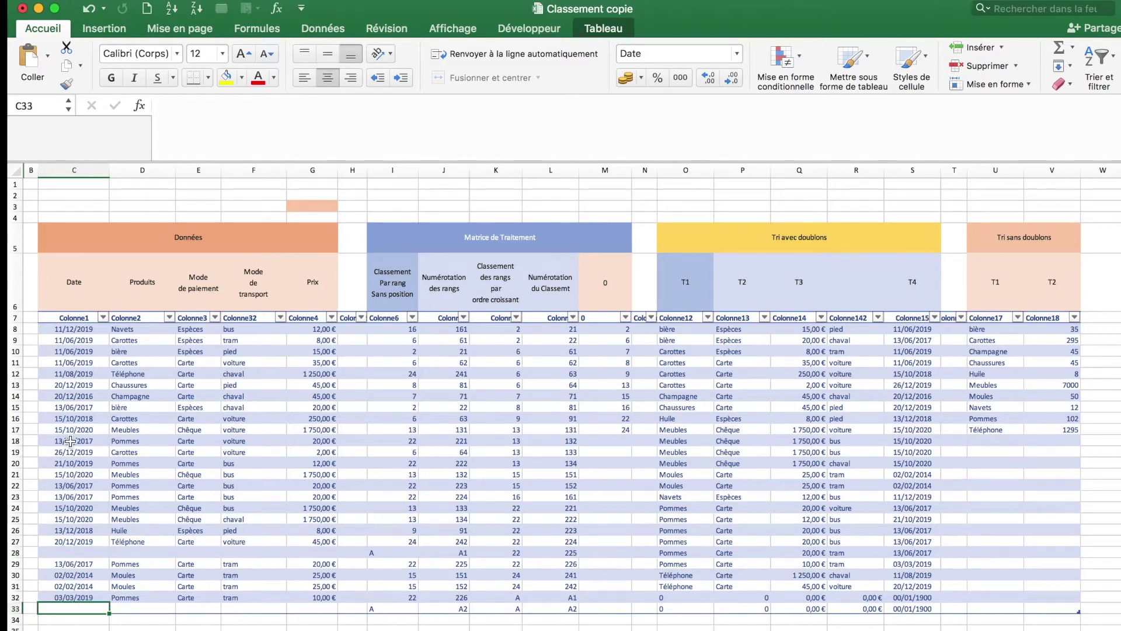
key("Up")
key("Up")
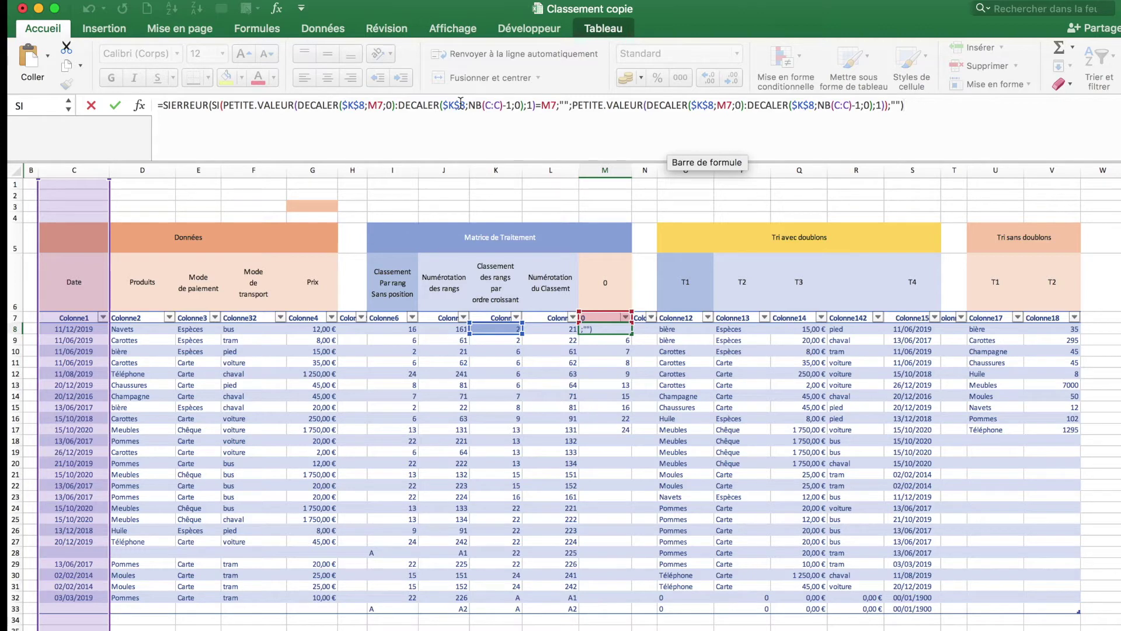
- Enter the test formula =NB(C:C)-1 in cell I2
left_click(393, 194)
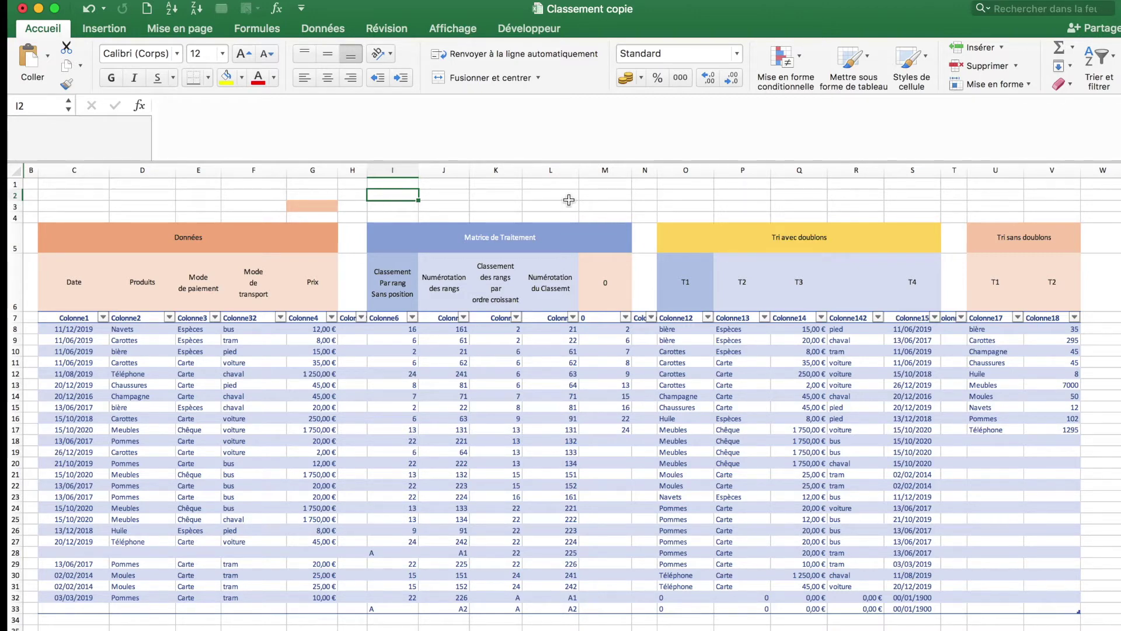
type("=nb")
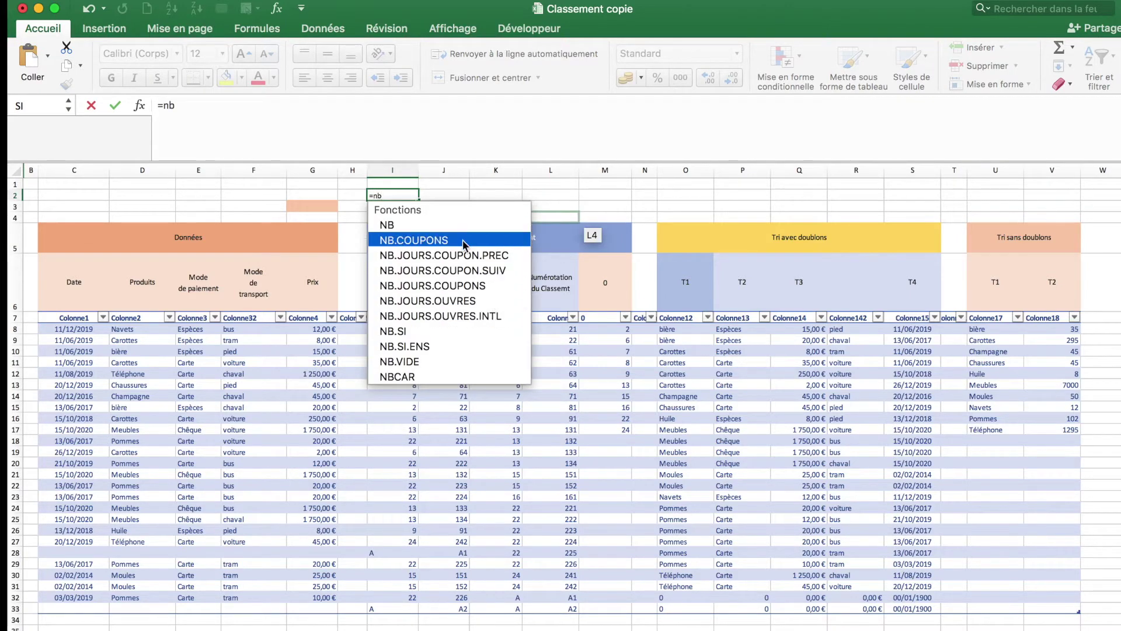
double_click(452, 224)
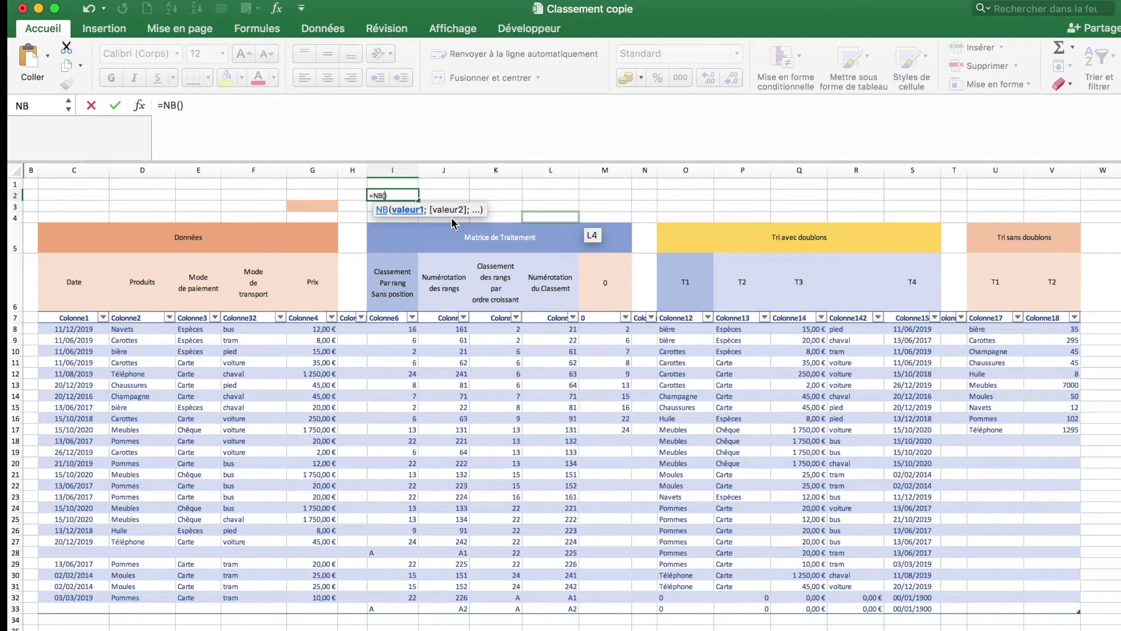
type("C:C")
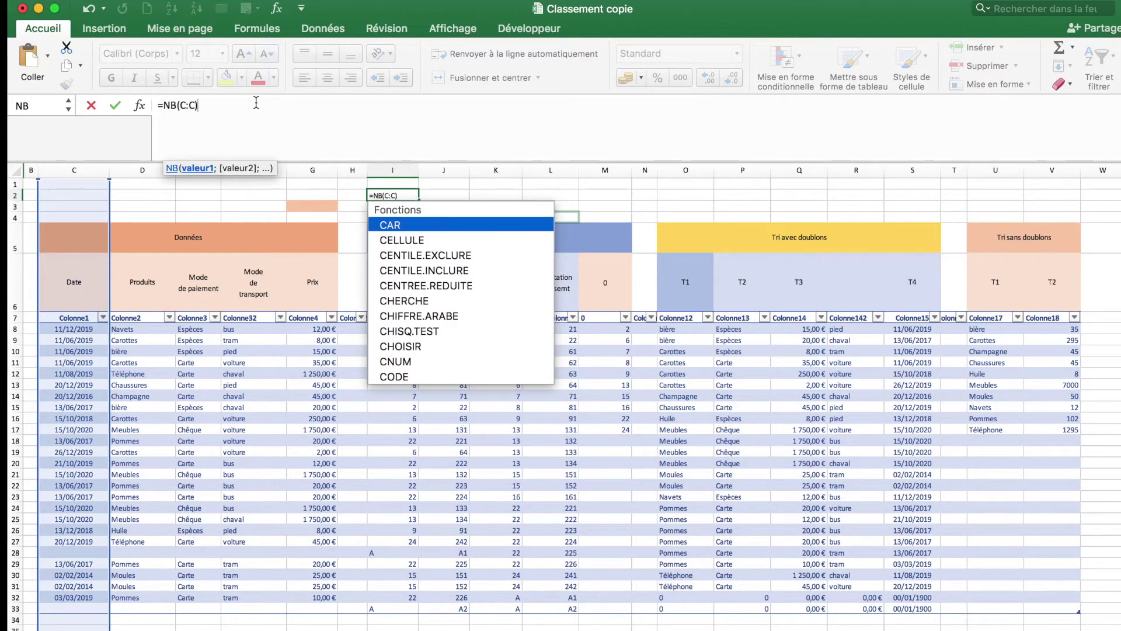
type(")-1")
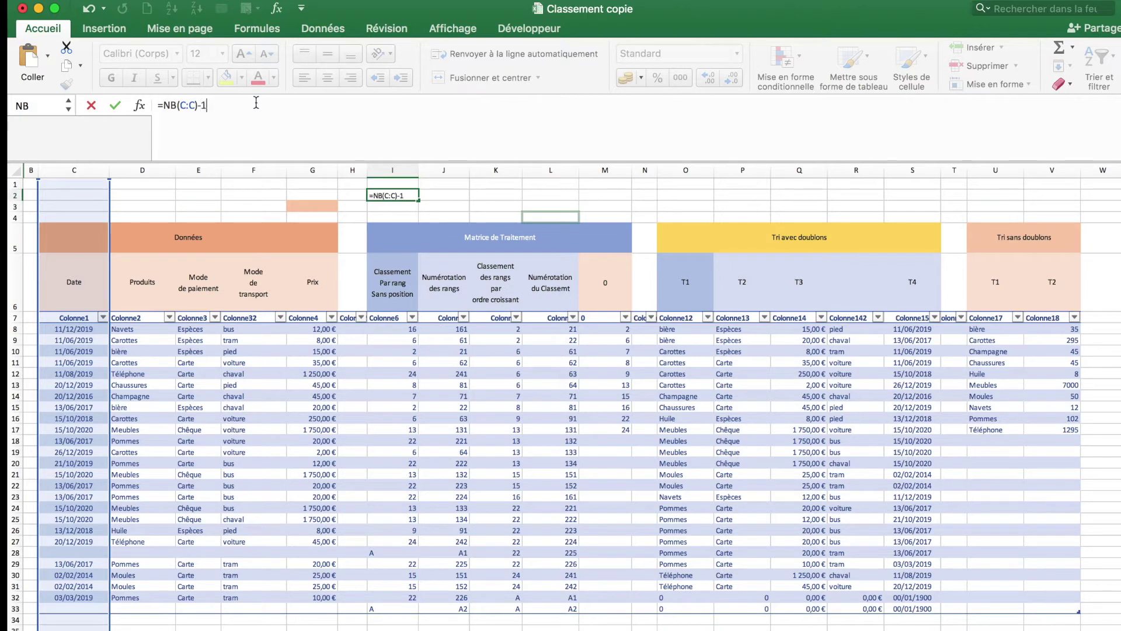
key("Return")
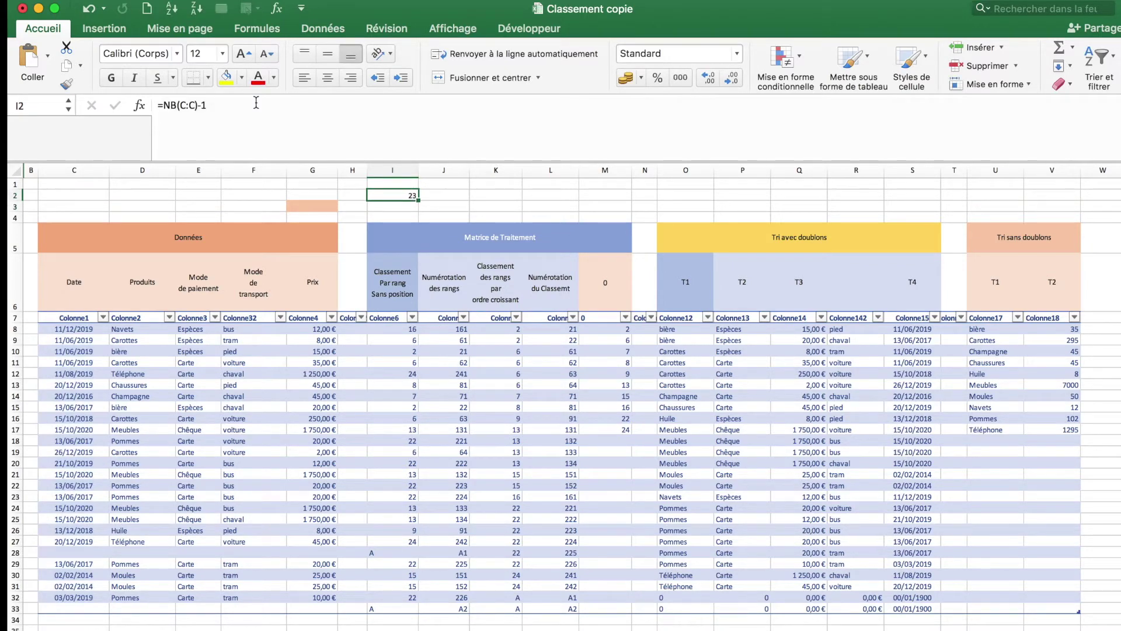
key("Return")
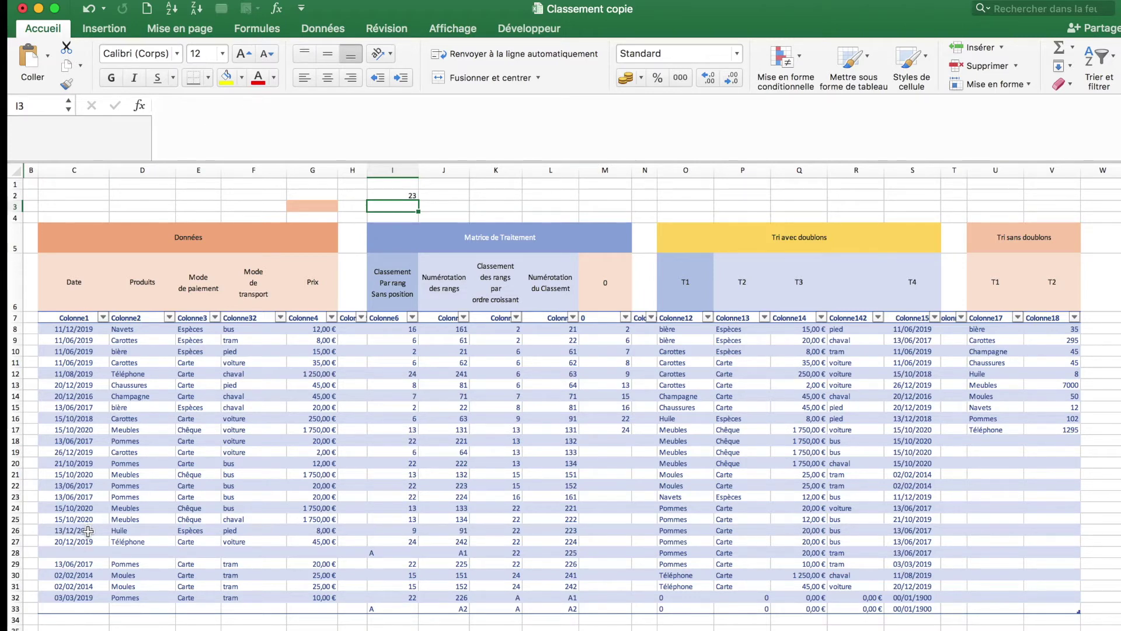
- Enter =LIGNES(Tableau19[Colonne1])-1 in I3 to count the rows of the date column C8:C33, and compare it with the formula in I2
left_click(81, 329)
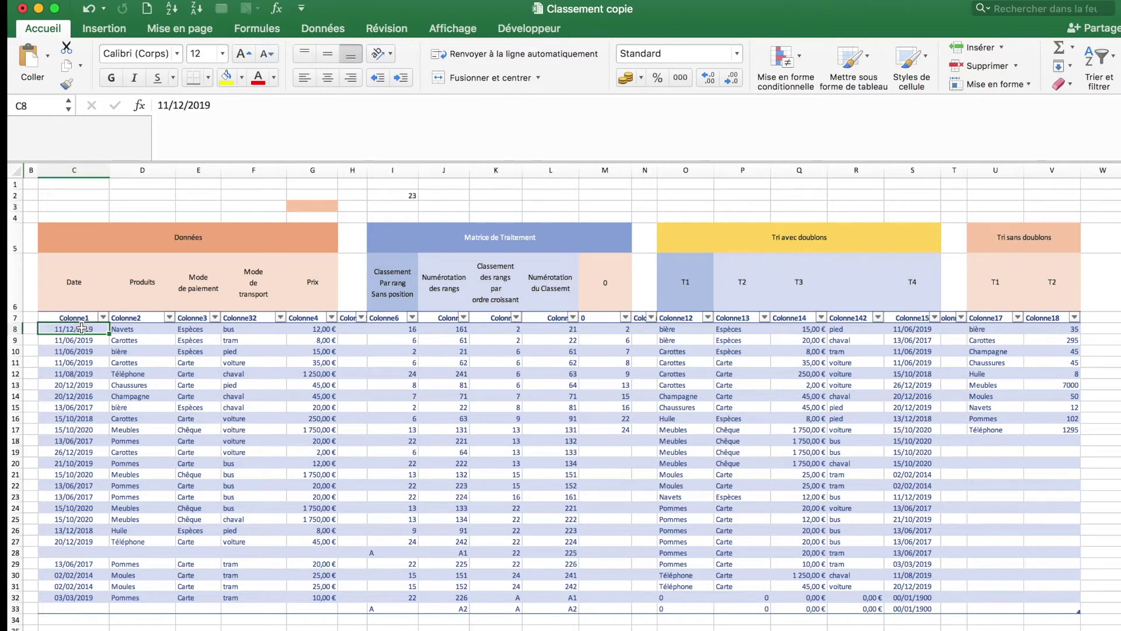
left_click(83, 607, "shift")
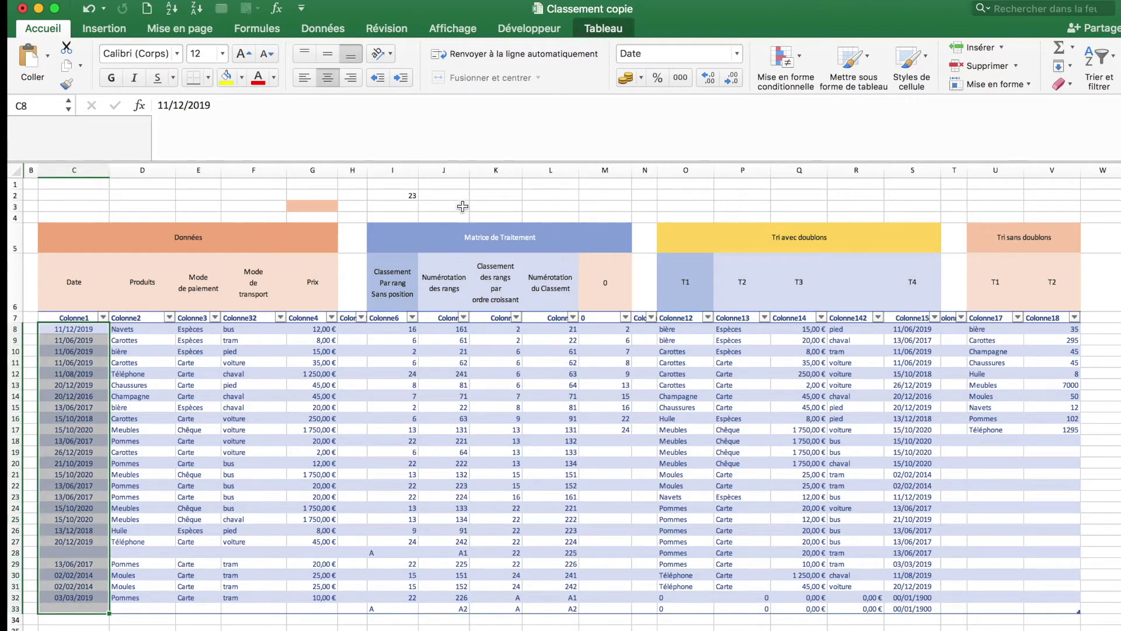
left_click(399, 206)
type("=lignes")
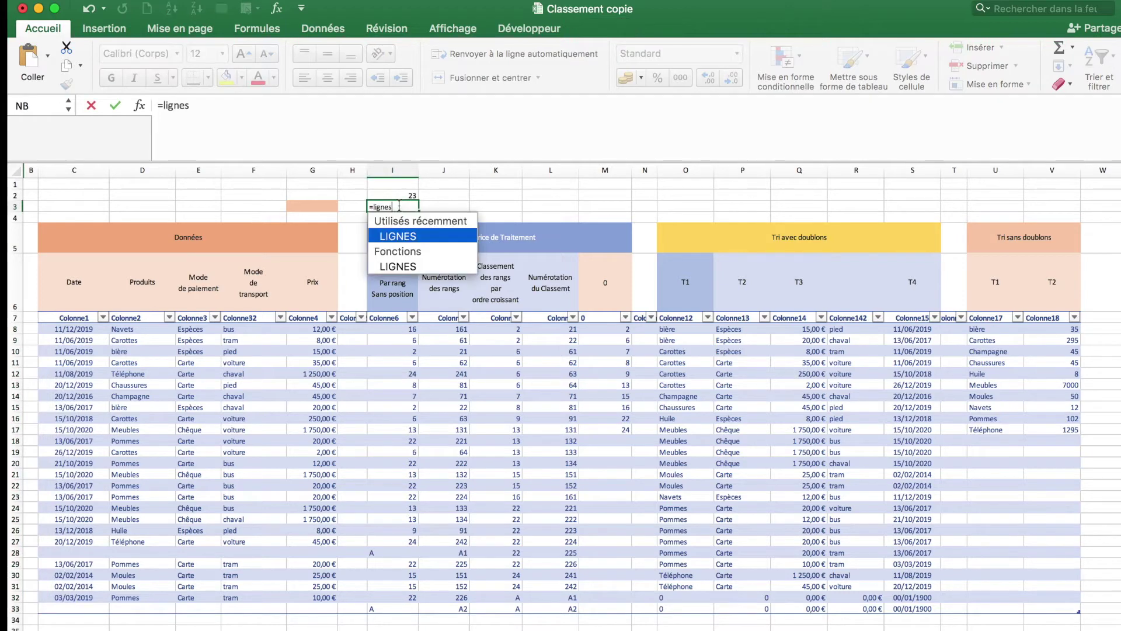
double_click(400, 235)
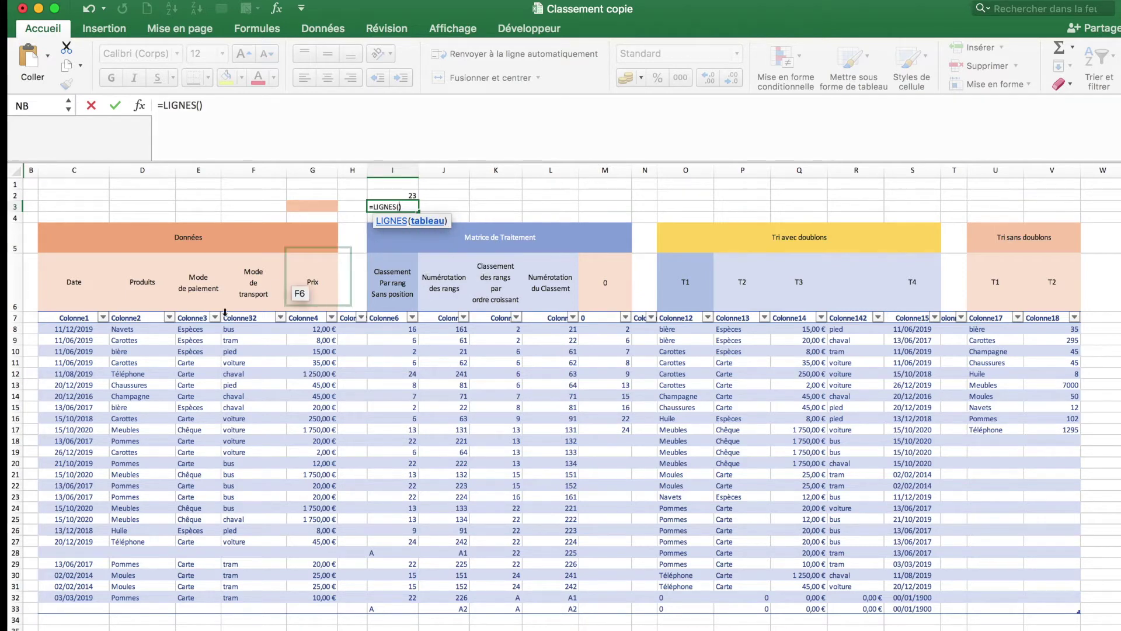
left_click(75, 312)
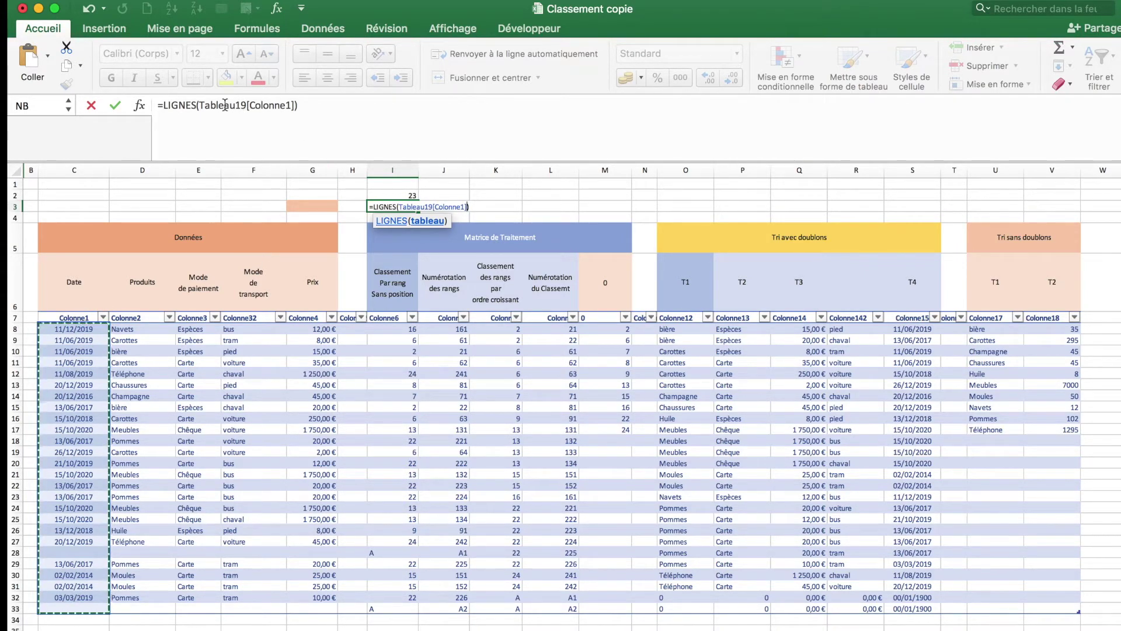
left_click(326, 105)
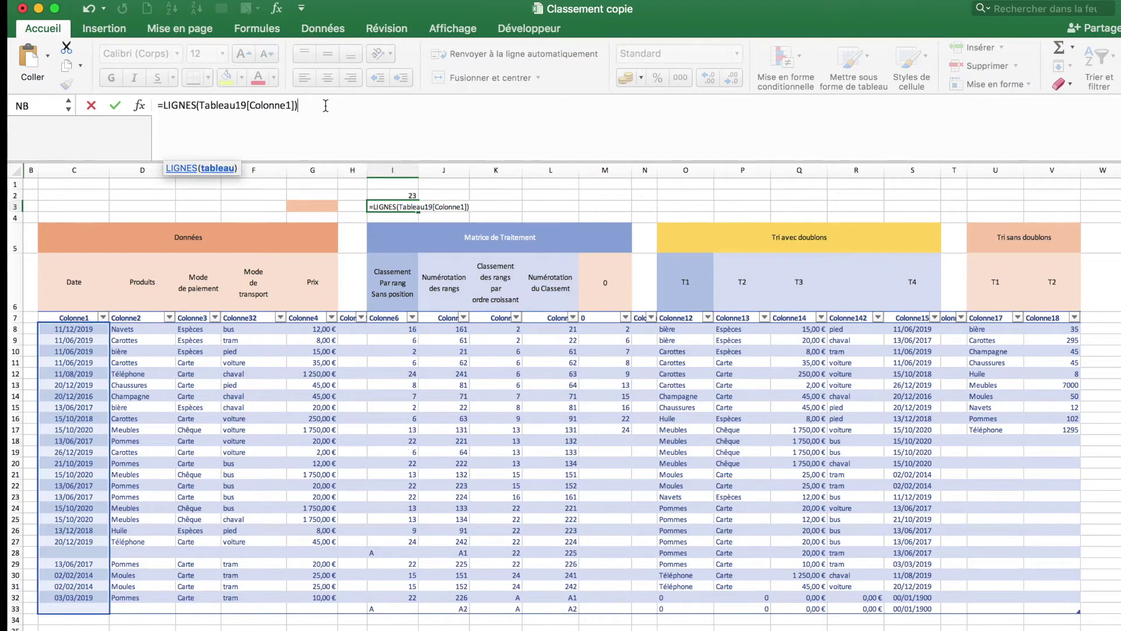
type("-1")
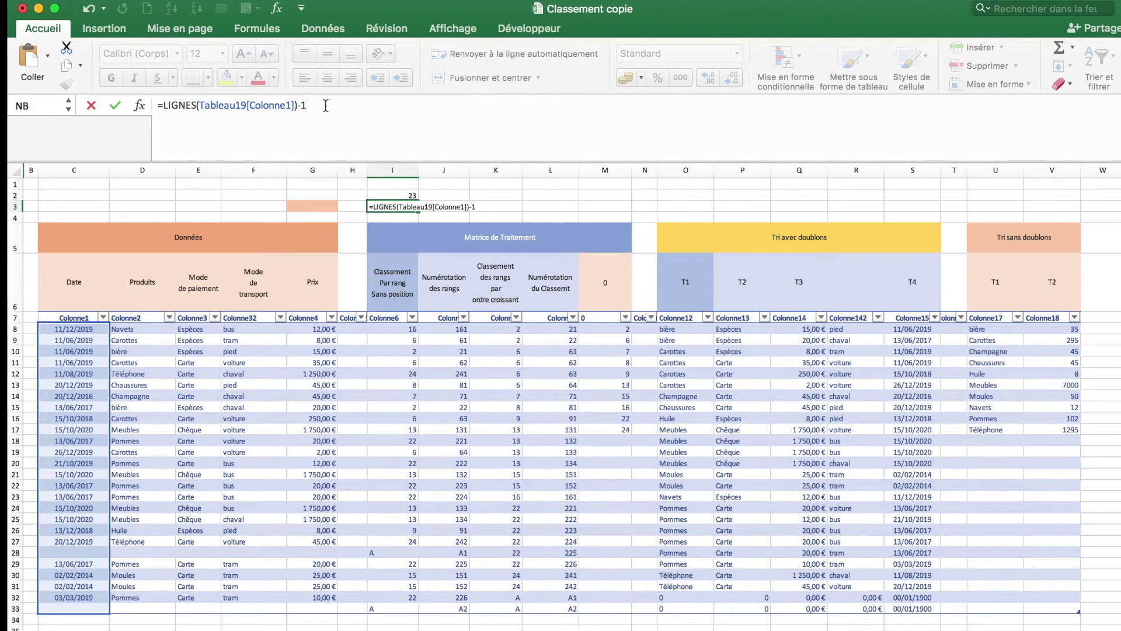
key("ctrl+Return")
key("Up")
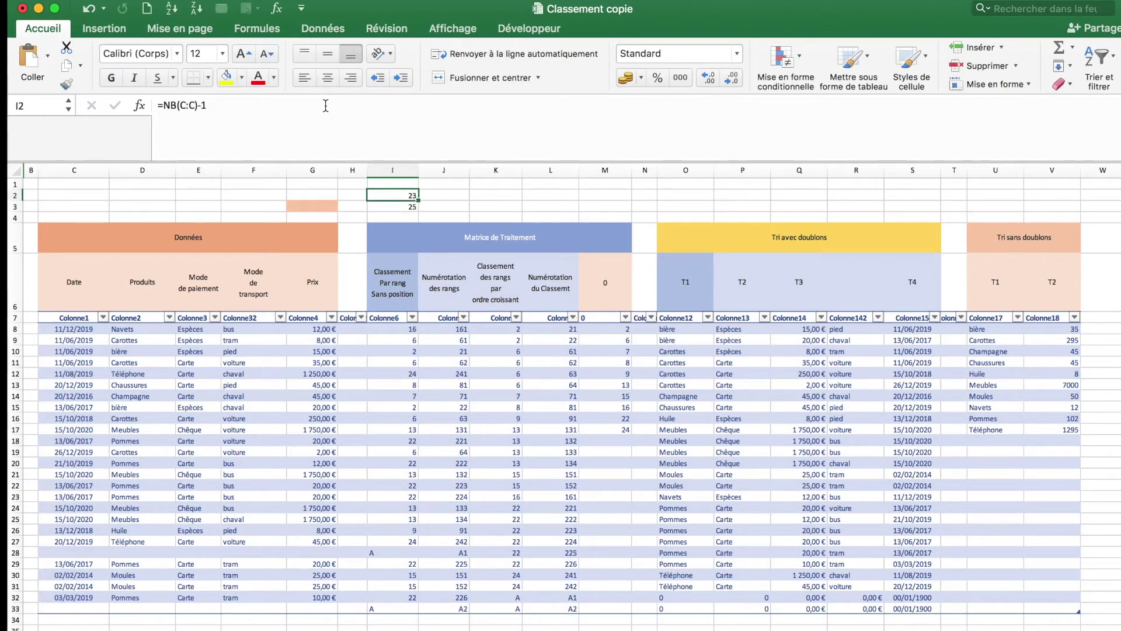
key("Down")
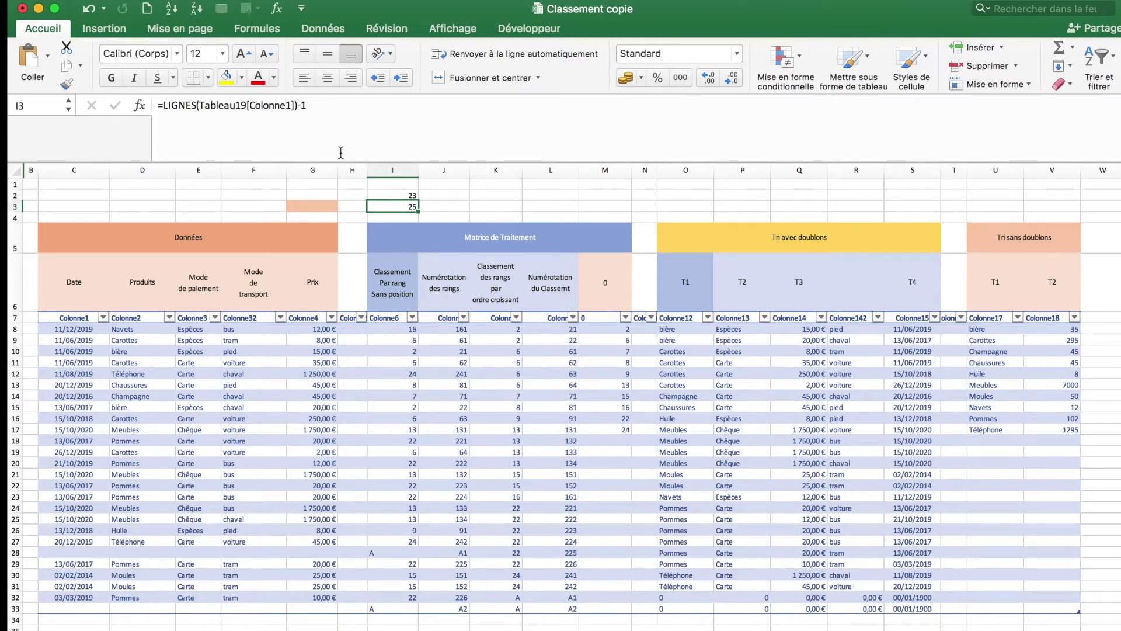
- Go through the Date cells from C8 to the empty C33 and compare their number with the NB formula in I2
left_click(75, 330)
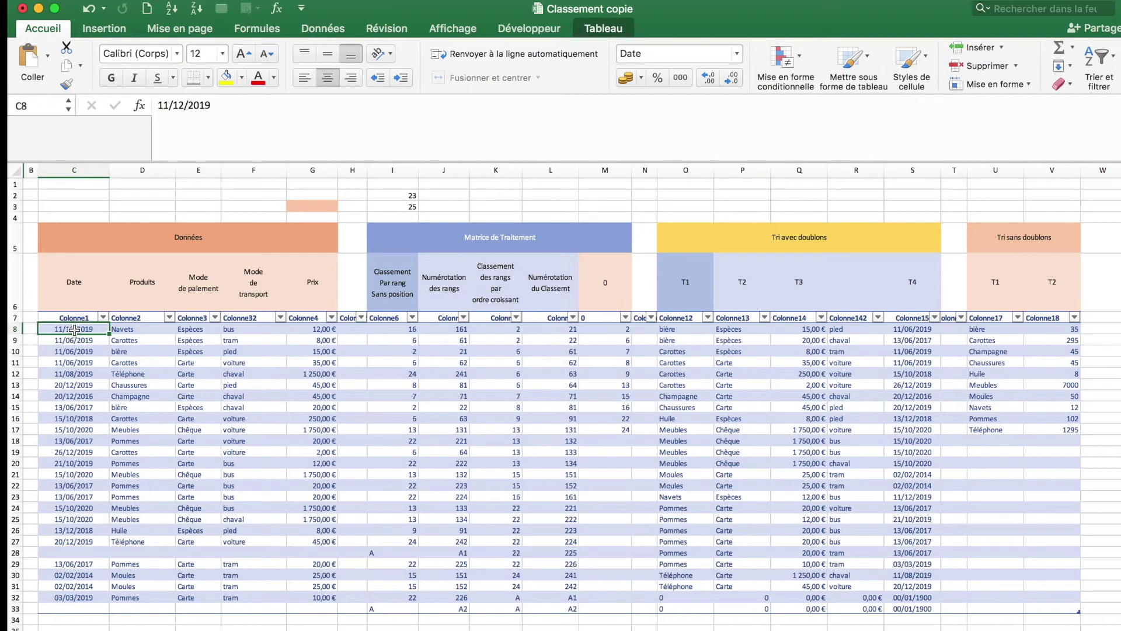
key("Down")
key("Down")
key("Down")
key("Down")
key("Down")
key("Down")
key("Down")
key("Down")
key("Down")
key("Down")
key("Down")
key("Down")
key("Down")
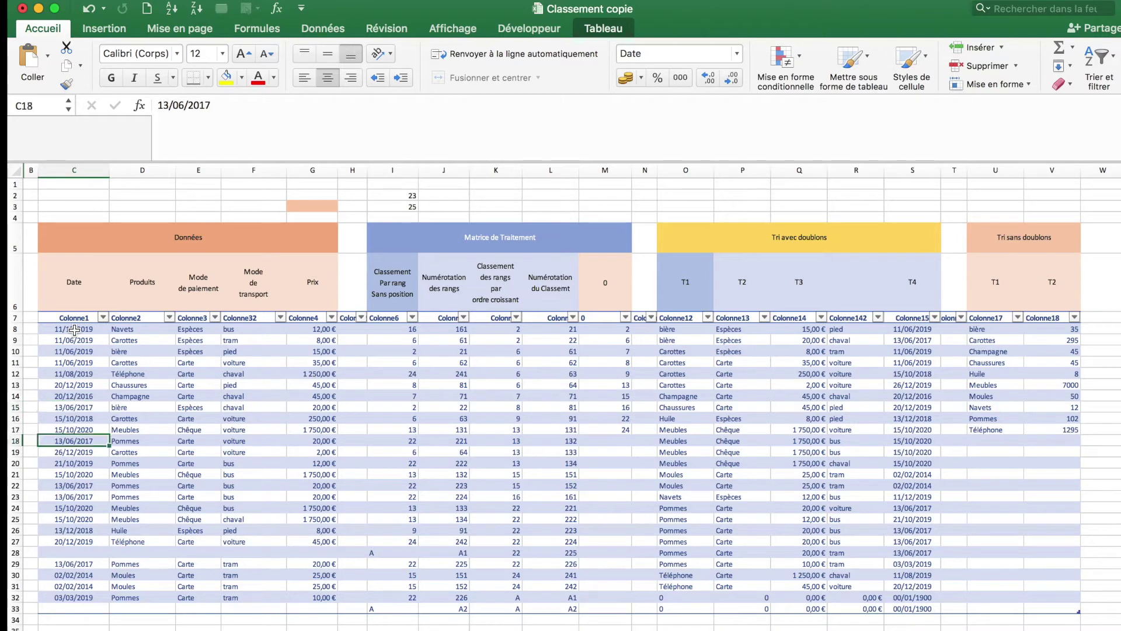
key("Down")
key("Down")
key("Down")
key("Down")
key("Down")
key("Down")
key("Down")
key("Down")
key("Down")
key("Down")
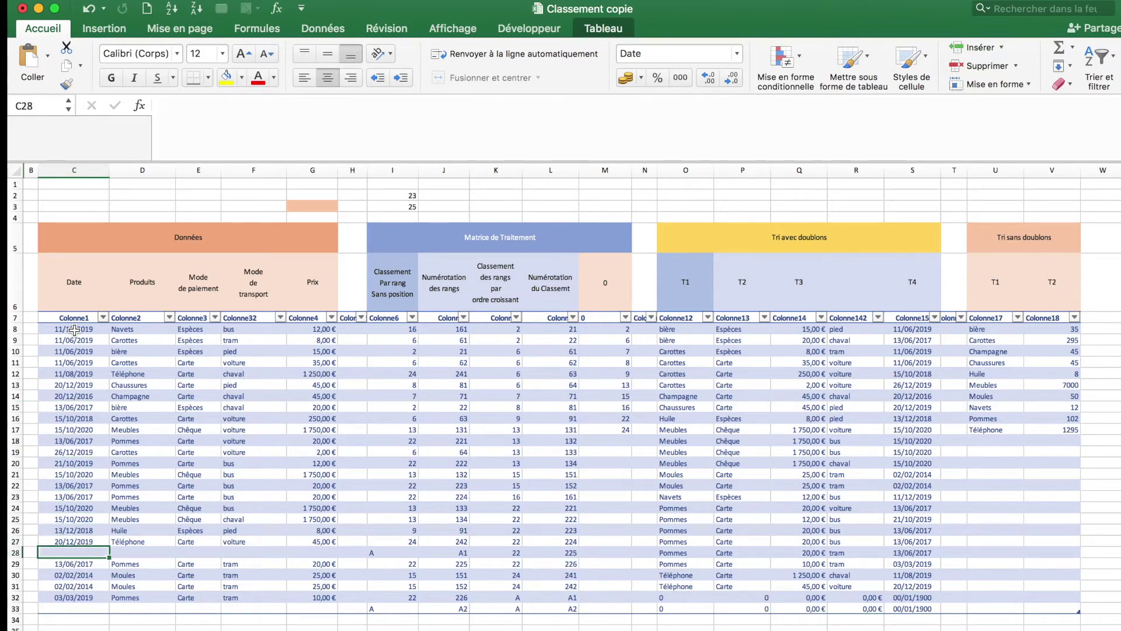
key("Down")
key("Down")
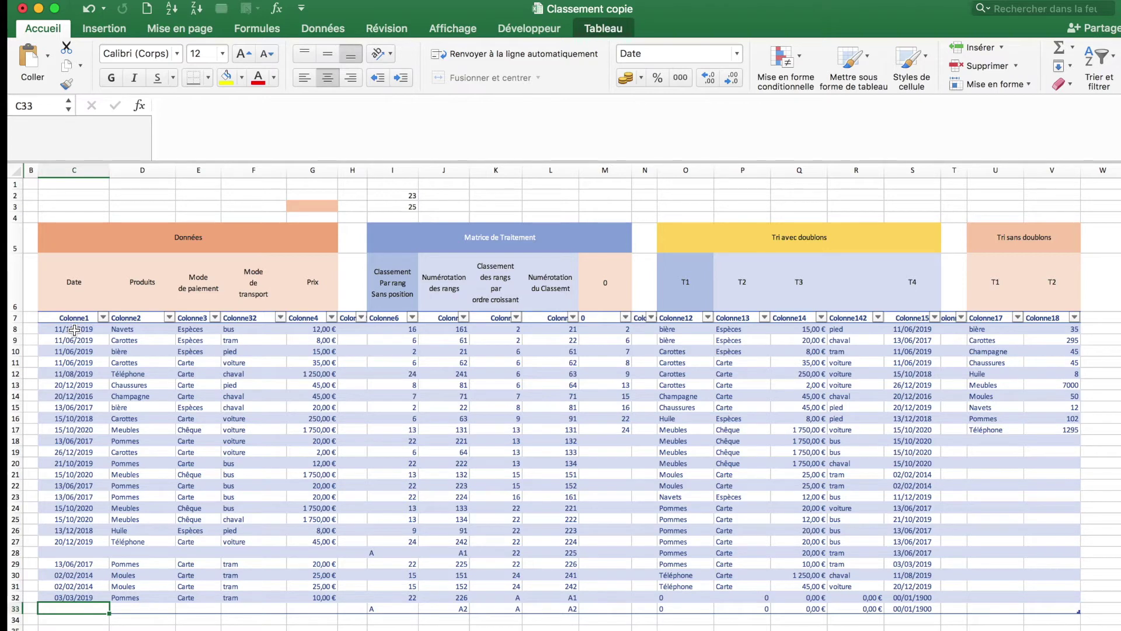
left_click(398, 198)
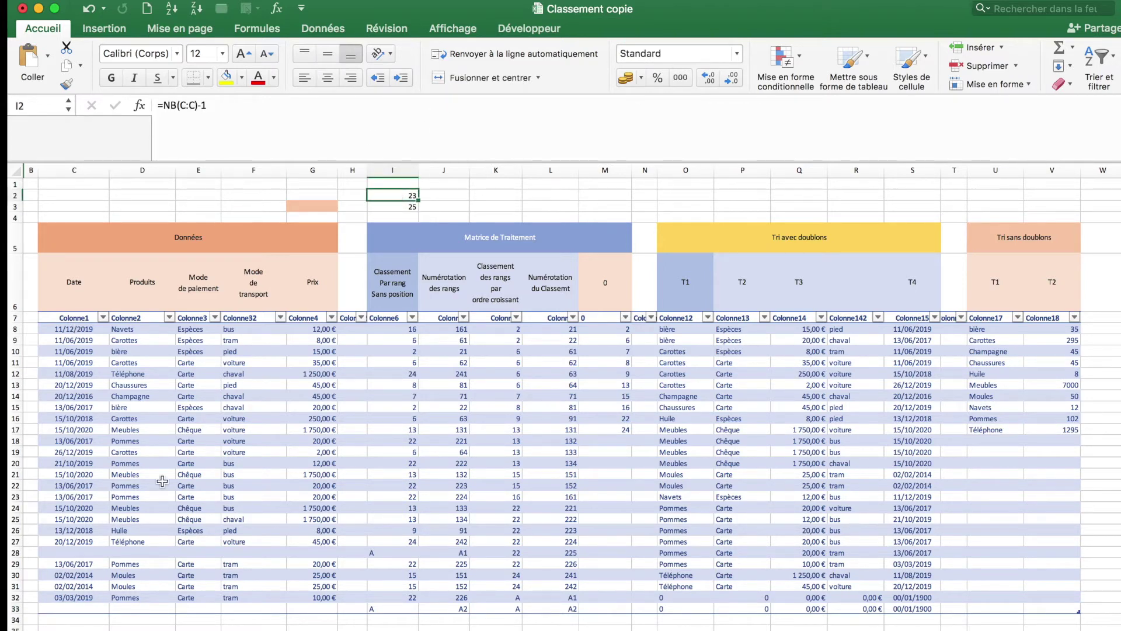
left_click(71, 609)
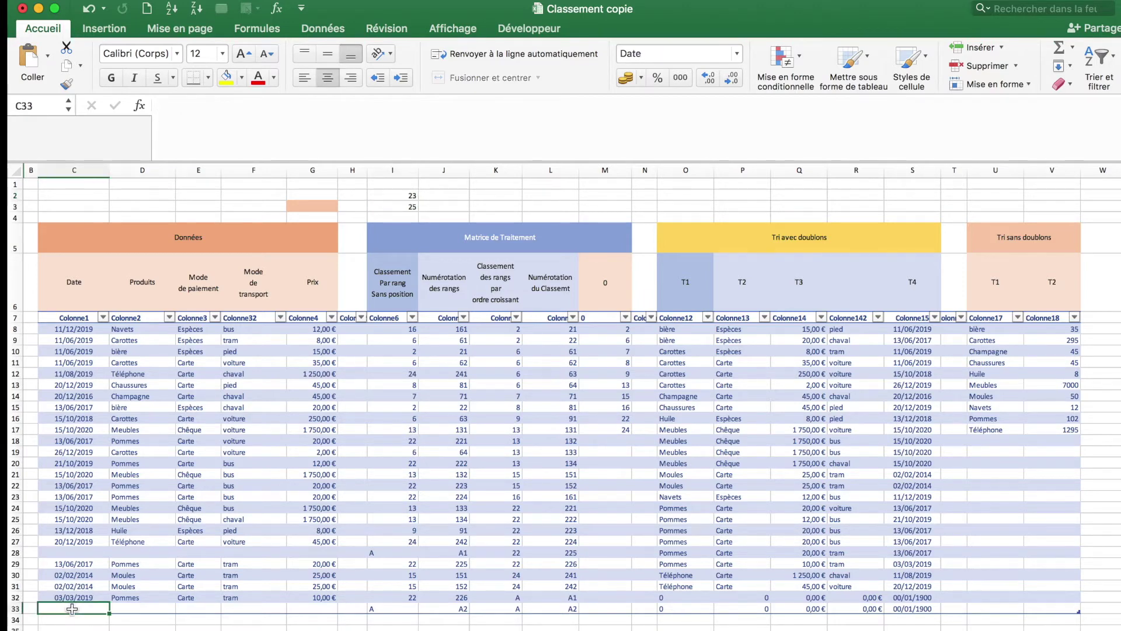
- Check row 31 of the data table as the last row reached by the NB-based count
key("Up")
key("Up")
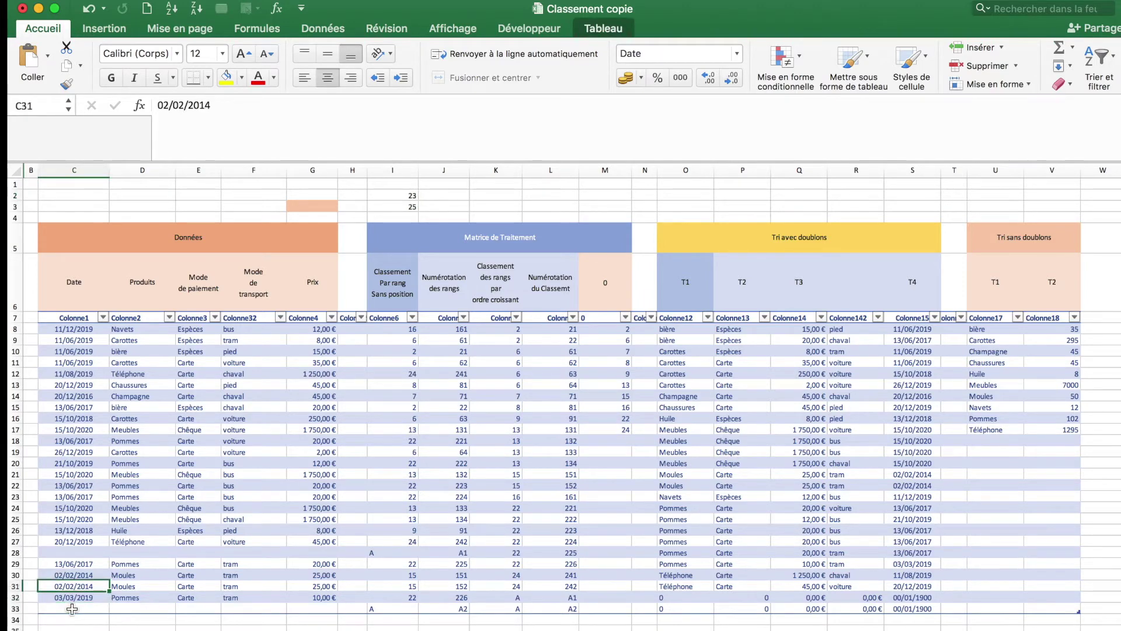
left_click(16, 587)
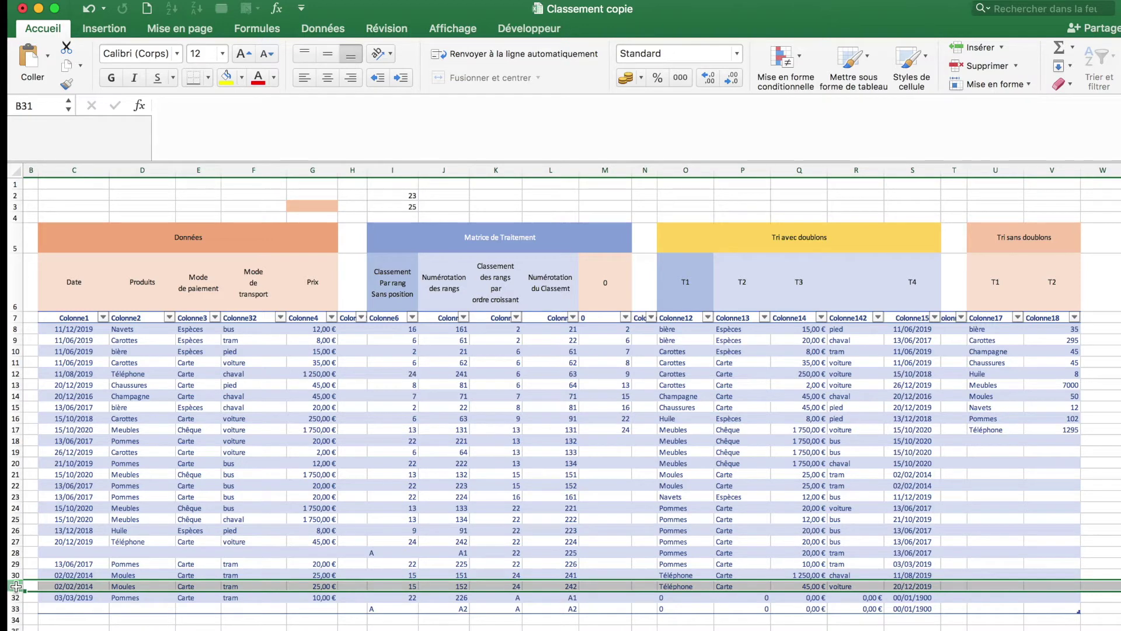
- Replace the first NB(C:C) in the M8 formula with LIGNES([Colonne1]), keeping the -1 after it
left_click(609, 331)
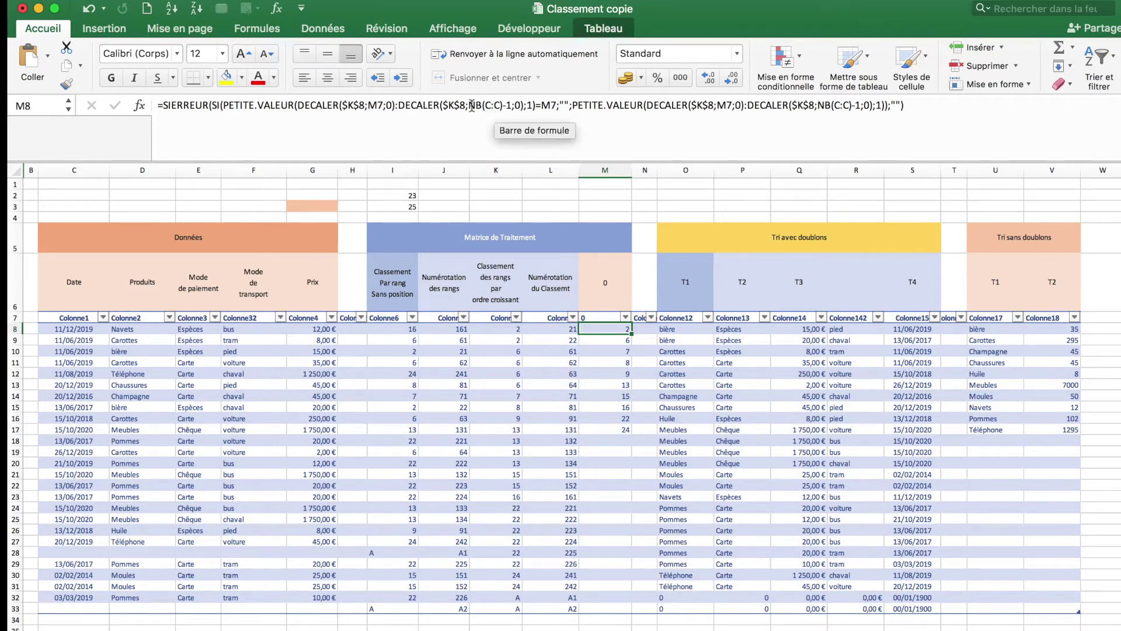
left_click_drag(472, 106, 503, 108)
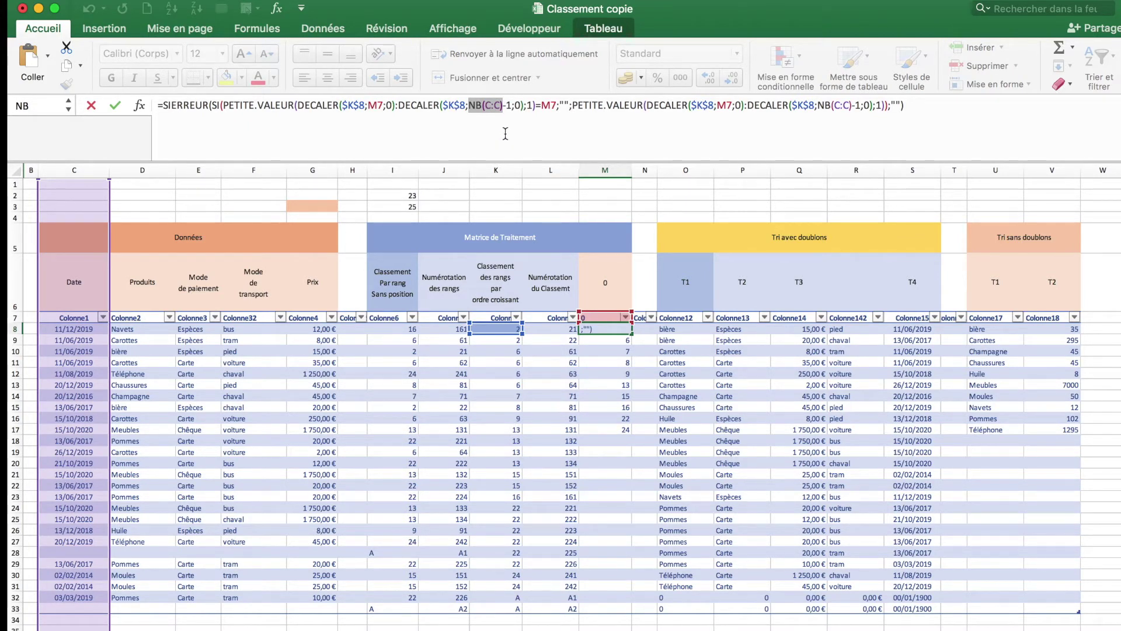
key("BackSpace")
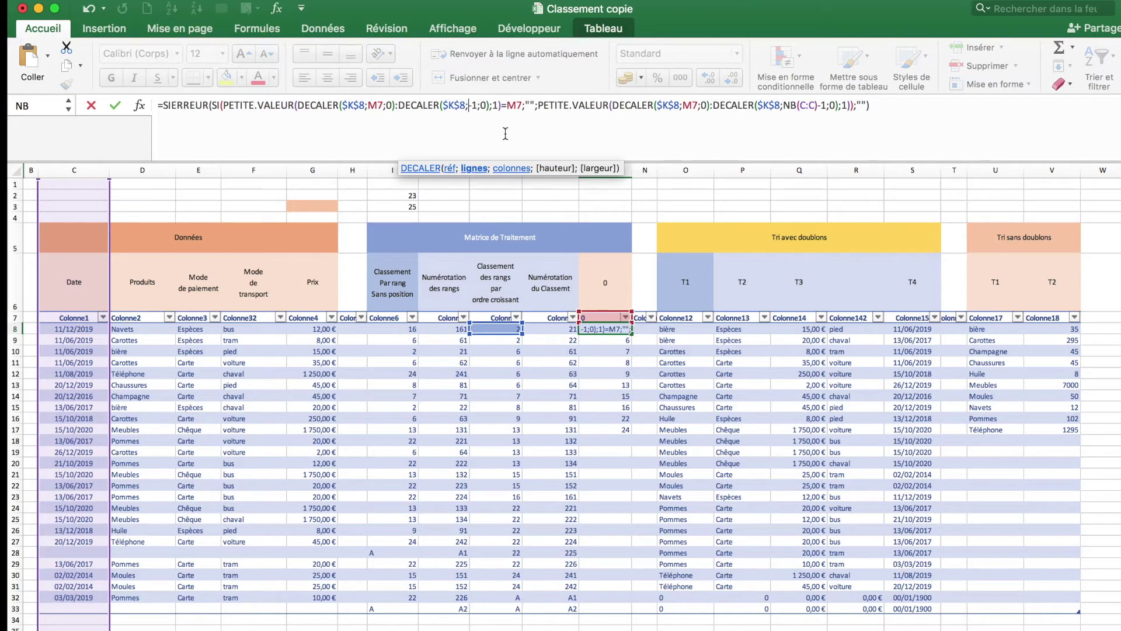
type("LIGNE")
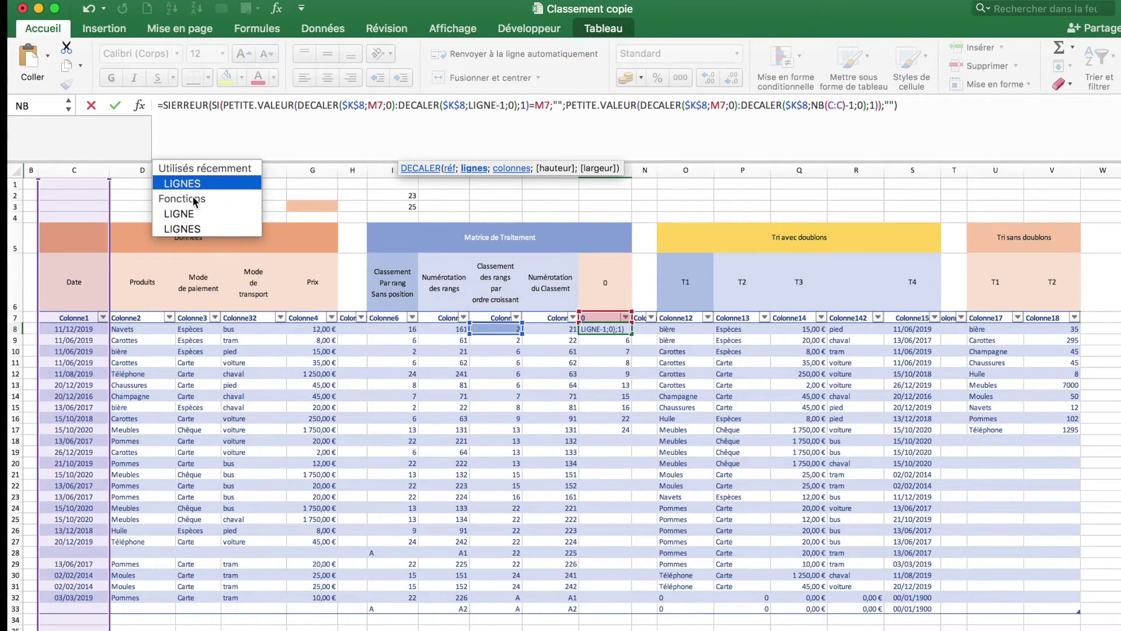
double_click(195, 185)
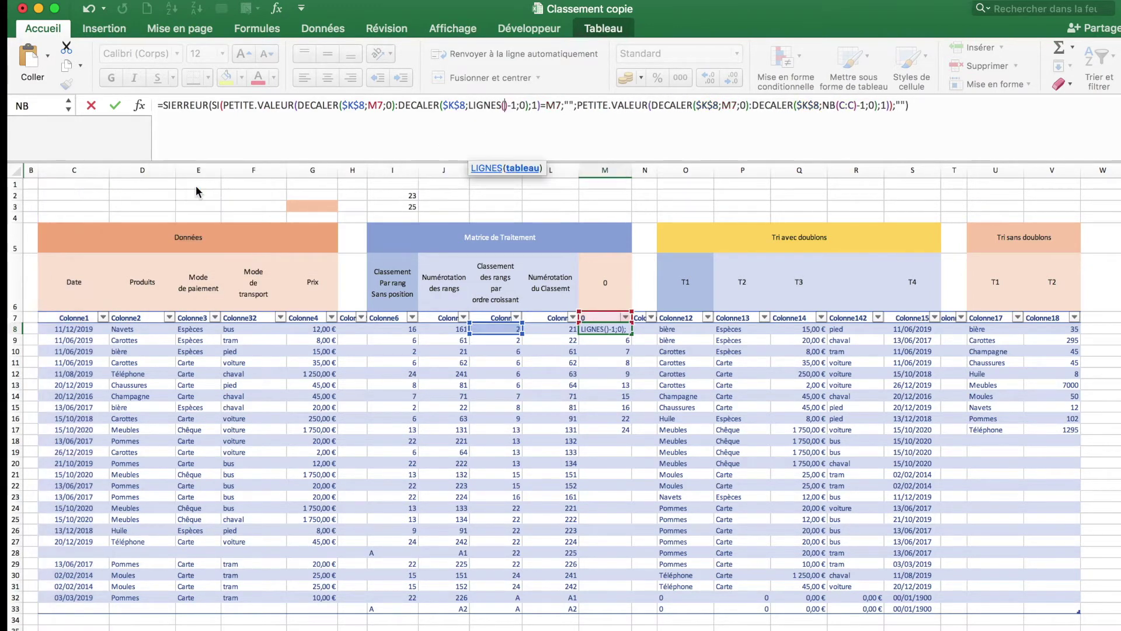
left_click(75, 313)
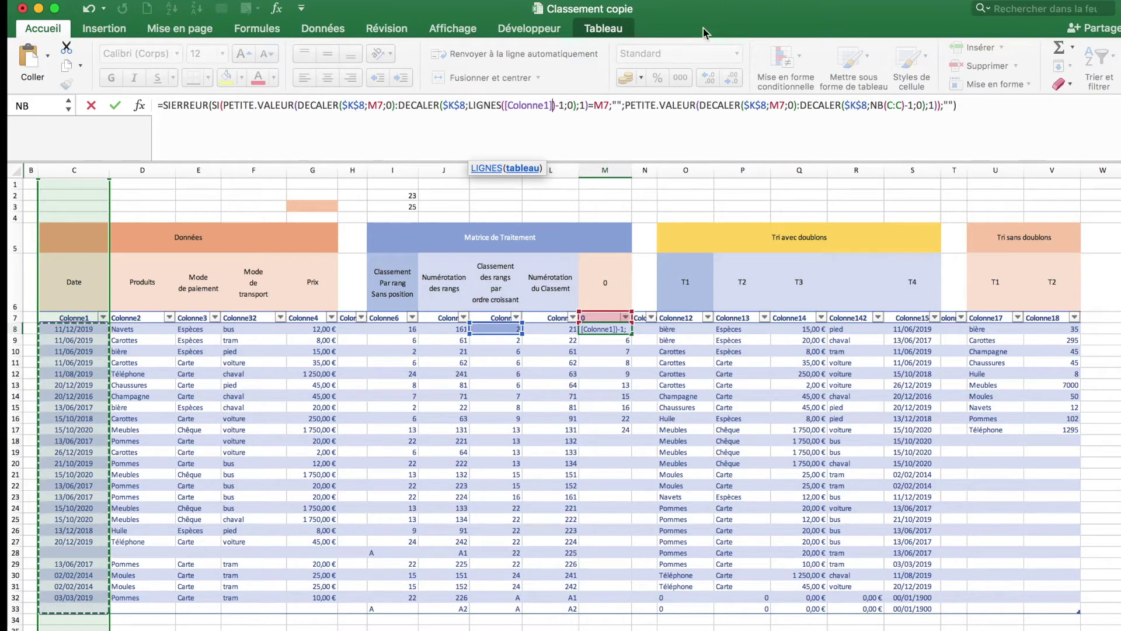
- Copy LIGNES([Colonne1]) over the second NB(C:C) in the M8 formula and try to validate the formula
key("Right")
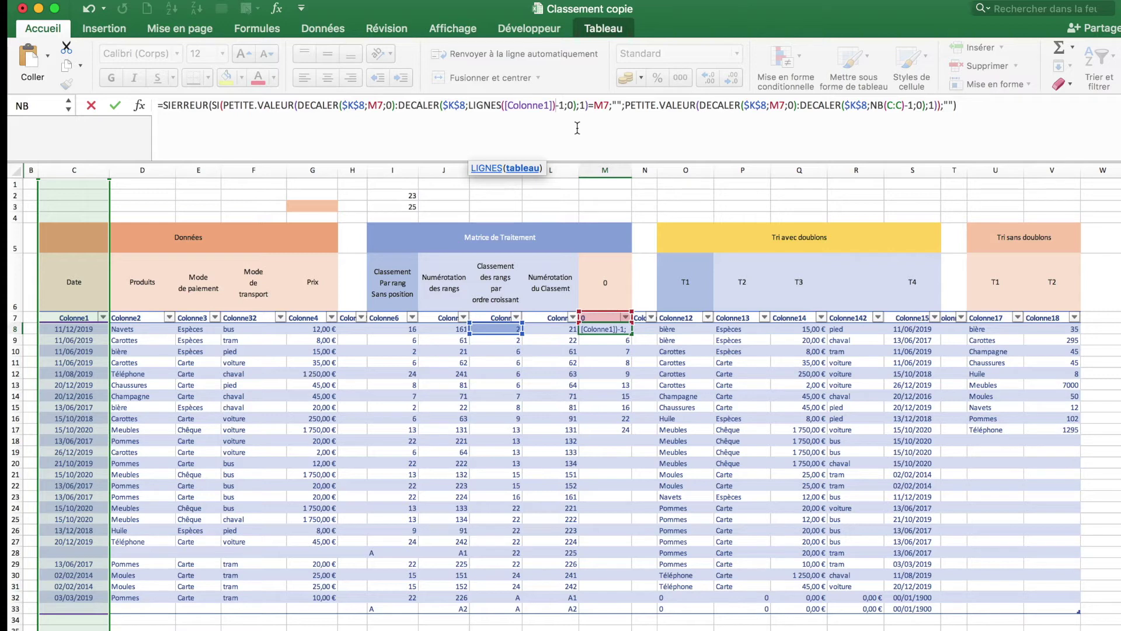
key("shift+Left")
key("shift+Left")
key("shift+Left")
key("shift+Left")
key("shift+Left")
key("shift+Left")
key("shift+Left")
key("shift+Left")
key("shift+Left")
key("shift+Left")
key("shift+Left")
key("shift+Left")
key("shift+Left")
key("shift+Left")
key("shift+Left")
key("shift+Left")
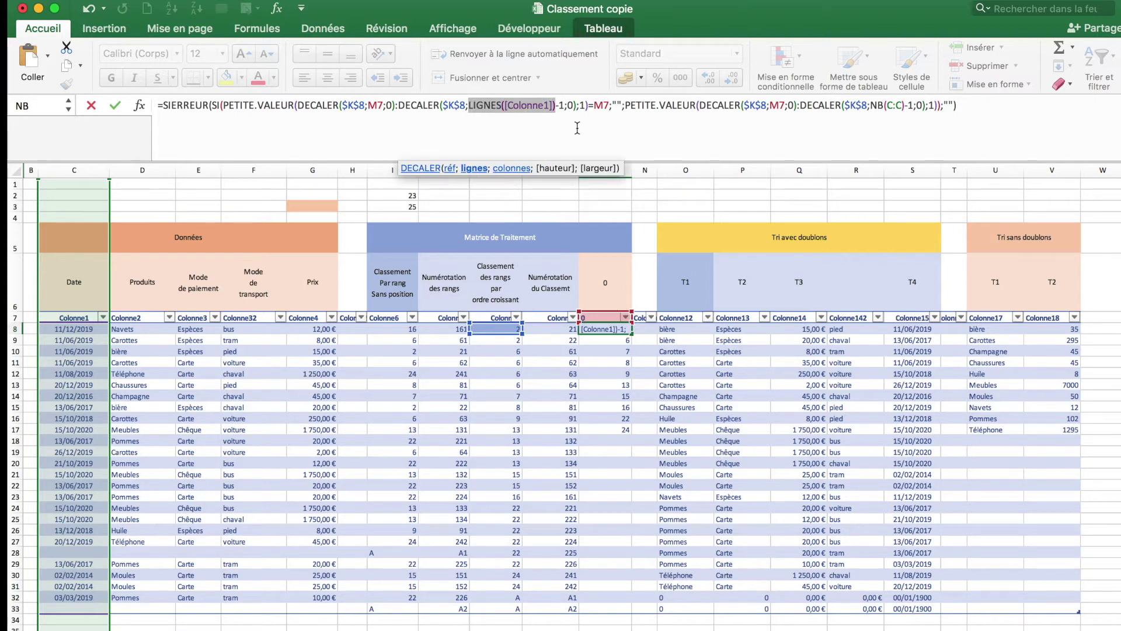
left_click(904, 107)
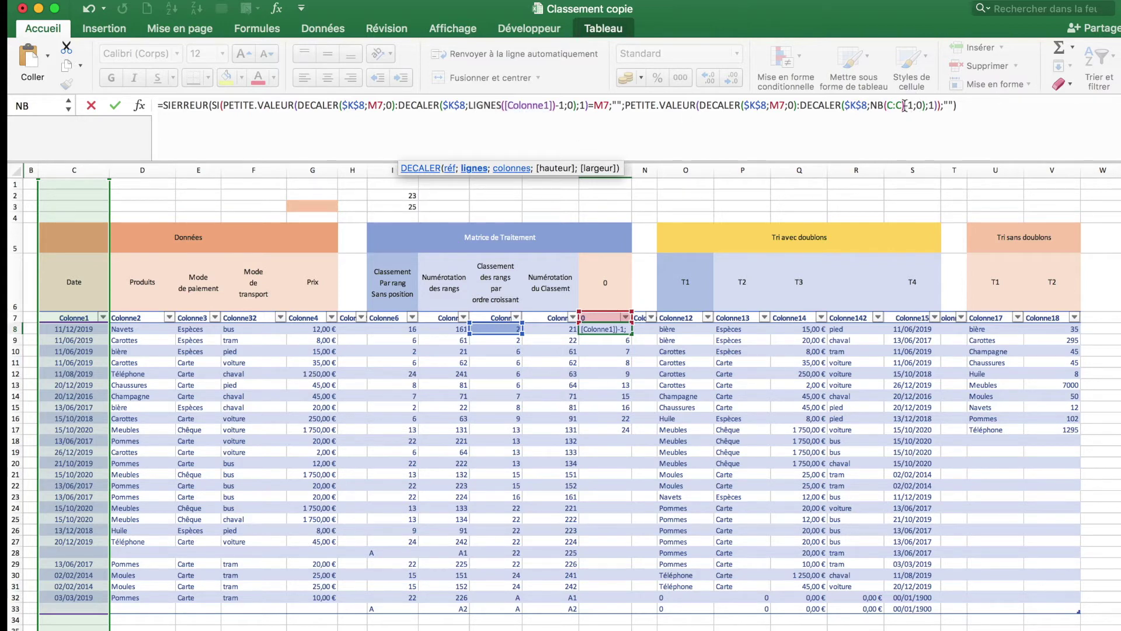
key("BackSpace")
key("BackSpace")
key("BackSpace")
key("BackSpace")
key("BackSpace")
key("BackSpace")
key("BackSpace")
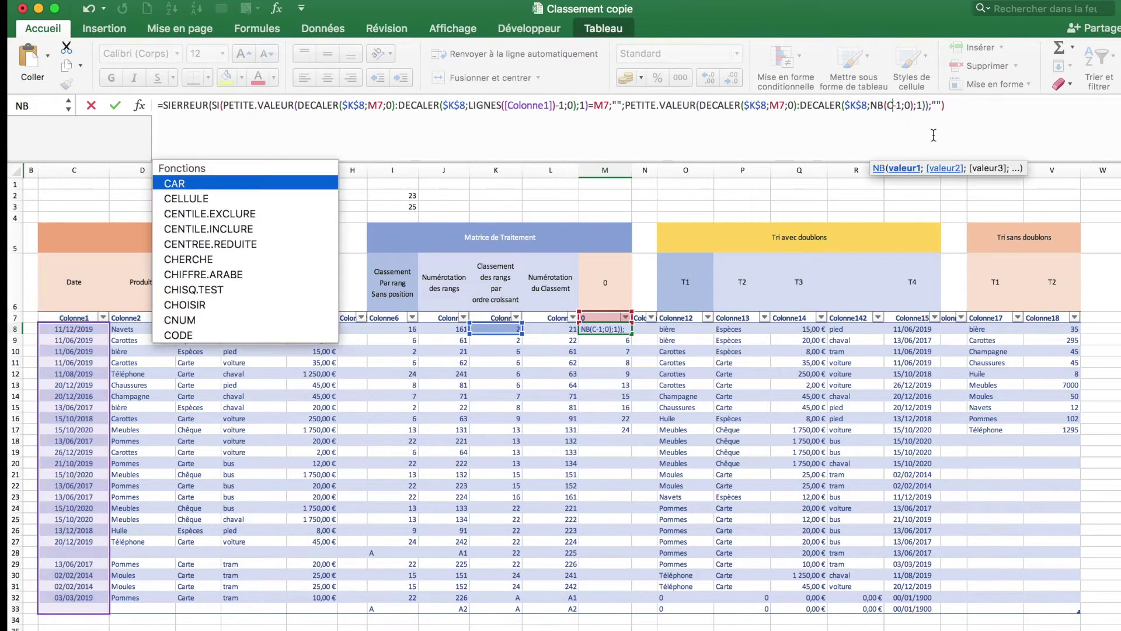
key("BackSpace")
key("BackSpace")
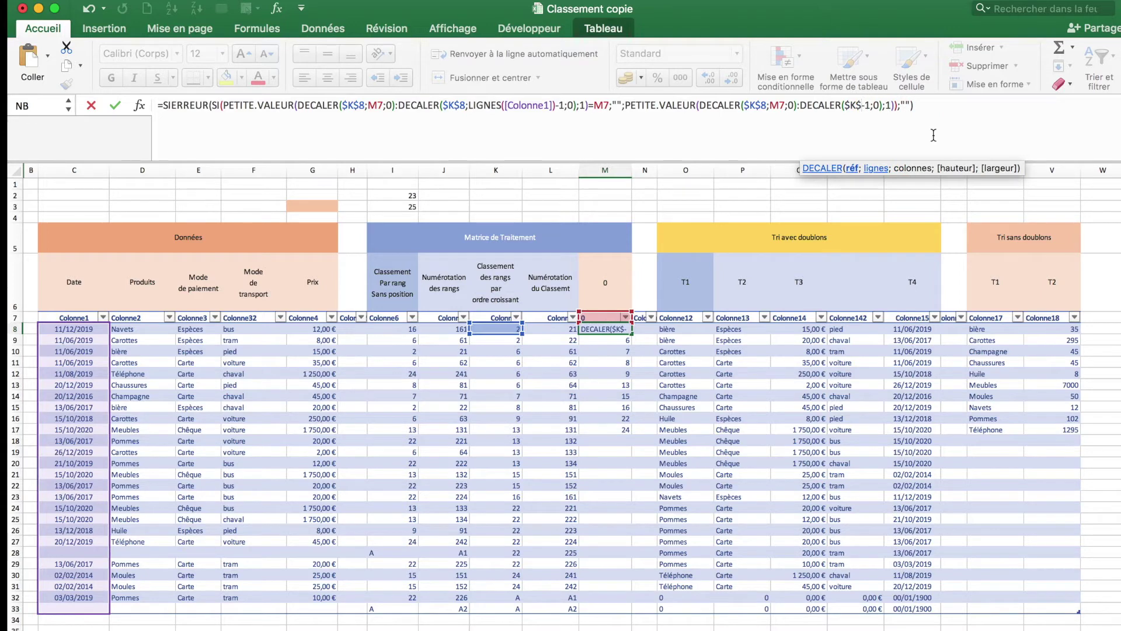
type("LIGNES([Colonne1])")
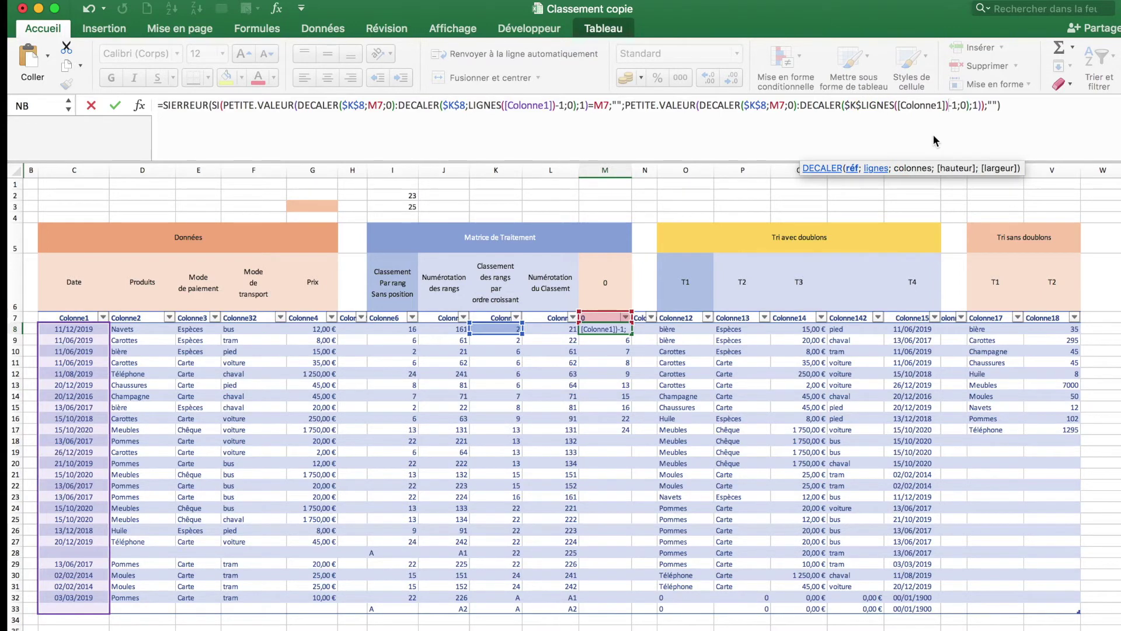
left_click(1026, 107)
key("Return")
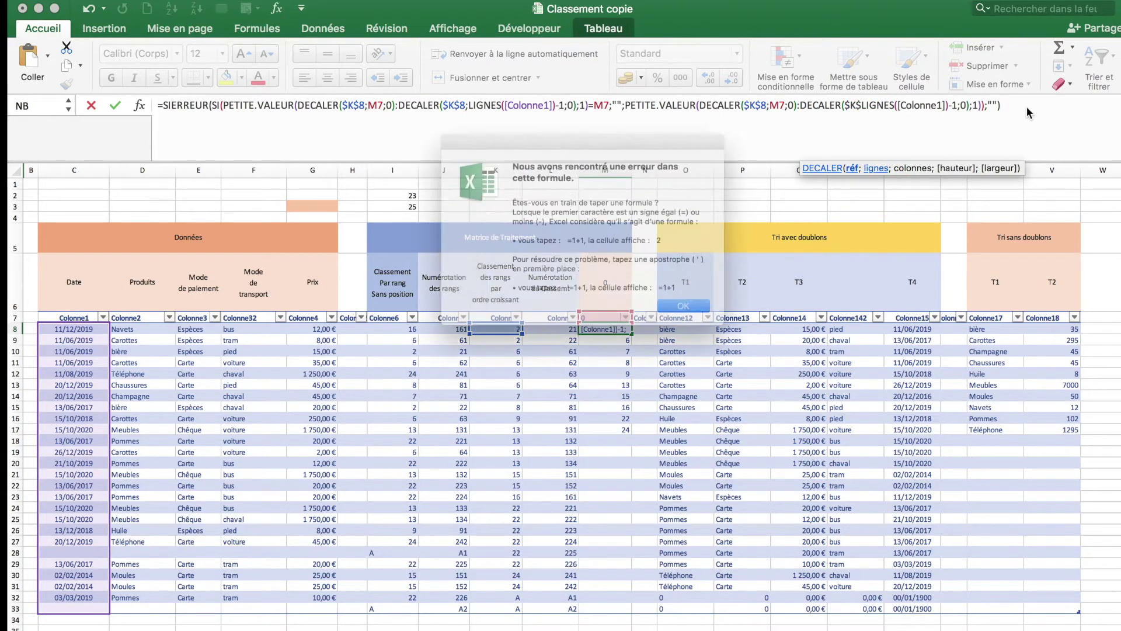
key("Return")
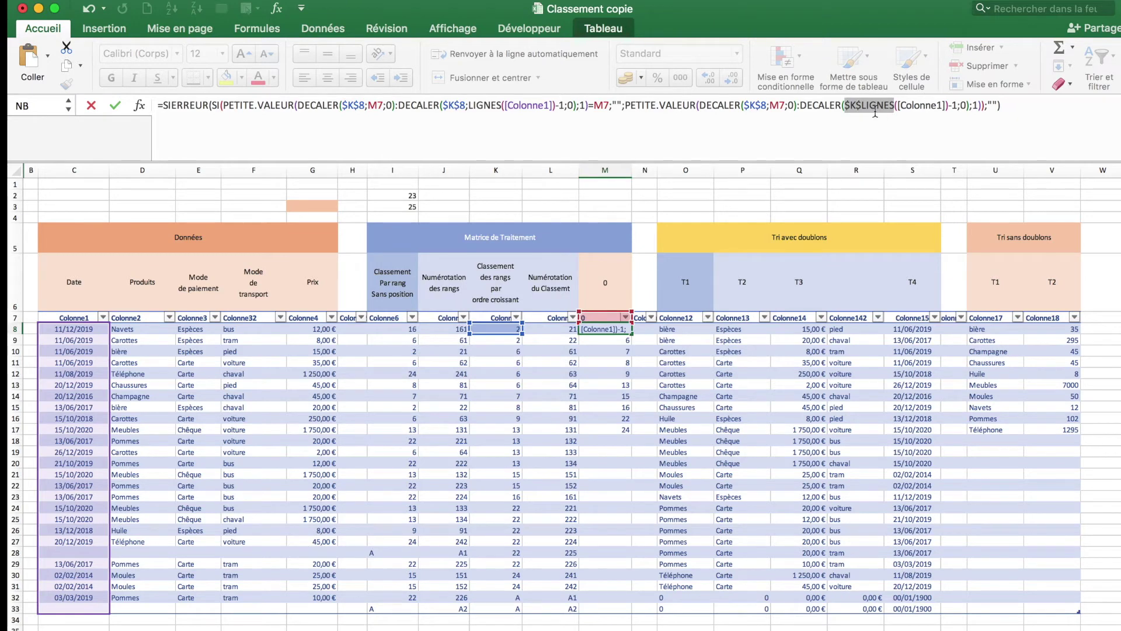
- Correct the last DECALER in the M8 formula to DECALER($K$8;LIGNES([Colonne1])-1;0) and validate the formula
left_click(874, 111)
left_click(862, 109)
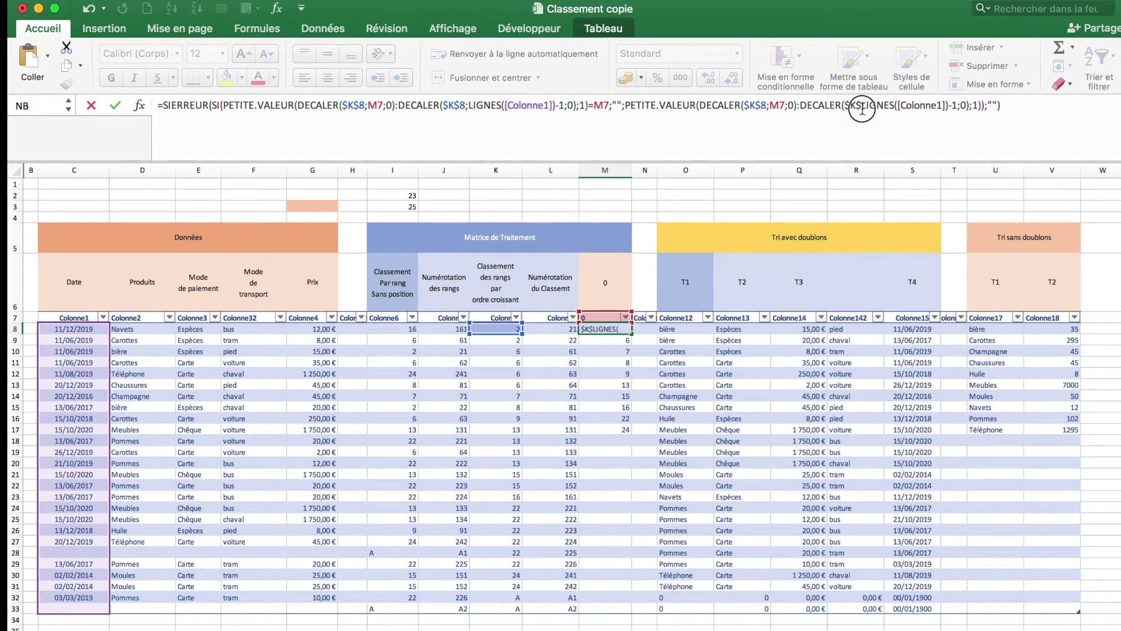
type(";")
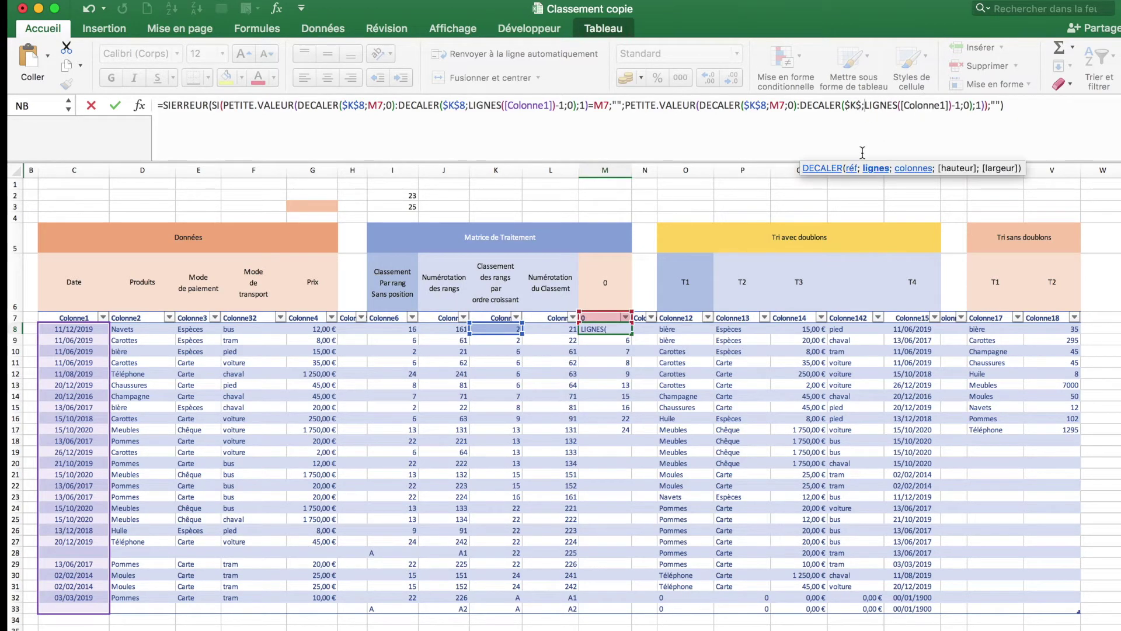
key("Return")
key("Return")
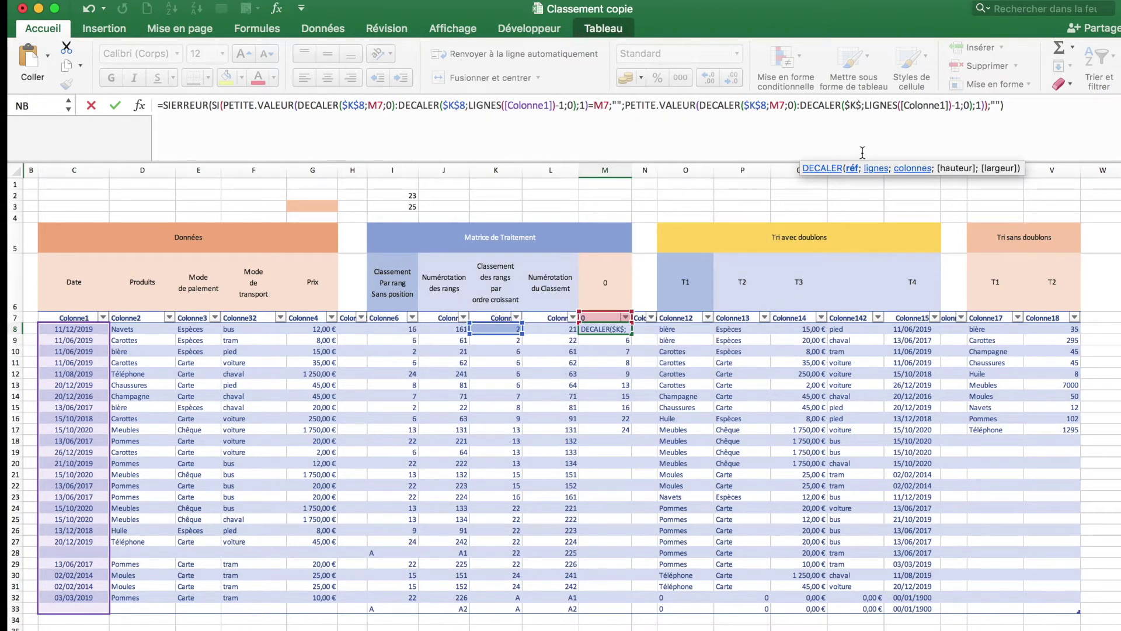
type("8")
key("Return")
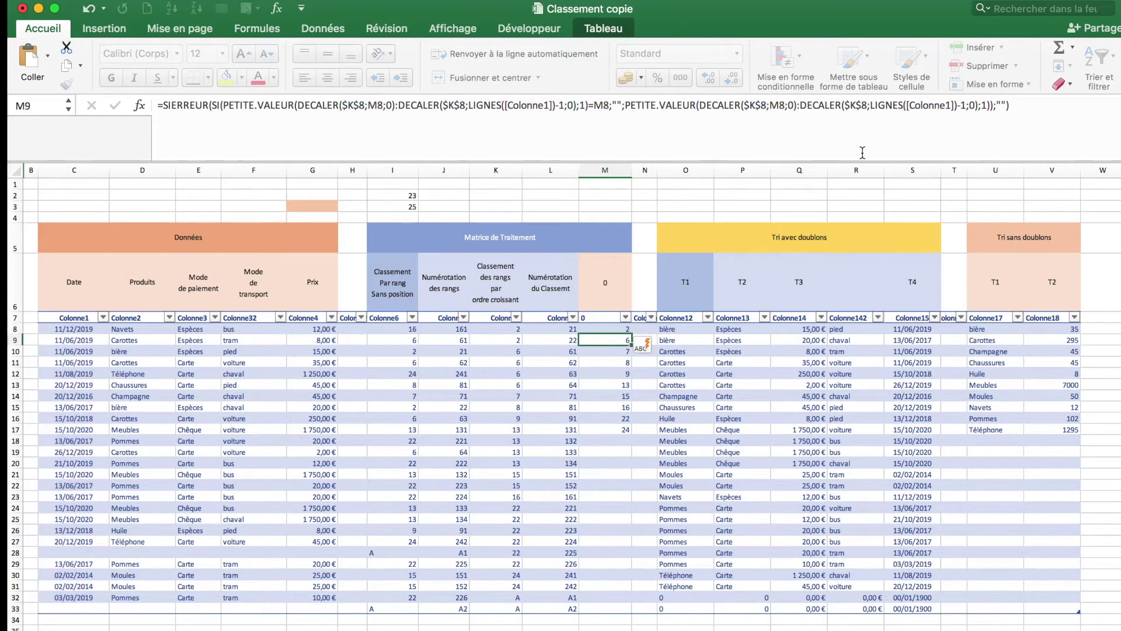
- Review the LIGNES-based formula in the cells of column M from M8 downward
key("Up")
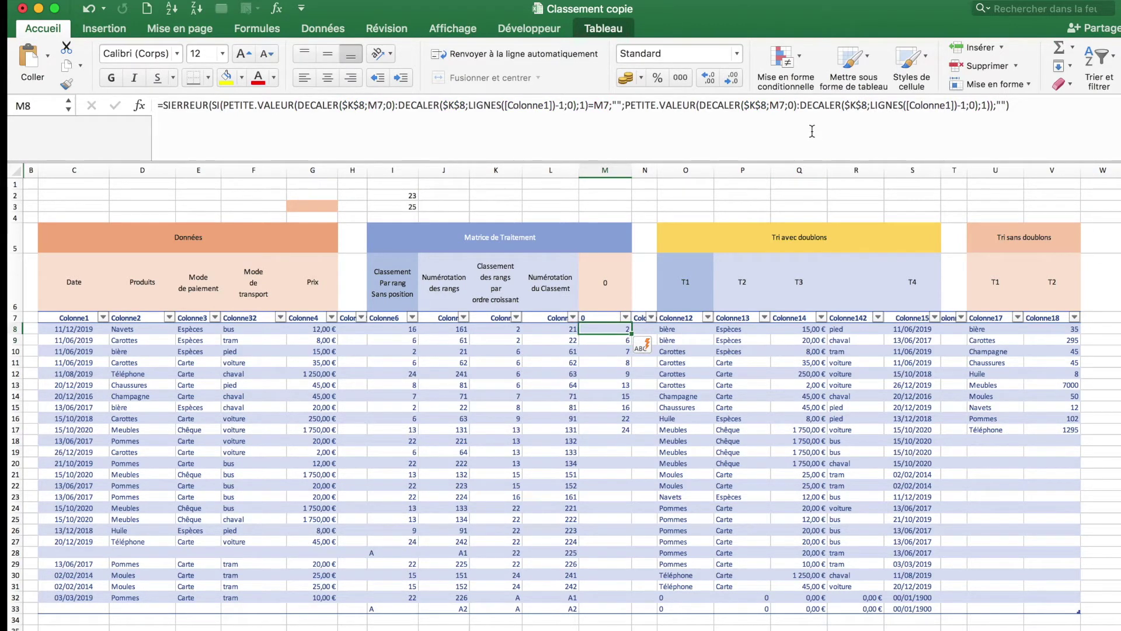
key("Down")
key("Down")
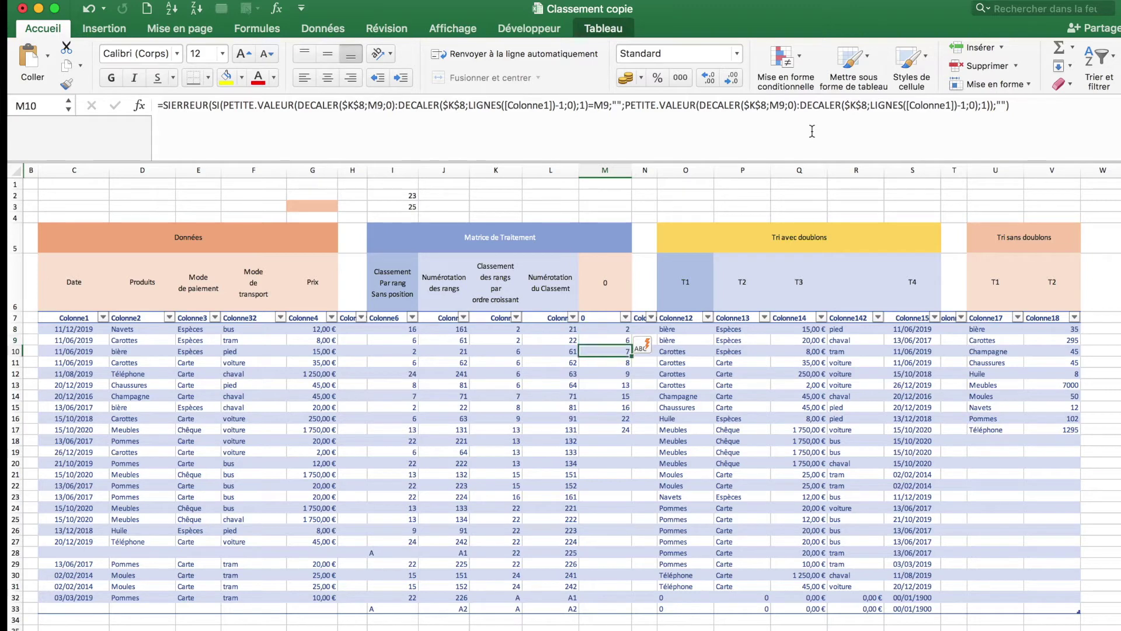
key("Down")
key("Down")
key("Down")
key("Down")
key("Down")
key("Down")
key("Down")
key("Down")
key("Down")
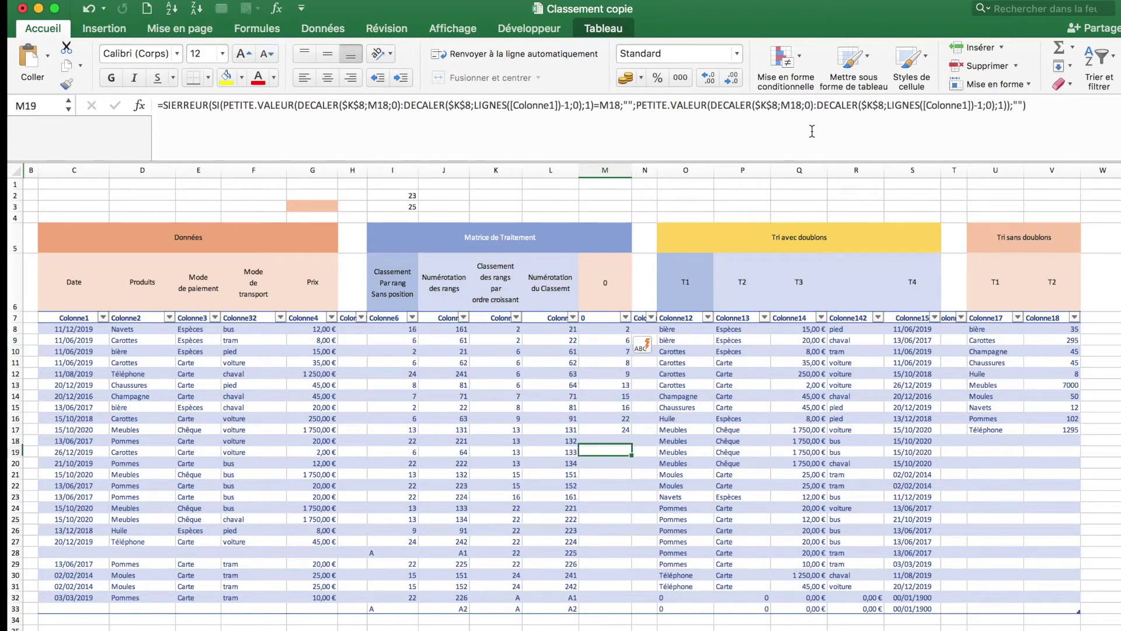
key("Down")
key("Down")
key("Down")
key("Down")
key("Down")
- Fill the M8 formula down the rest of its table column
left_click(628, 330)
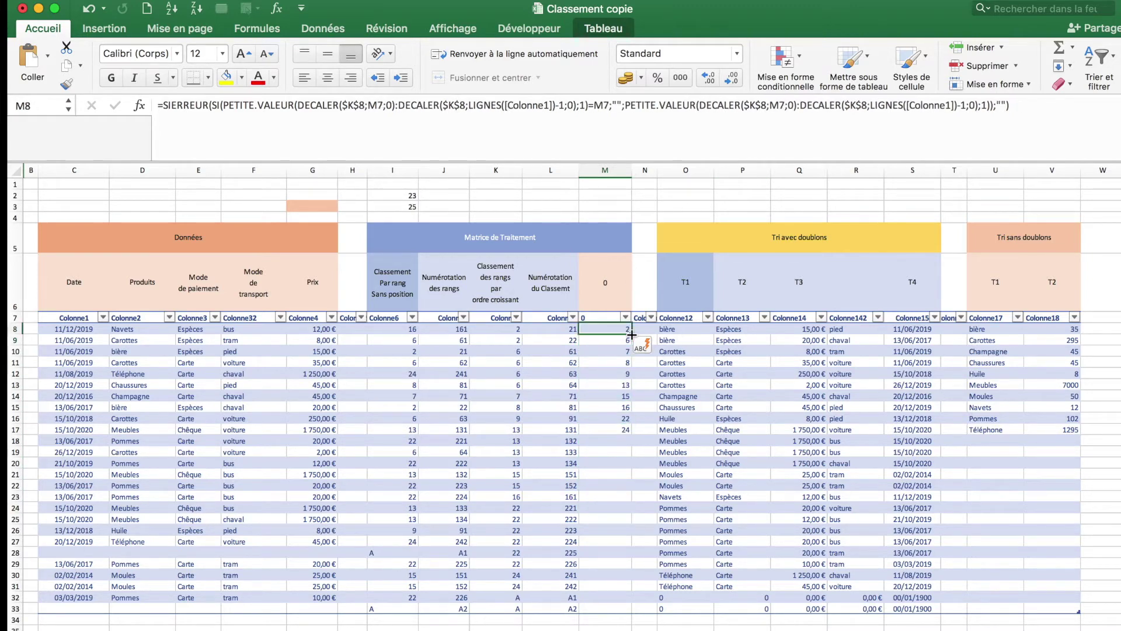
double_click(631, 333)
left_click(585, 360)
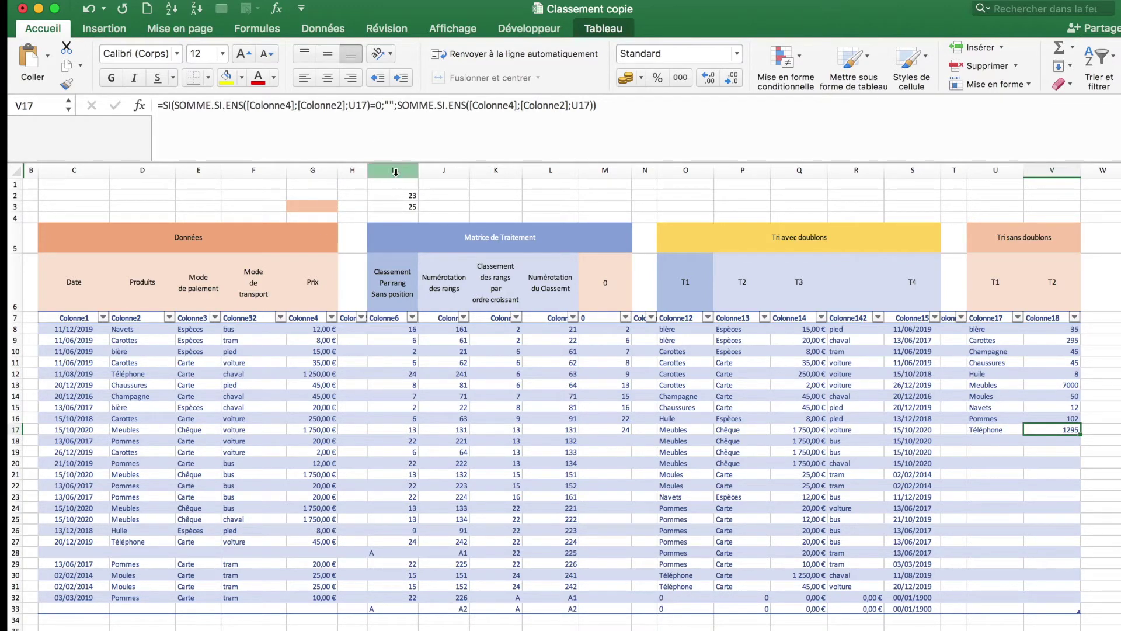
- Clear the test formulas in I2:I3 and right-align the whole of column I
left_click_drag(400, 195, 397, 207)
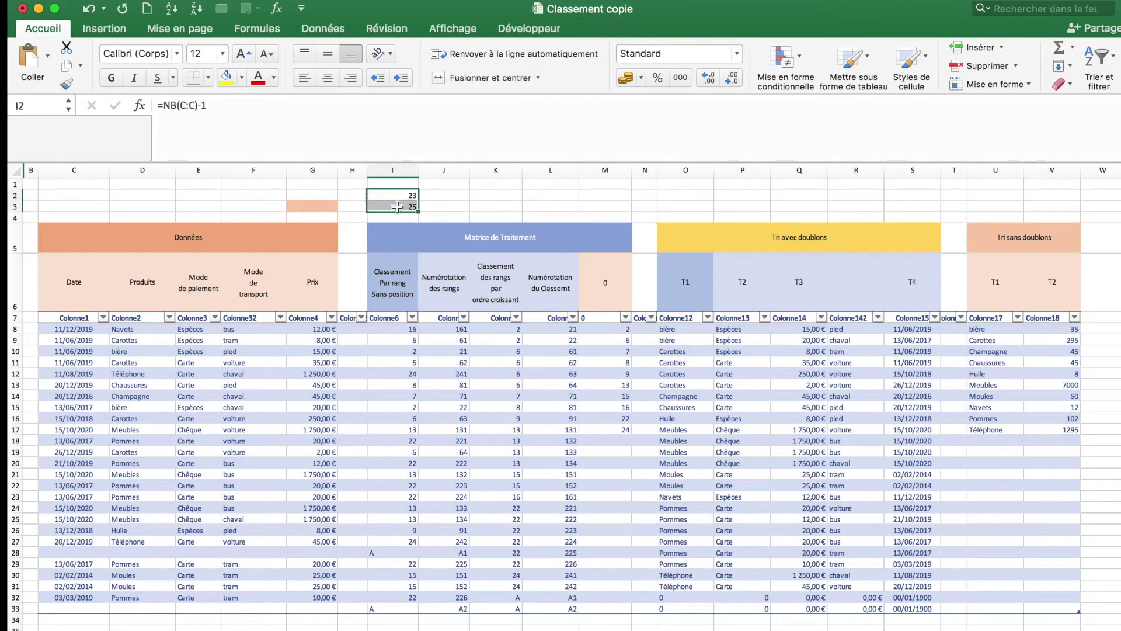
key("Delete")
left_click(392, 171)
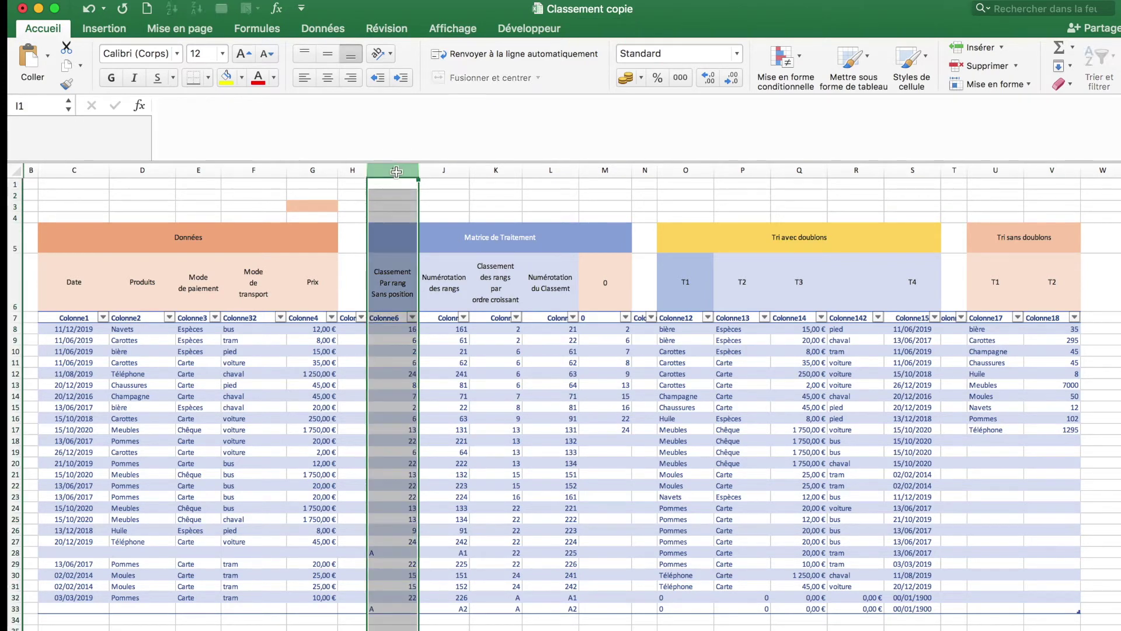
left_click(350, 79)
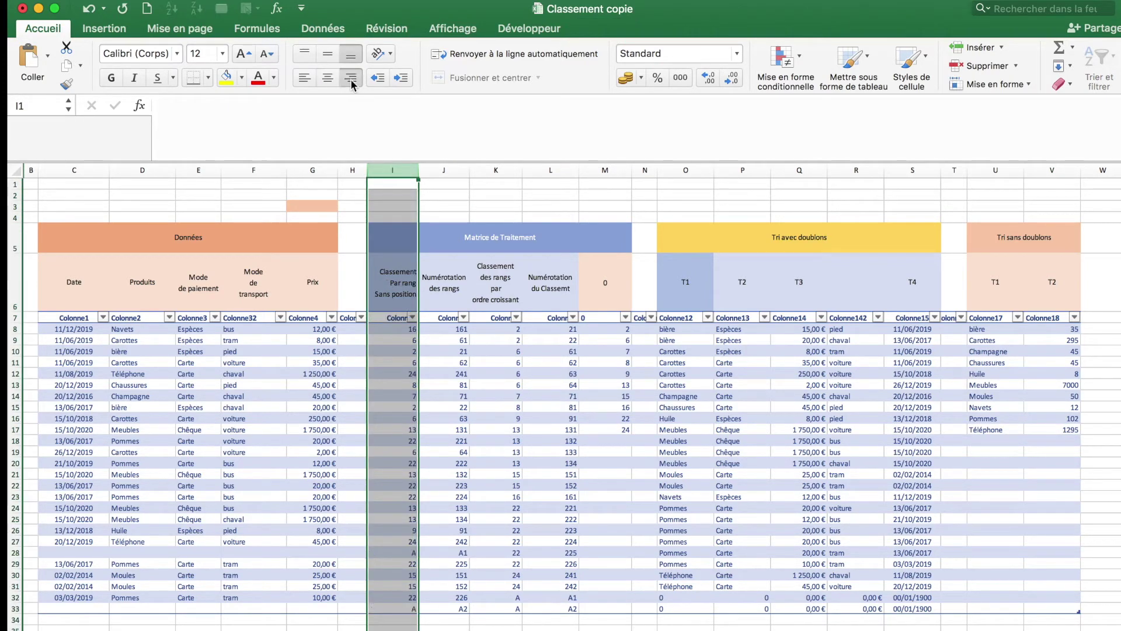
left_click(479, 196)
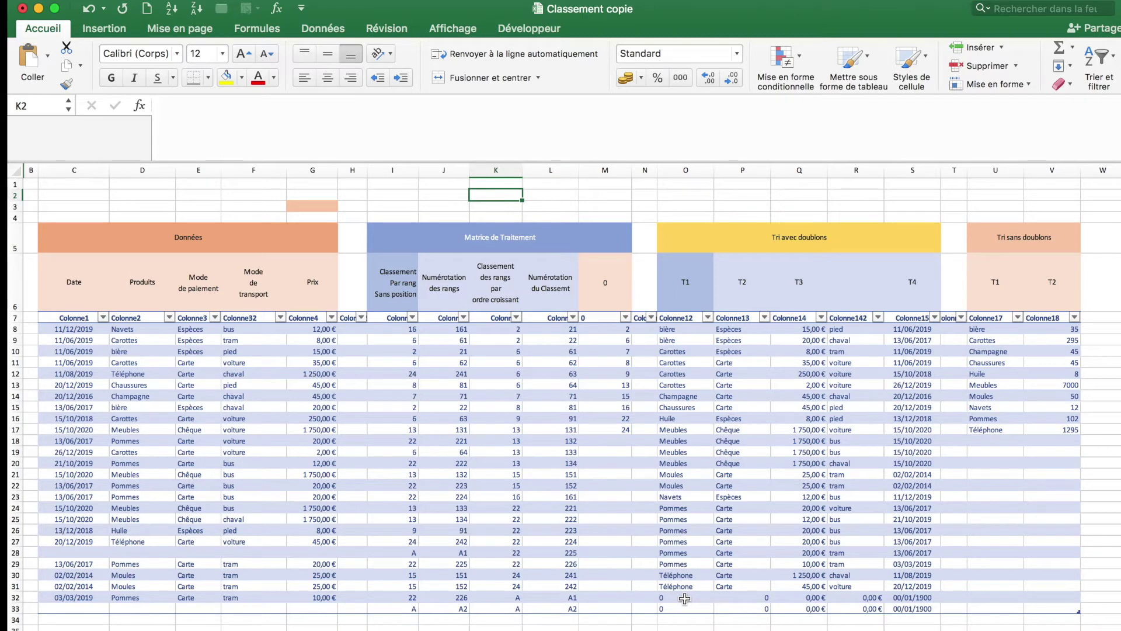
- Set the O8 formula to =SI(INDEX([Colonne2];EQUIV(L8;[Colonne7];0))=0;"";INDEX([Colonne2];EQUIV(L8;[Colonne7];0))) so that zeros in the T1 column are blank
left_click(682, 329)
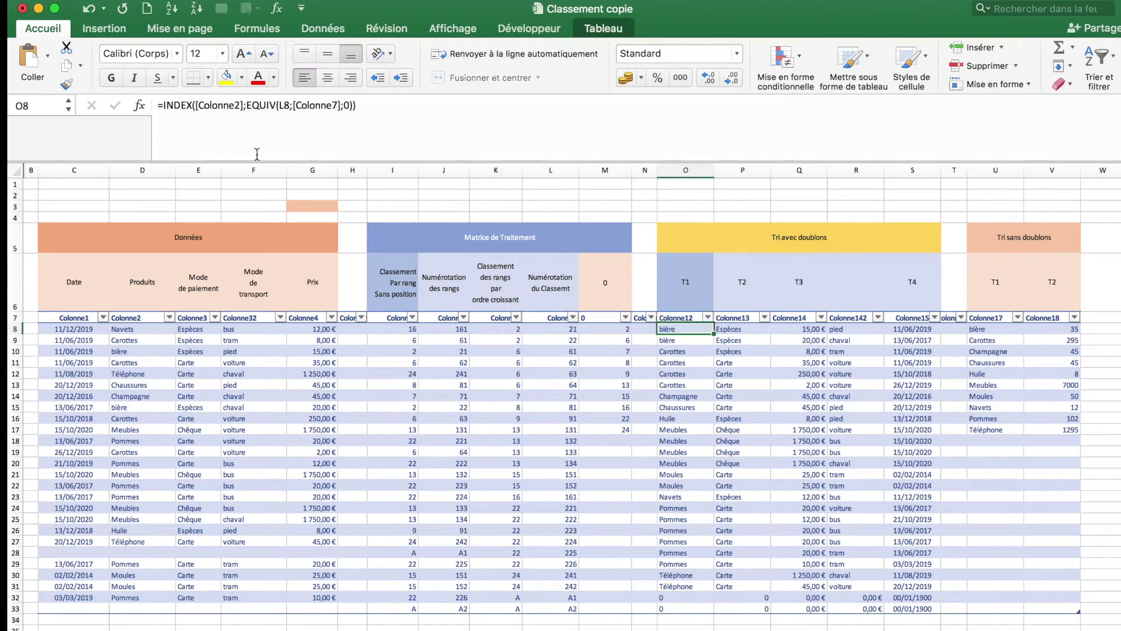
left_click(485, 119)
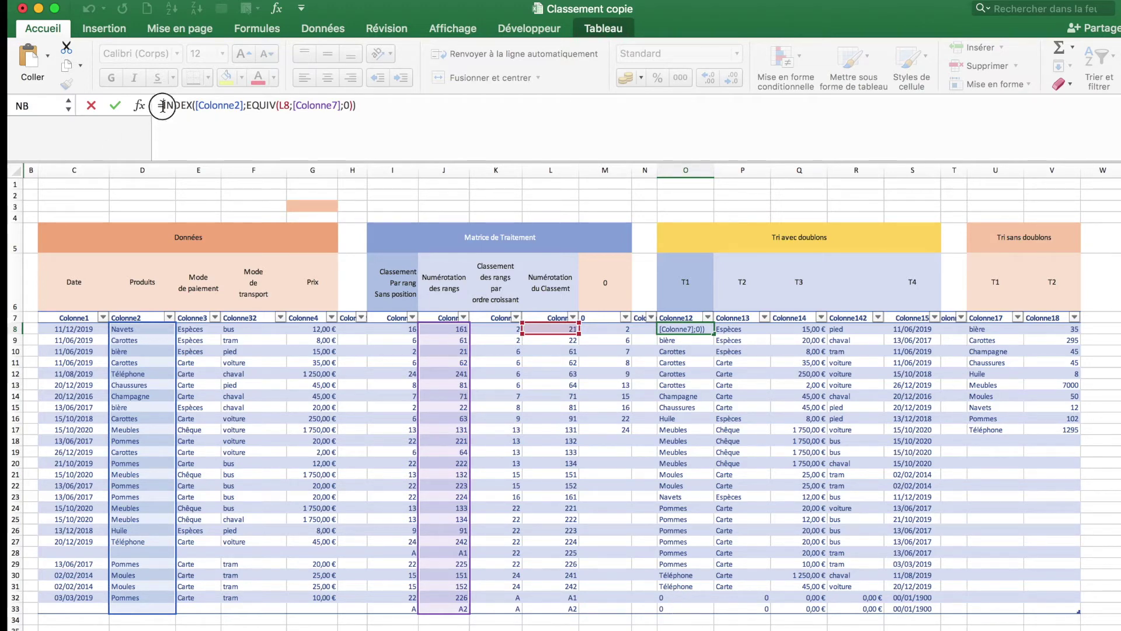
left_click_drag(162, 105, 426, 120)
key("super+c")
key("BackSpace")
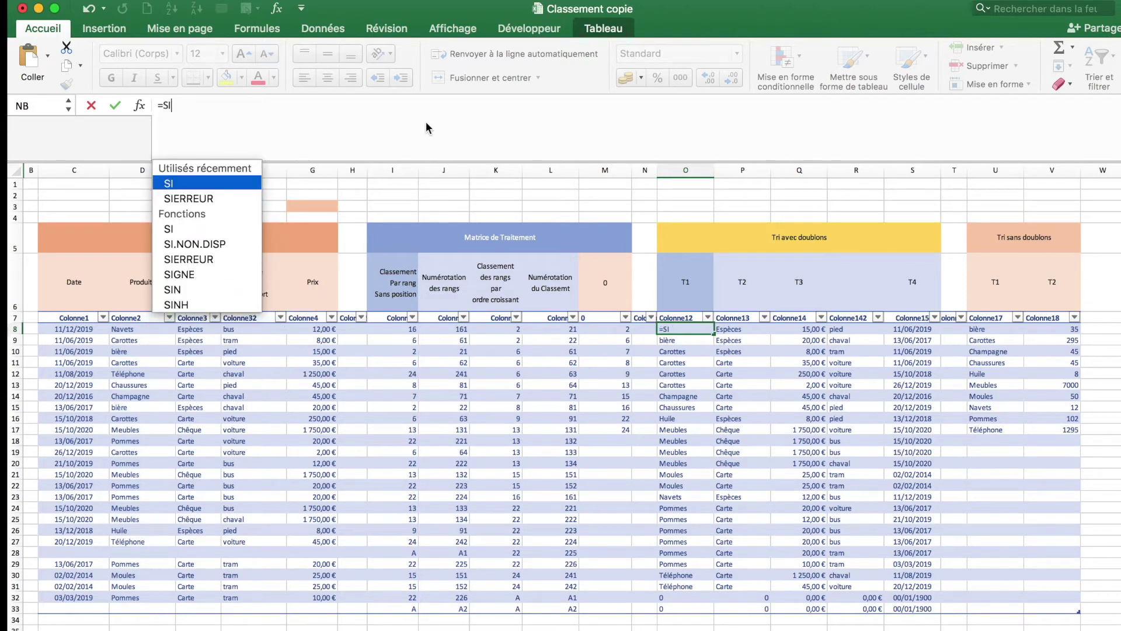
type("(")
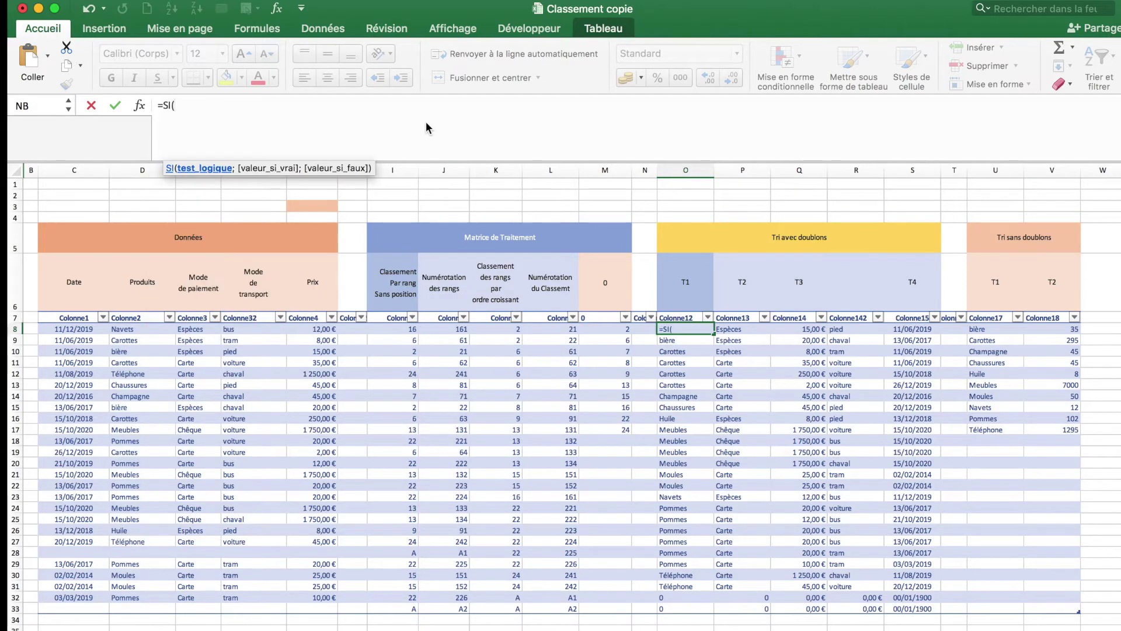
key("super+v")
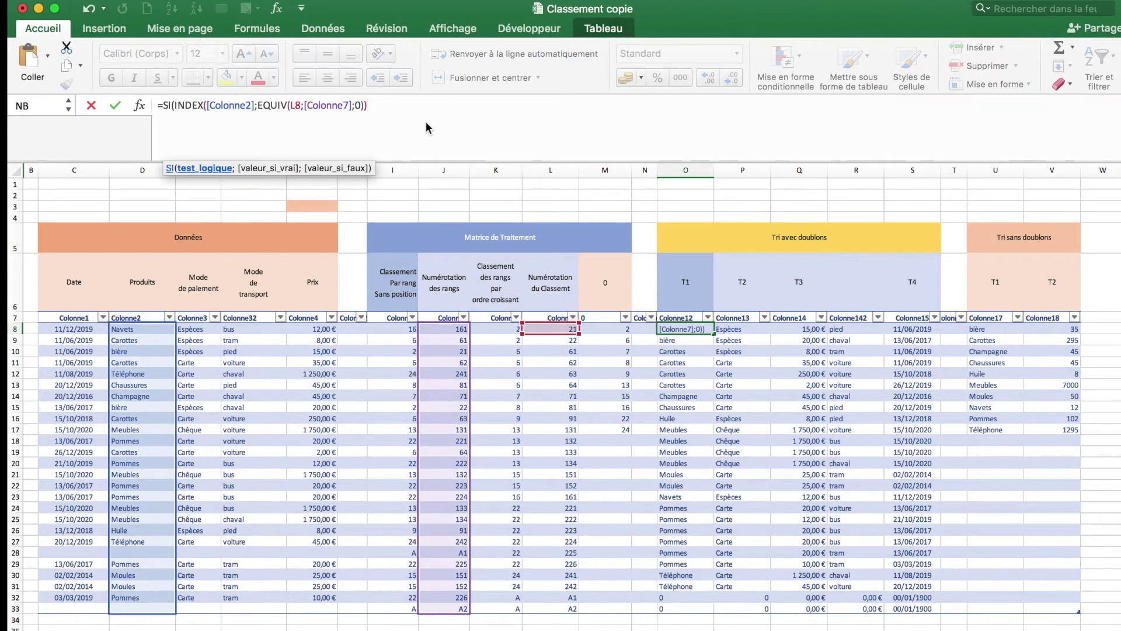
type("=0;\"\"")
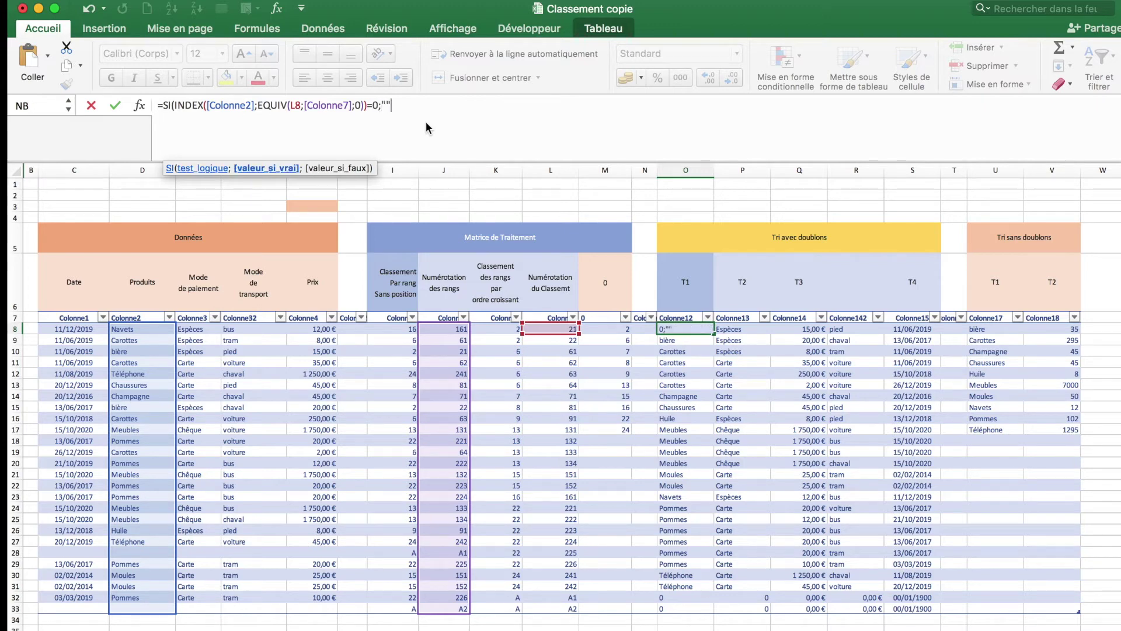
type(";")
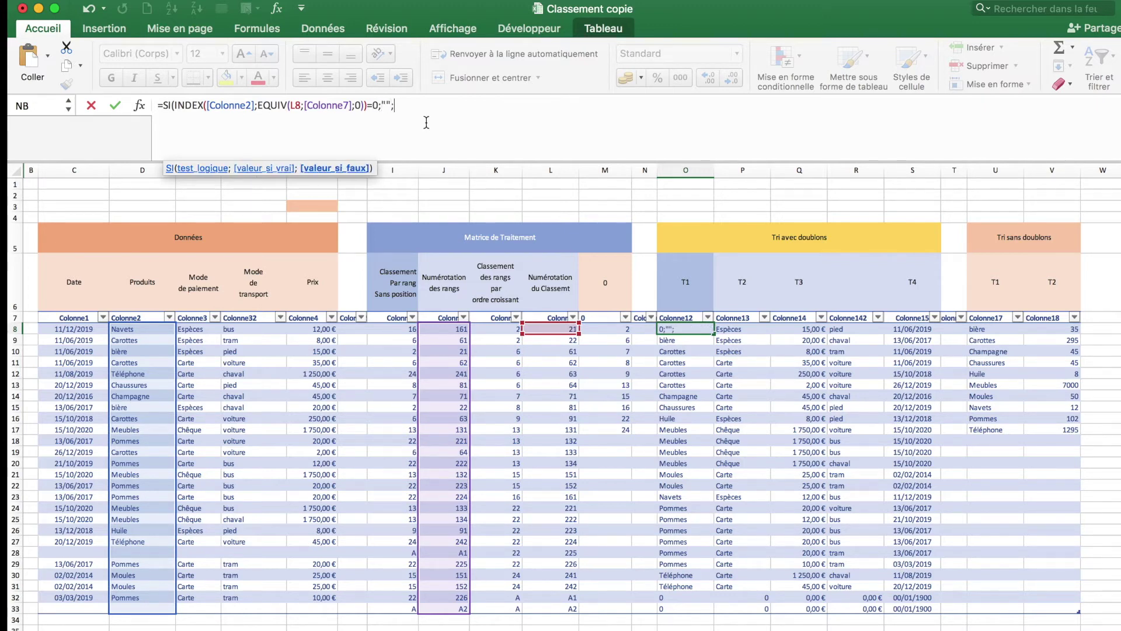
key("super+v")
type(")")
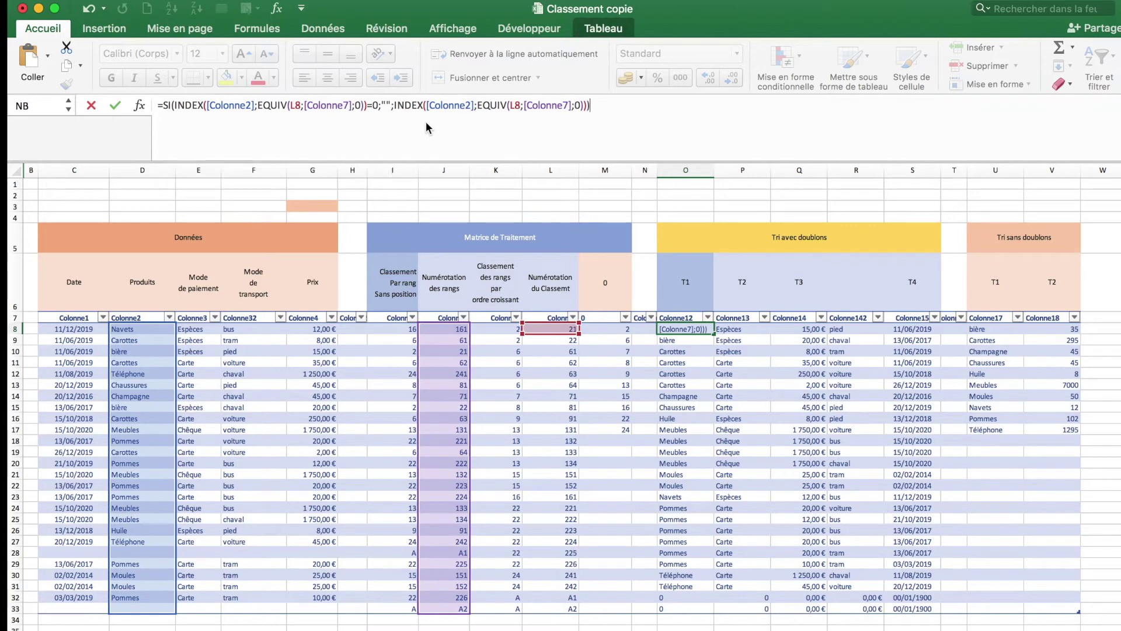
key("Return")
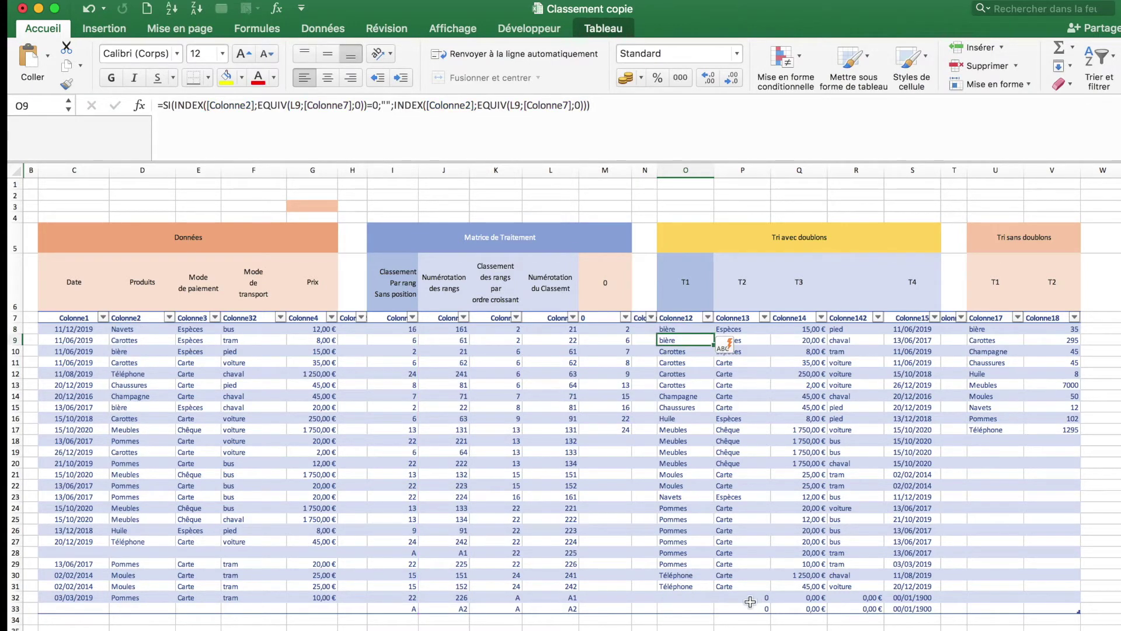
- Set the P8 formula to =SI(INDEX([Colonne3];EQUIV(L8;[Colonne7];0))=0;"";INDEX([Colonne3];EQUIV(L8;[Colonne7];0))) to blank zeros in the T2 column
left_click(747, 329)
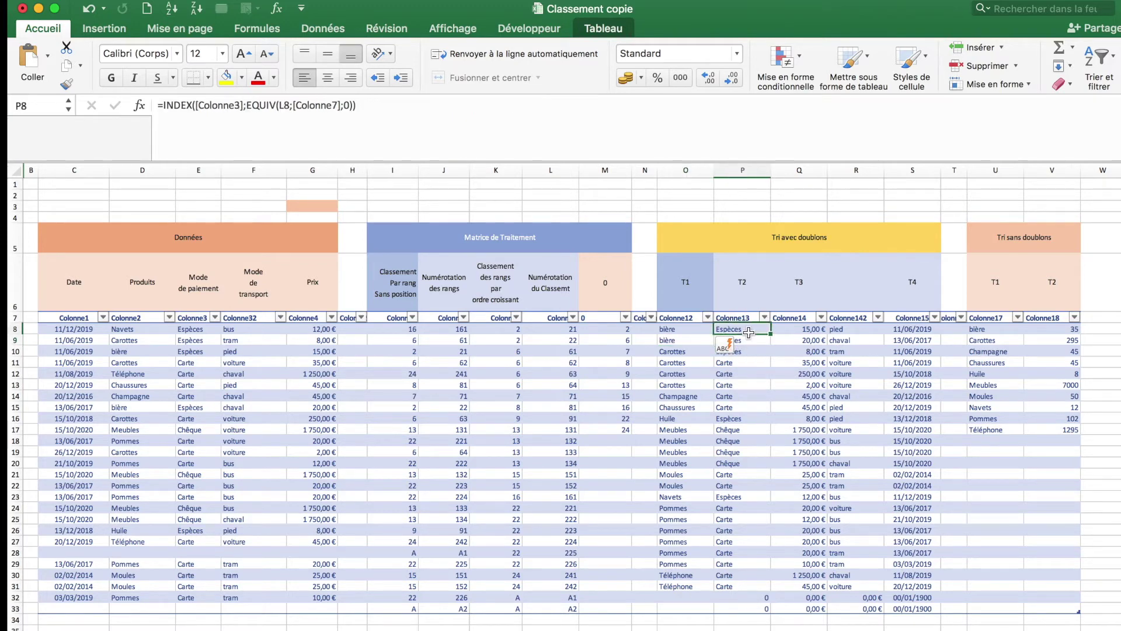
left_click_drag(162, 105, 390, 106)
key("cmd+c")
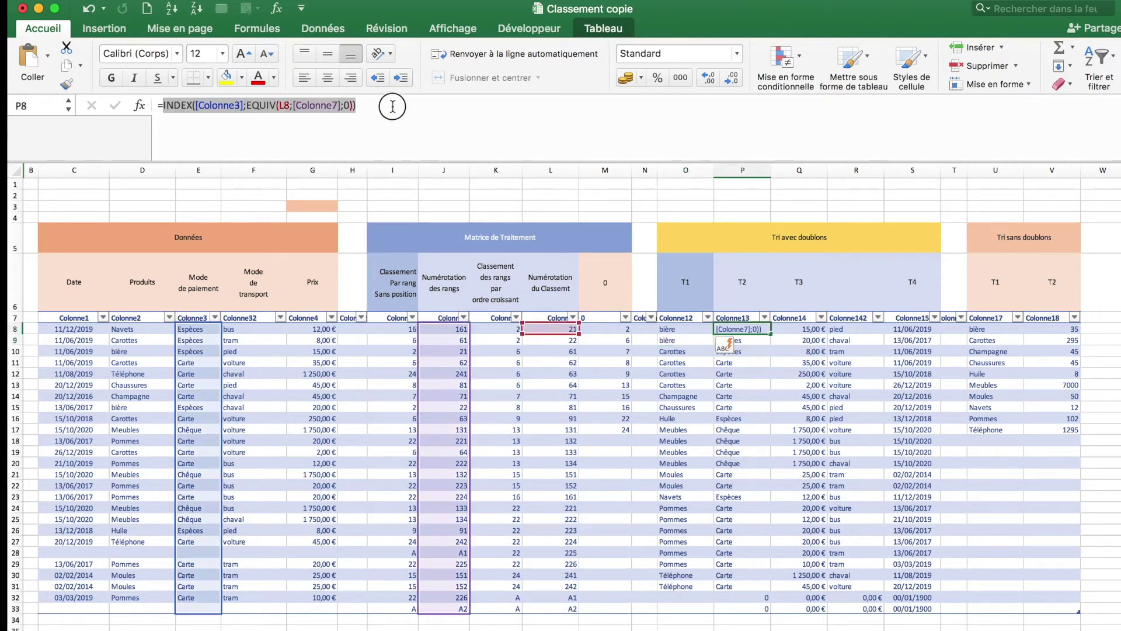
key("BackSpace")
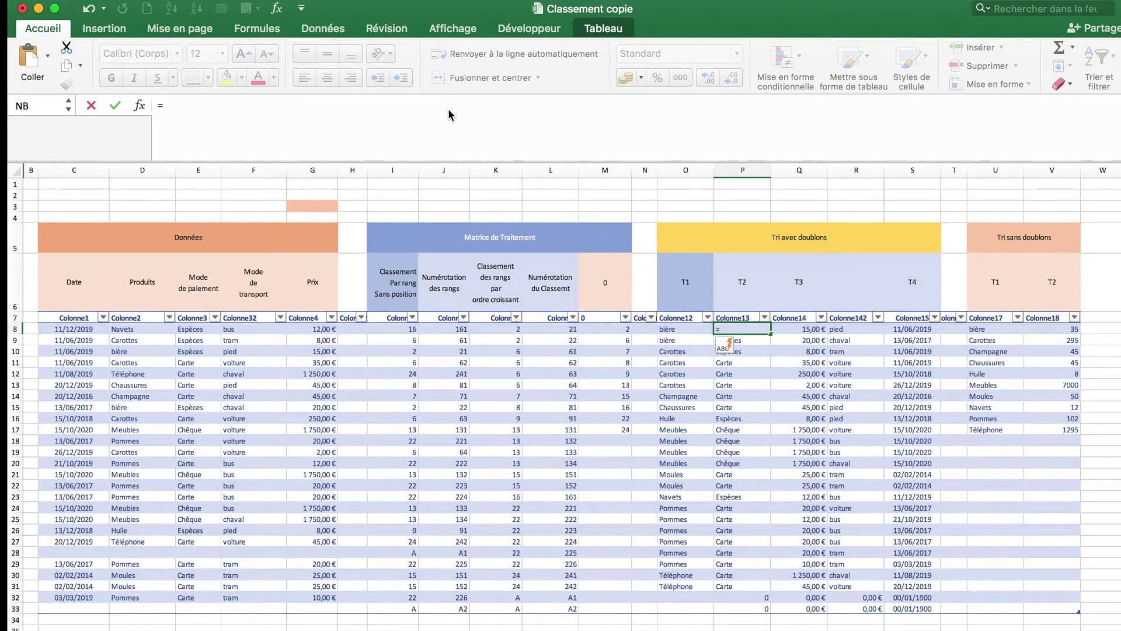
type("SI(")
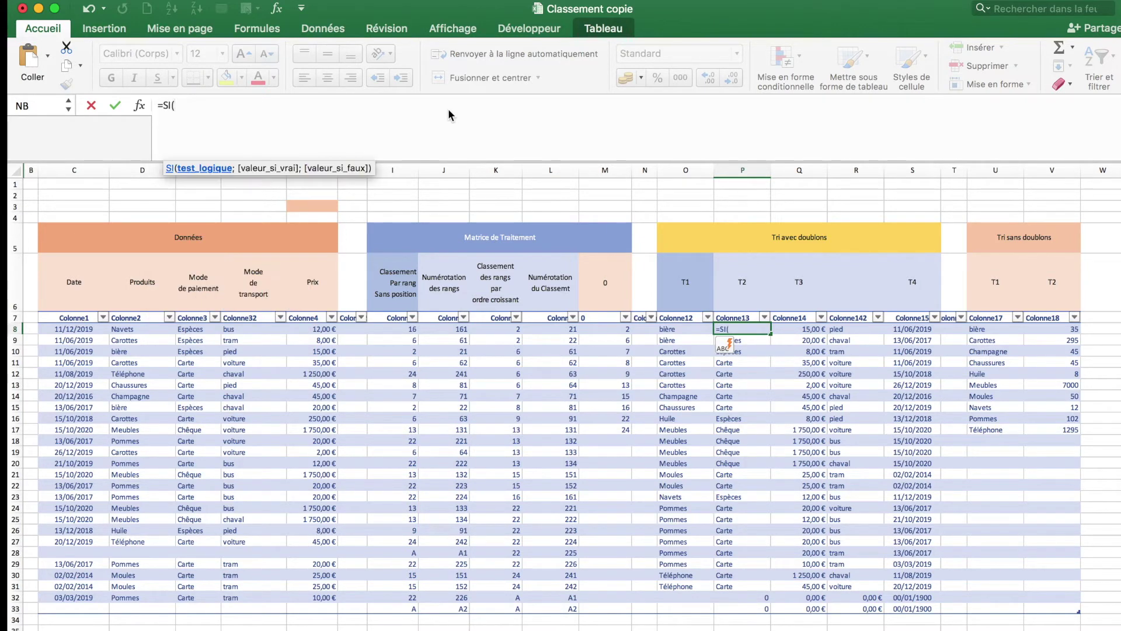
key("cmd+v")
type("=0;")
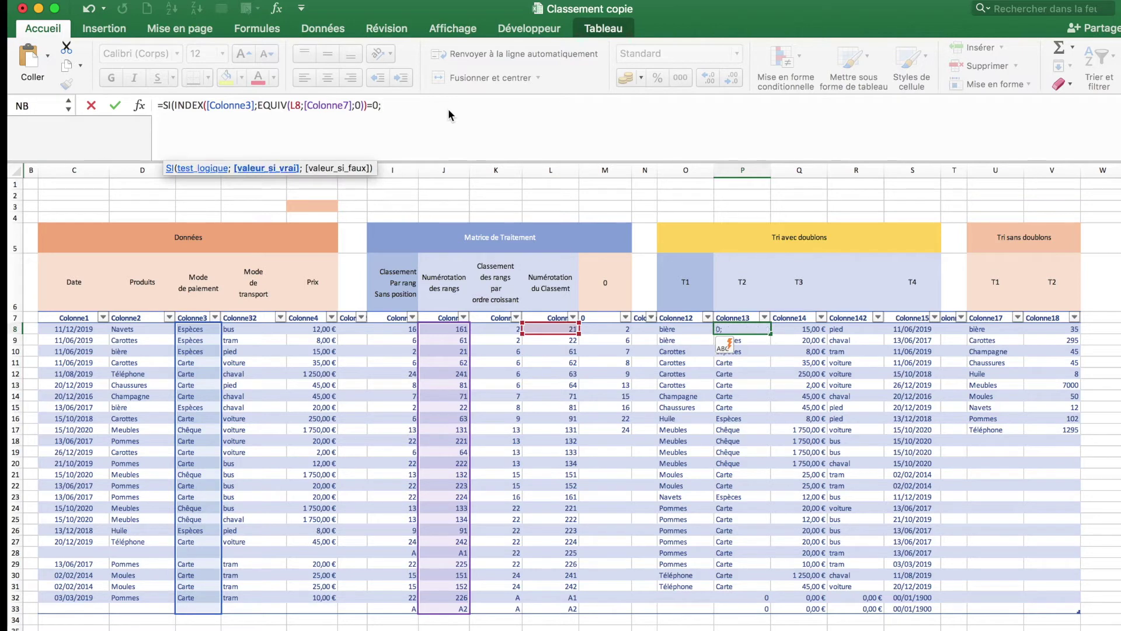
type("\"\";")
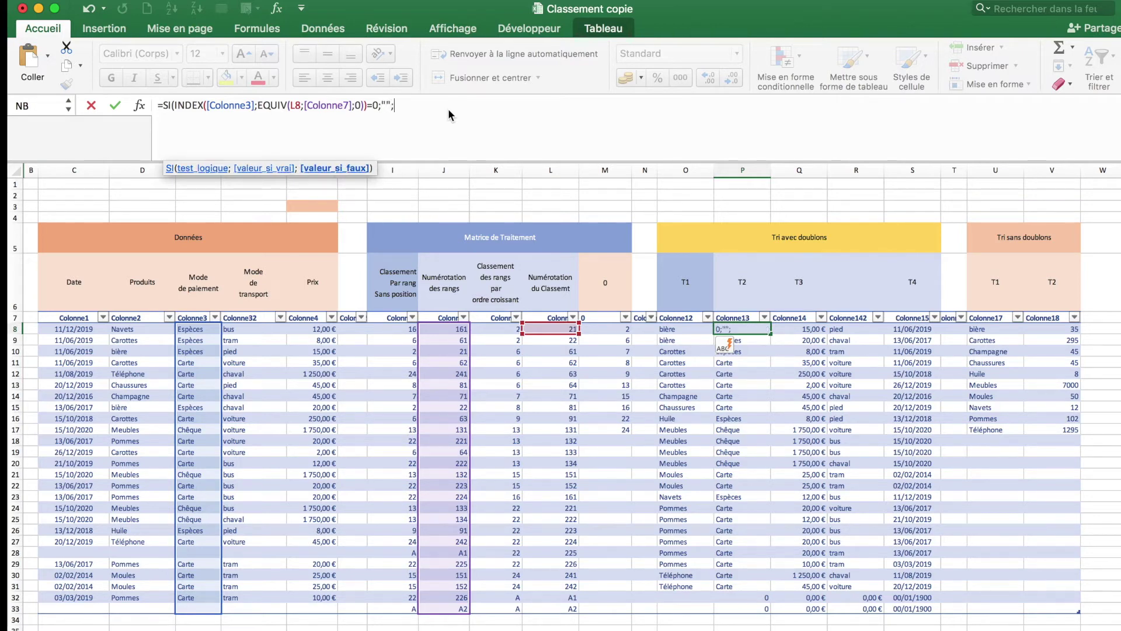
key("cmd+v")
type(")")
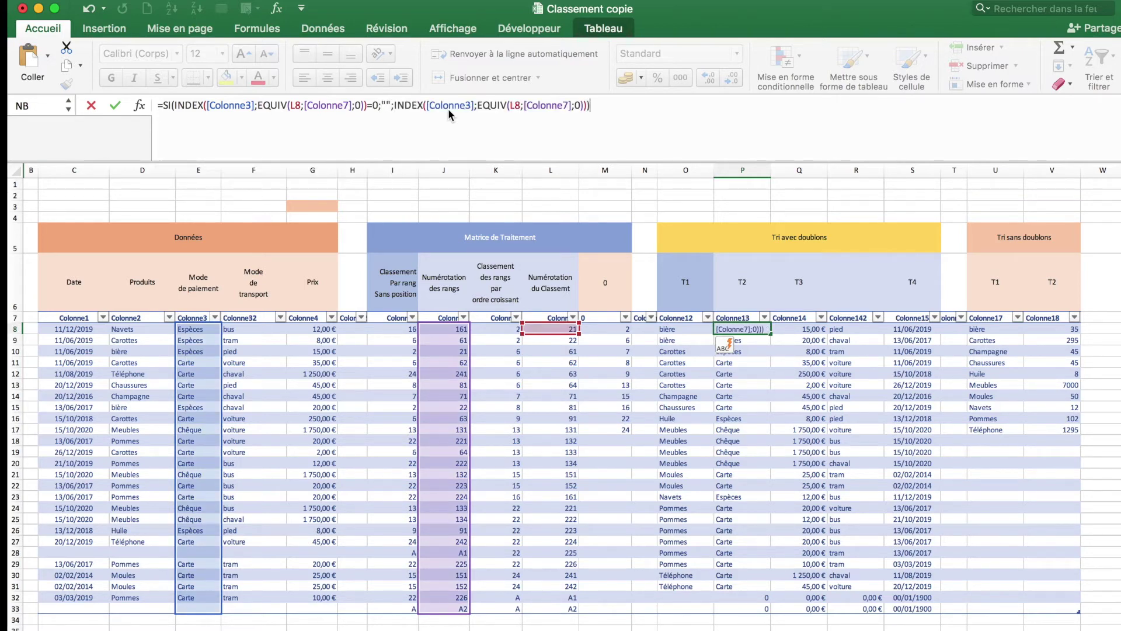
key("Return")
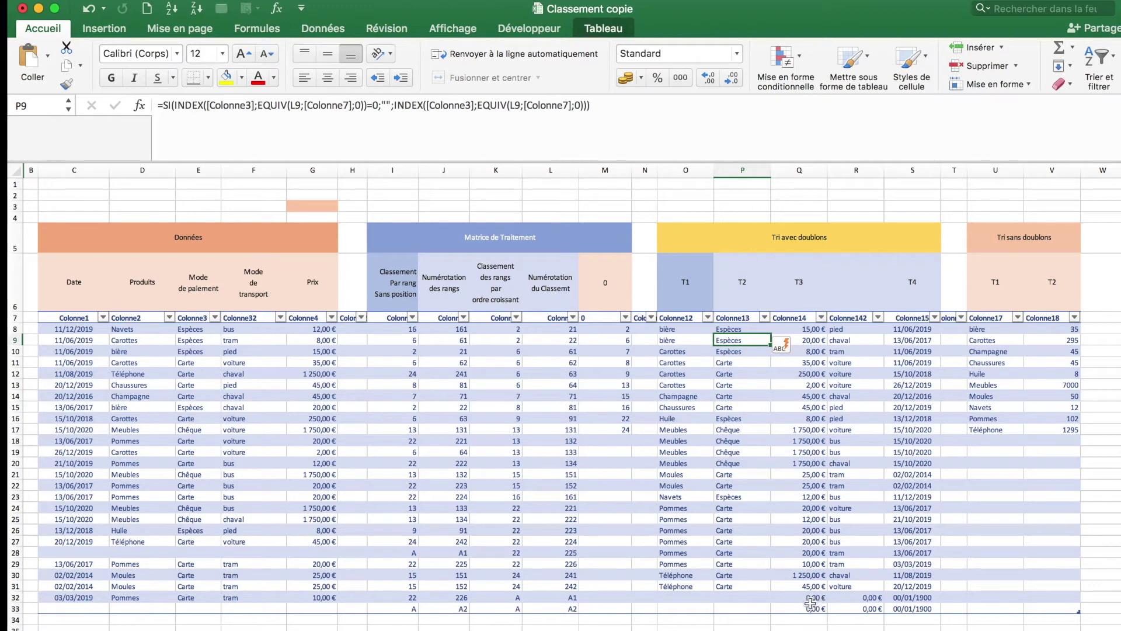
- Set the Q8 formula to =SI(INDEX([Colonne4];EQUIV(L8;[Colonne7];0))=0;"";INDEX([Colonne4];EQUIV(L8;[Colonne7];0))) to blank zero prices in the T3 column
left_click(803, 330)
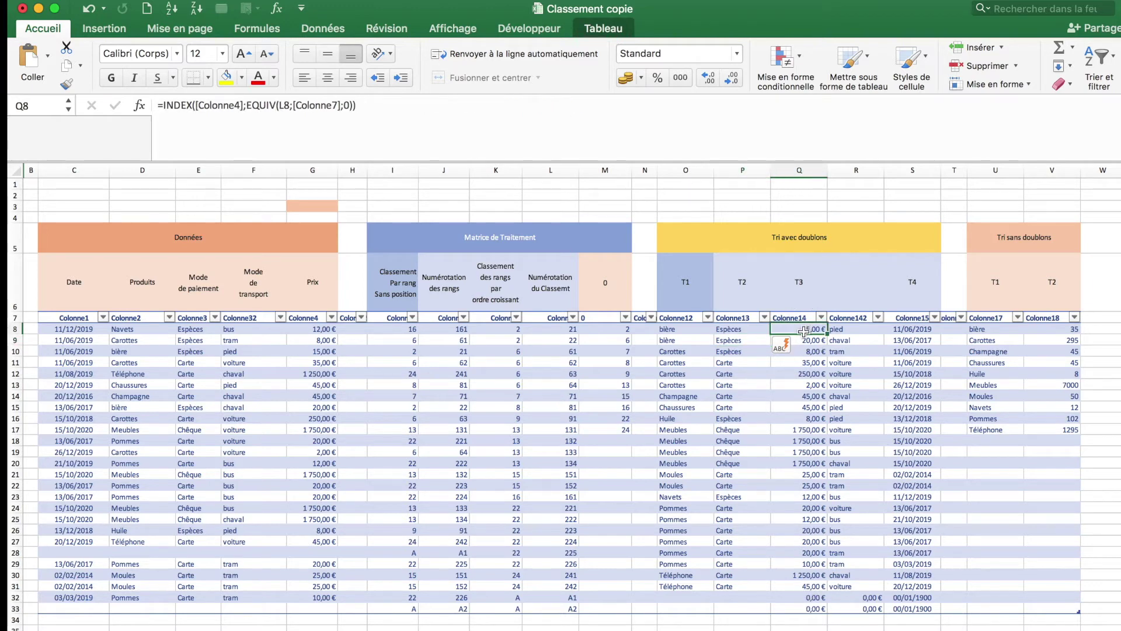
left_click_drag(162, 109, 439, 112)
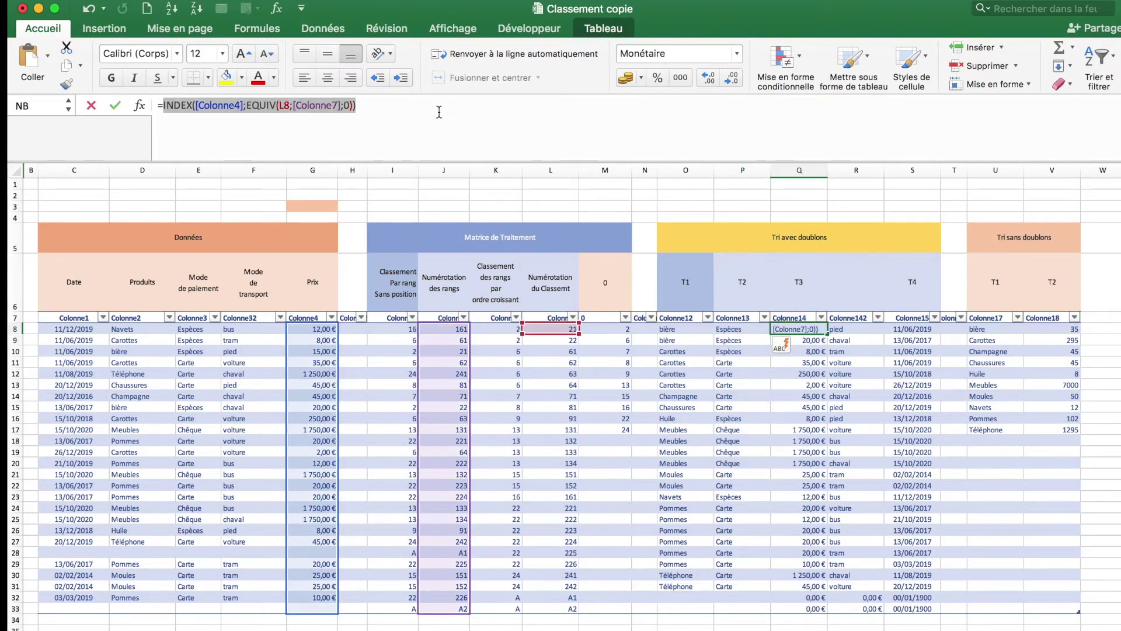
key("cmd+x")
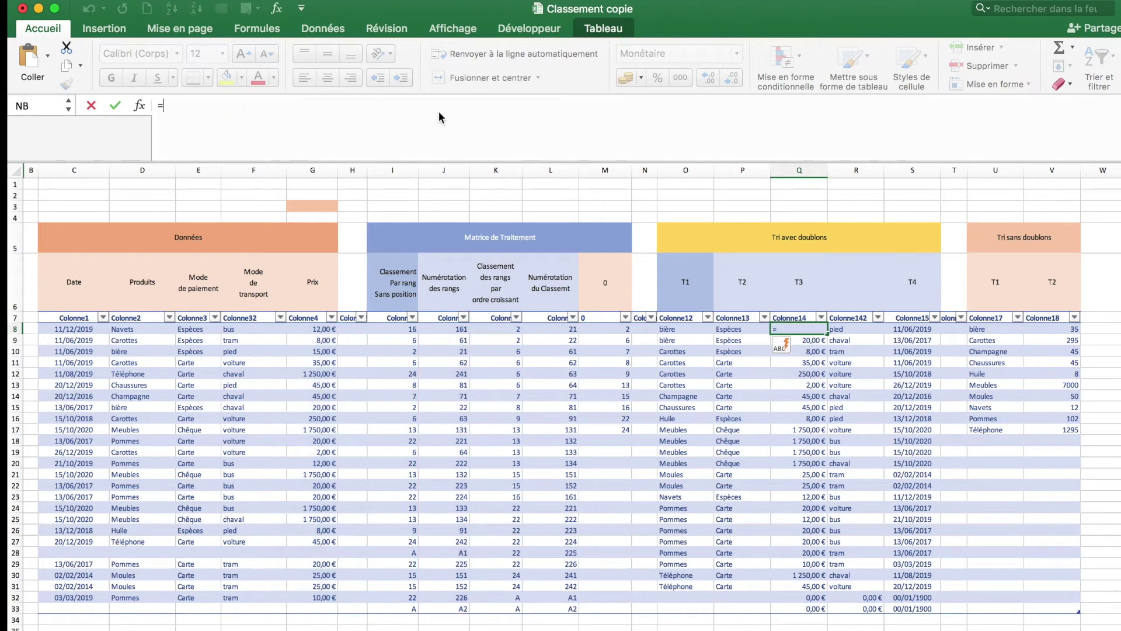
type("SI(")
key("cmd+v")
type("=0;\"\";")
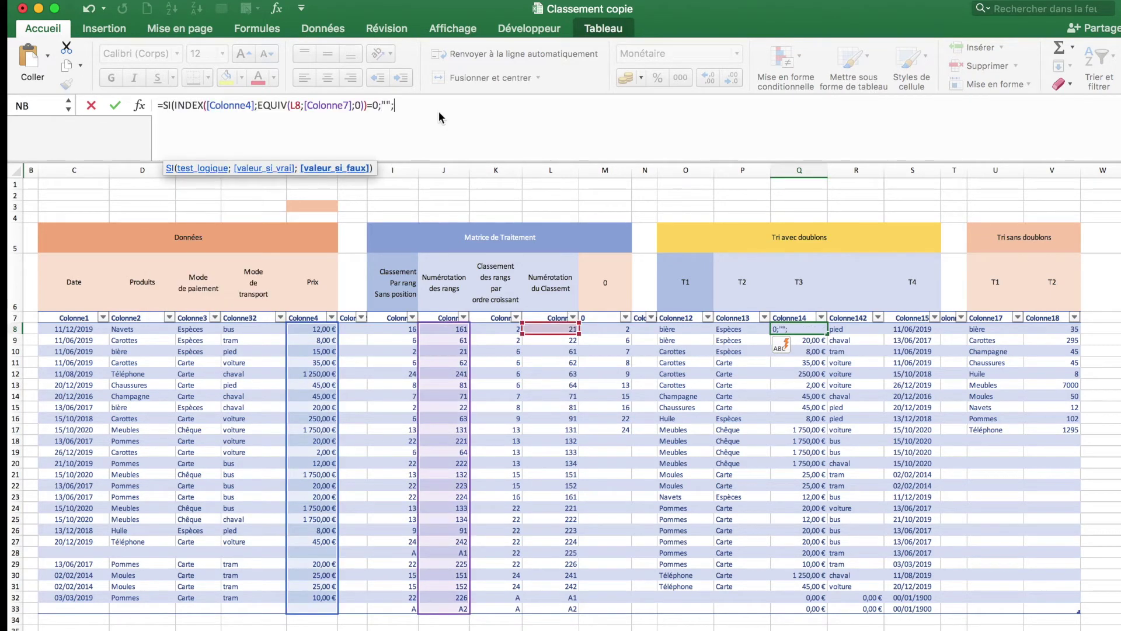
key("cmd+v")
type(")")
key("Return")
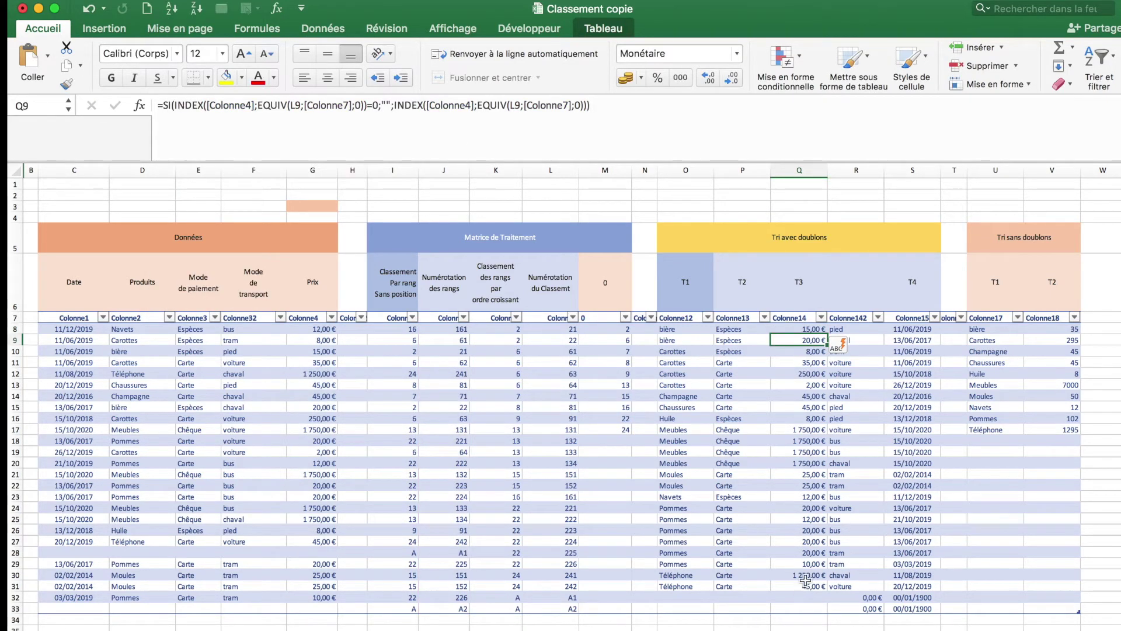
- Set the R8 formula to =SI(INDEX([Colonne32];EQUIV(L8;[Colonne7];0))=0;"";INDEX([Colonne32];EQUIV(L8;[Colonne7];0))) to blank zeros in the sorted transport column
left_click(855, 327)
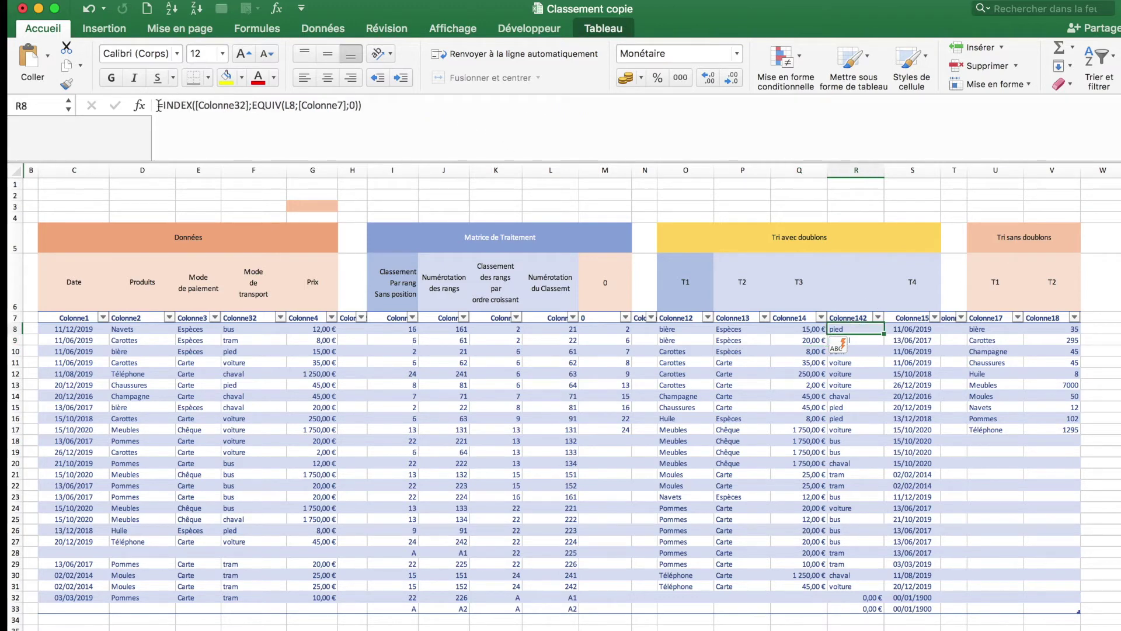
left_click_drag(161, 105, 536, 108)
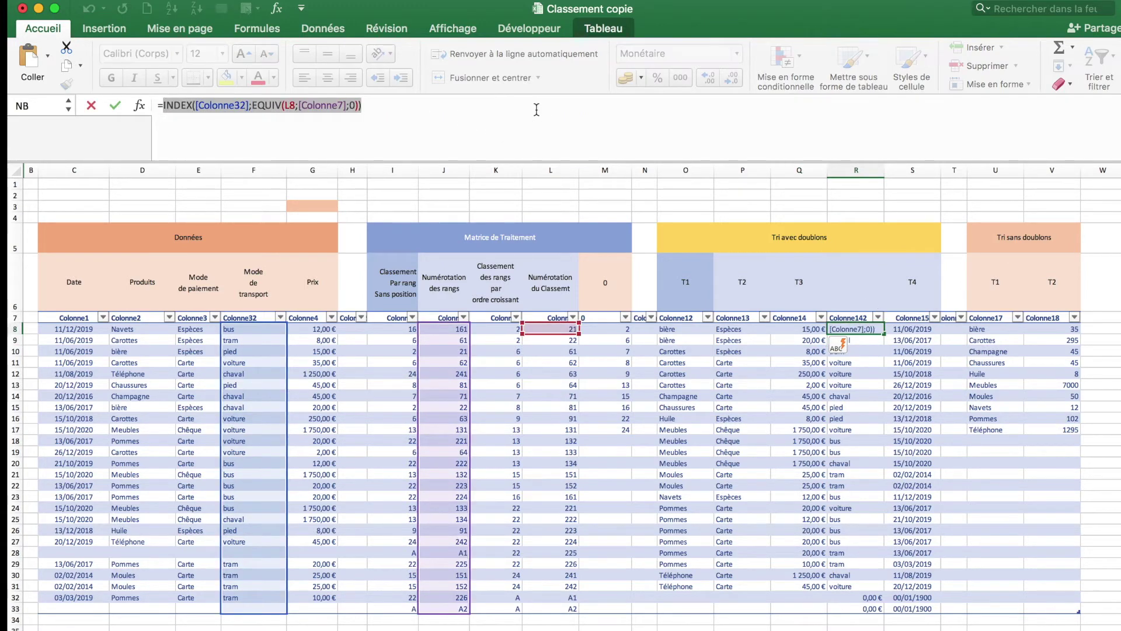
key("cmd+x")
type("SI(")
key("cmd+v")
type(")=0;\"")
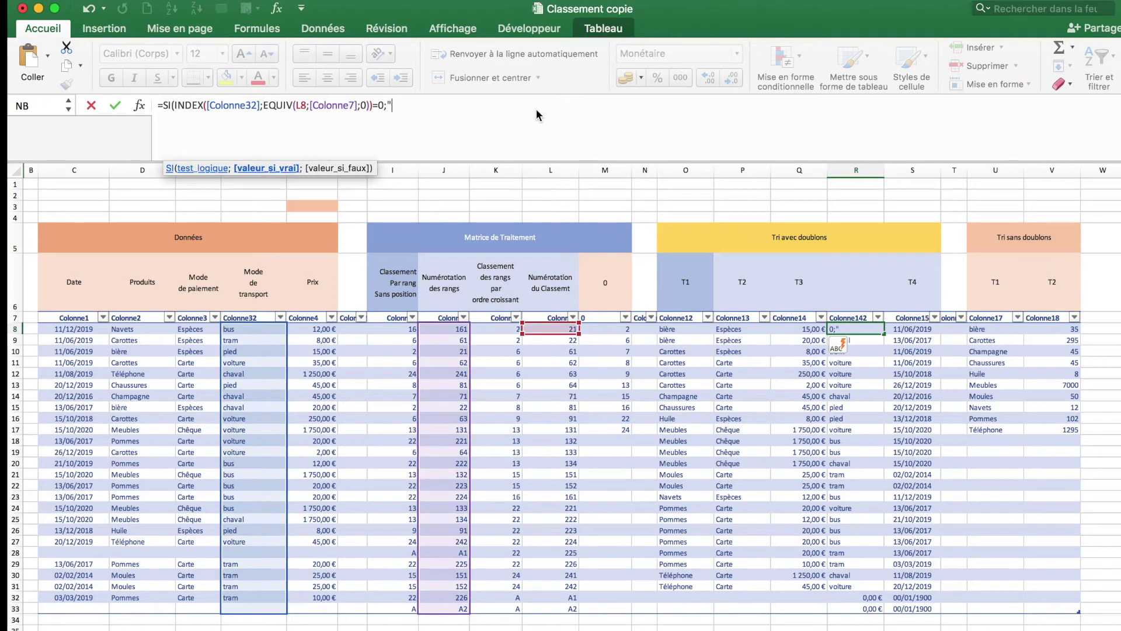
type("\";")
key("cmd+v")
type(")")
key("Return")
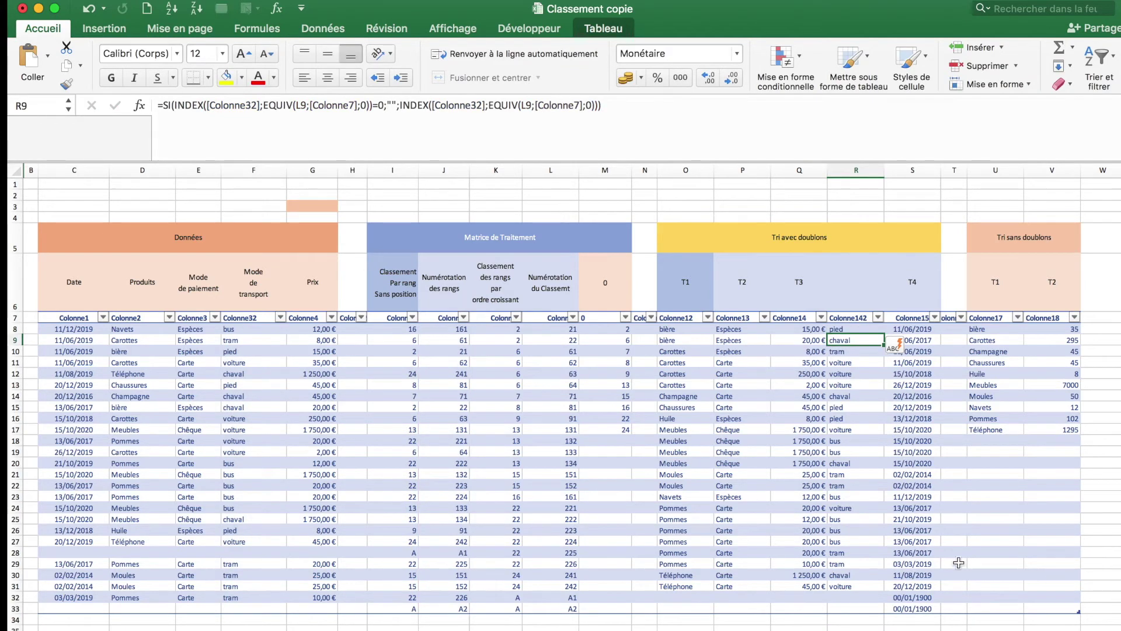
- Set the S8 formula to =SI(INDEX([Colonne1];EQUIV(L8;[Colonne7];0))=0;"";INDEX([Colonne1];EQUIV(L8;[Colonne7];0))) to blank empty dates in the T4 column
left_click(912, 329)
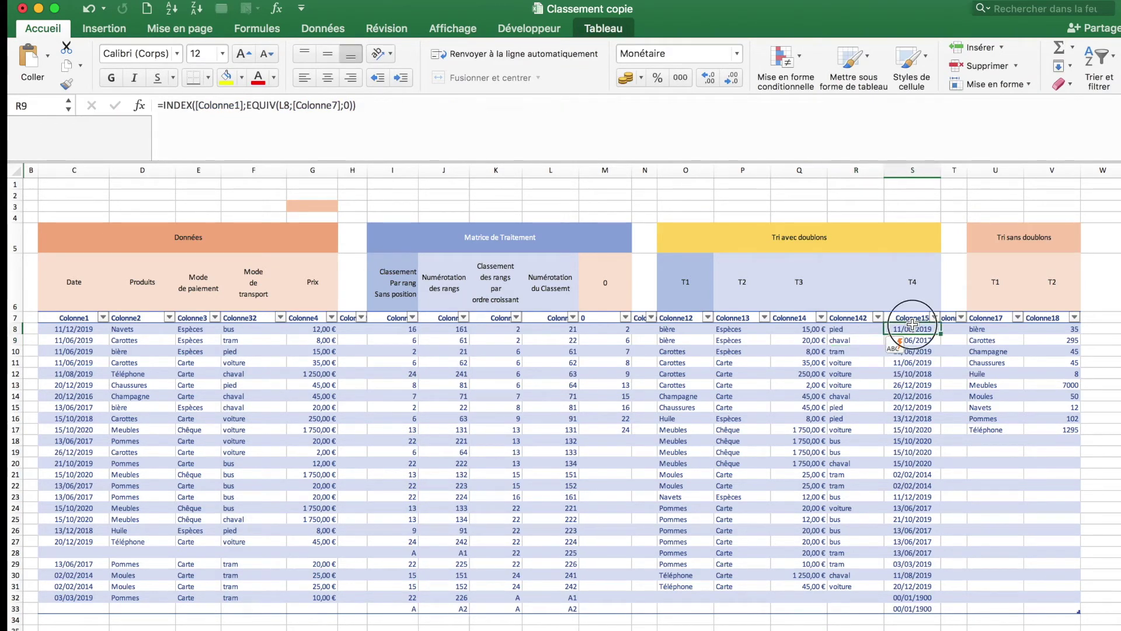
left_click(909, 598)
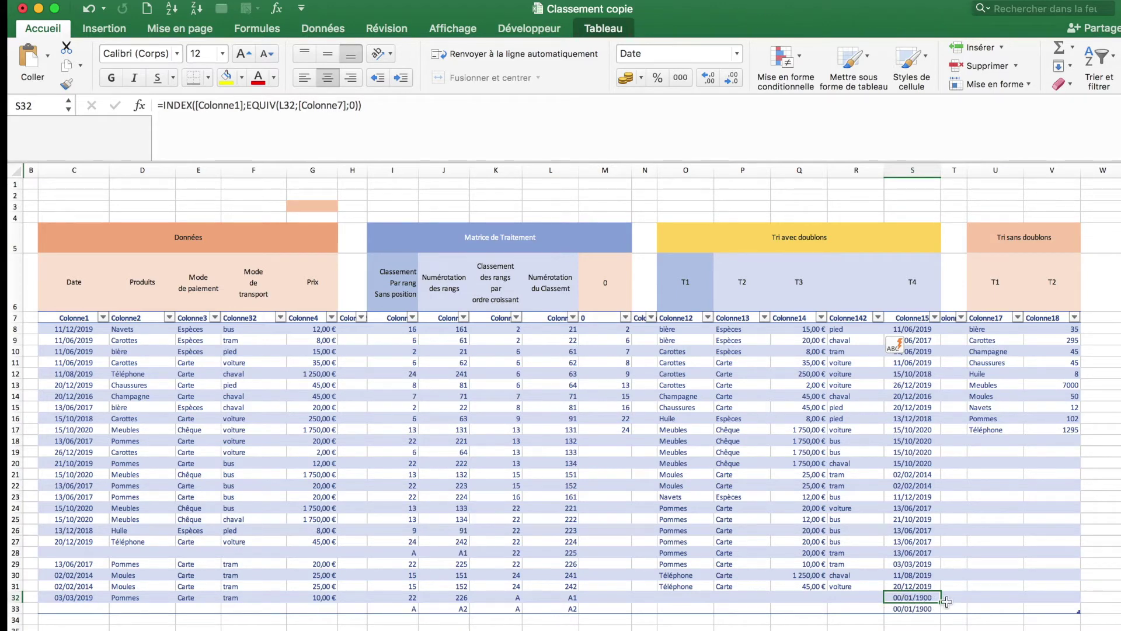
left_click(916, 328)
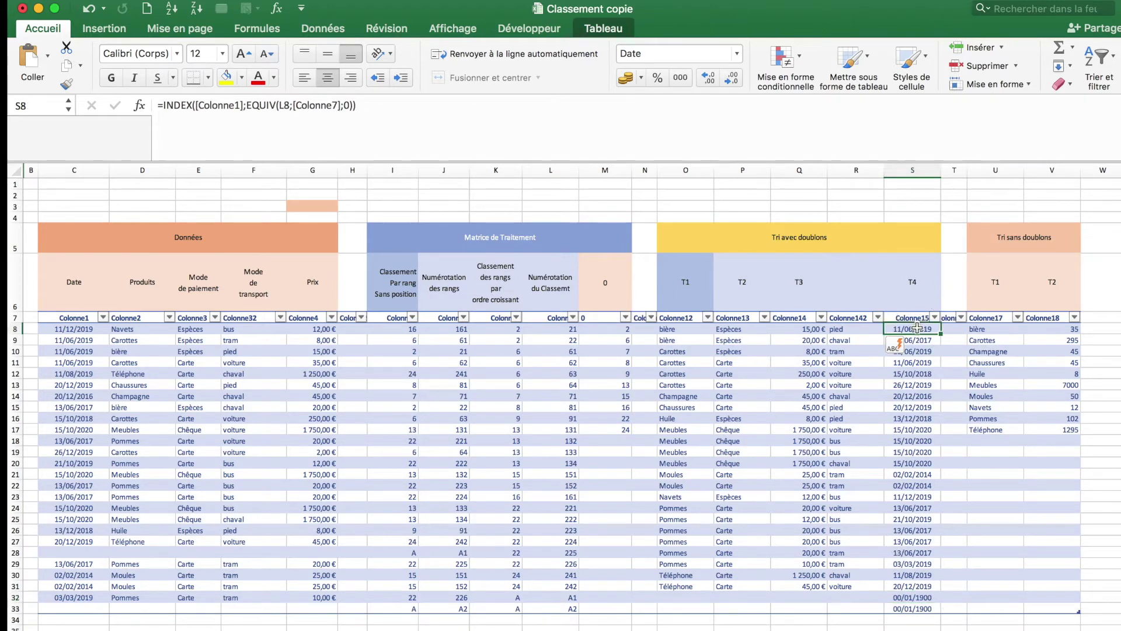
left_click_drag(161, 109, 354, 107)
key("super+c")
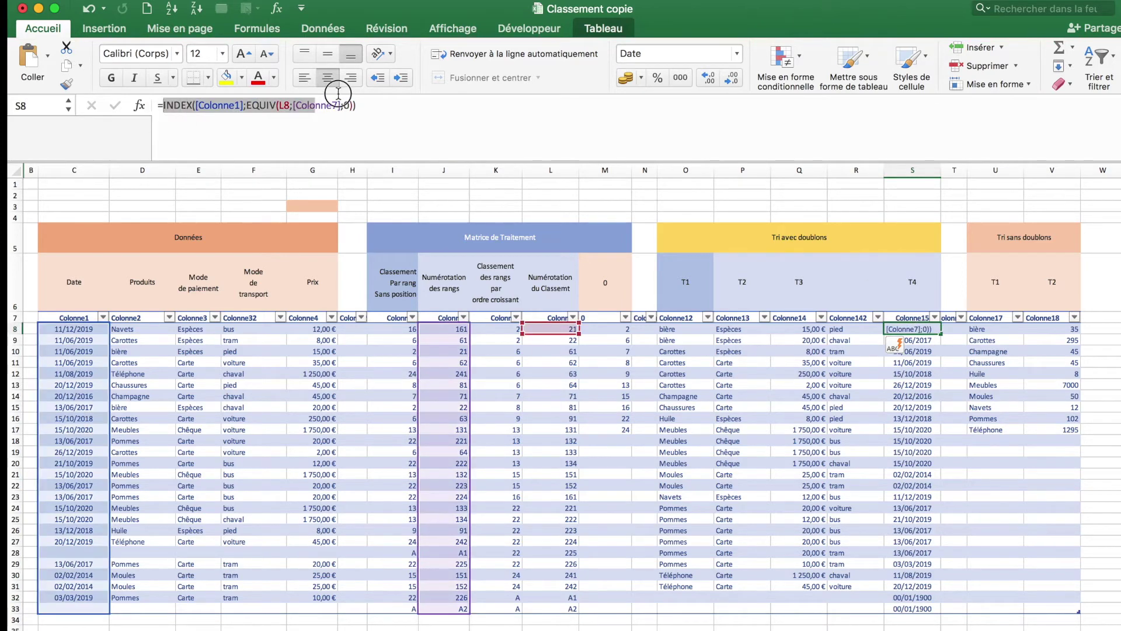
key("BackSpace")
type("SI(")
key("super+v")
type("=0;\"\";")
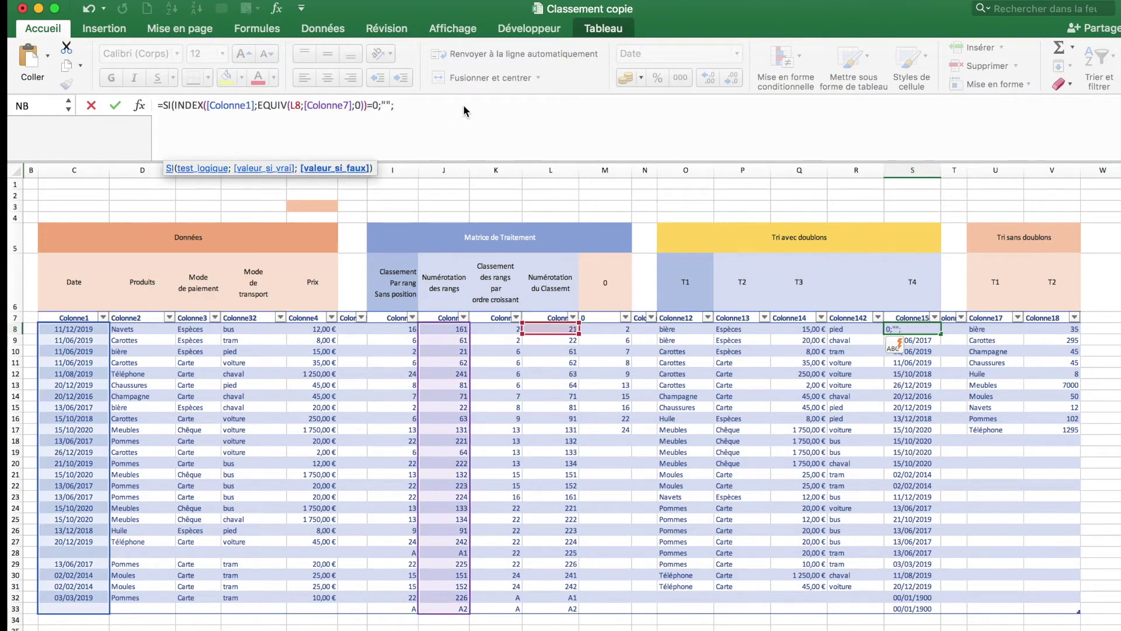
key("super+v")
type(")")
key("Return")
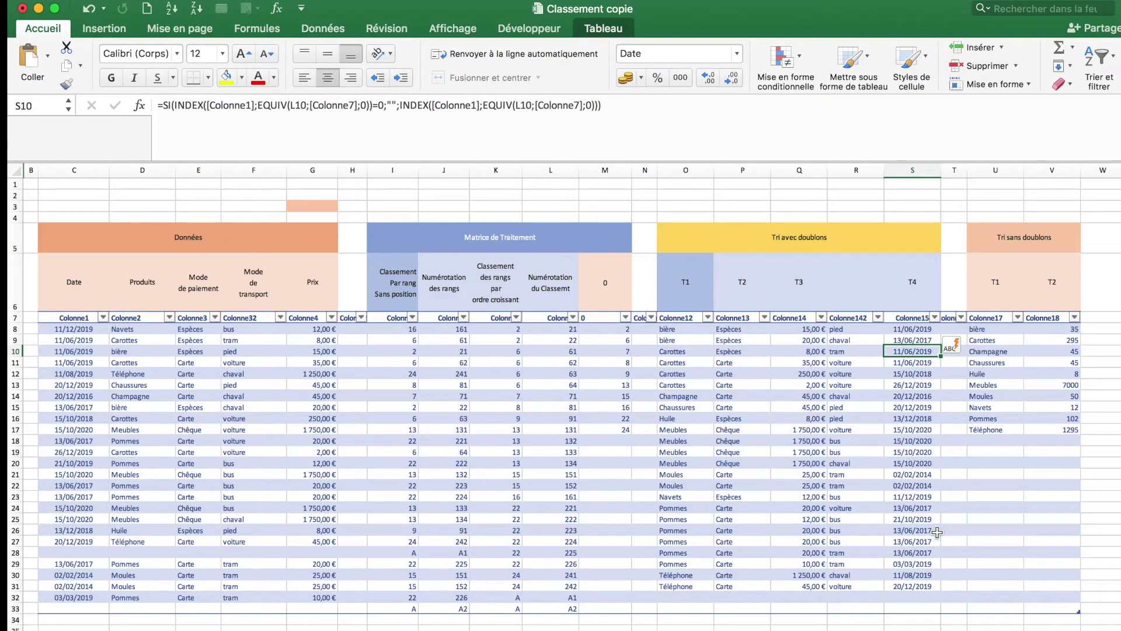
- Open the calculated column options from the autofill choices beside column S to examine the table and filter settings
left_click(922, 354)
left_click(954, 497)
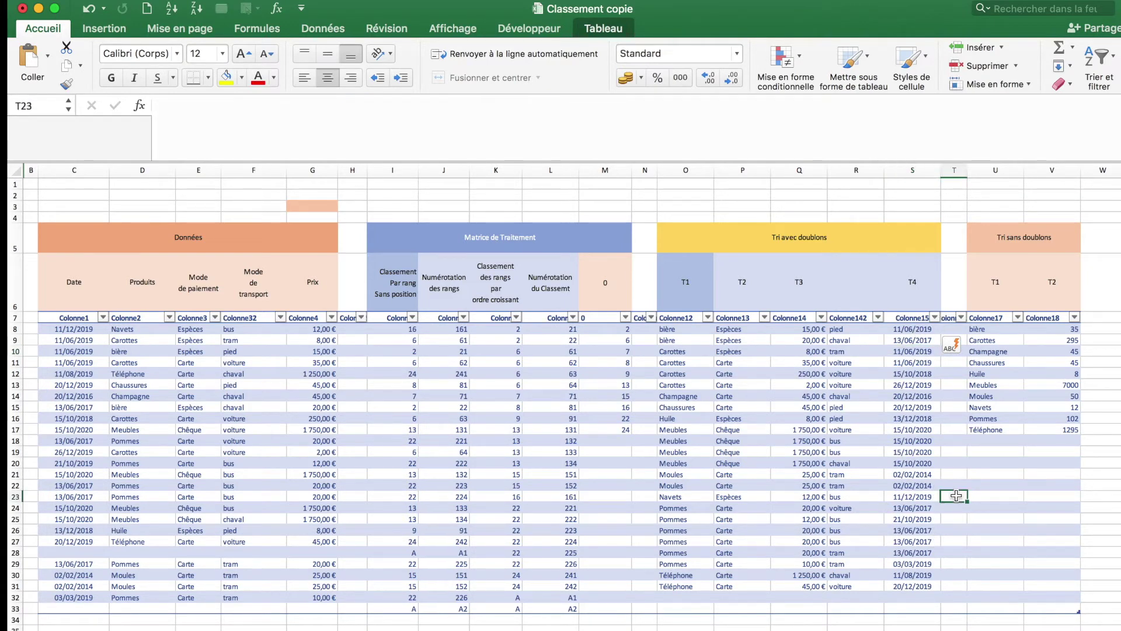
left_click(966, 348)
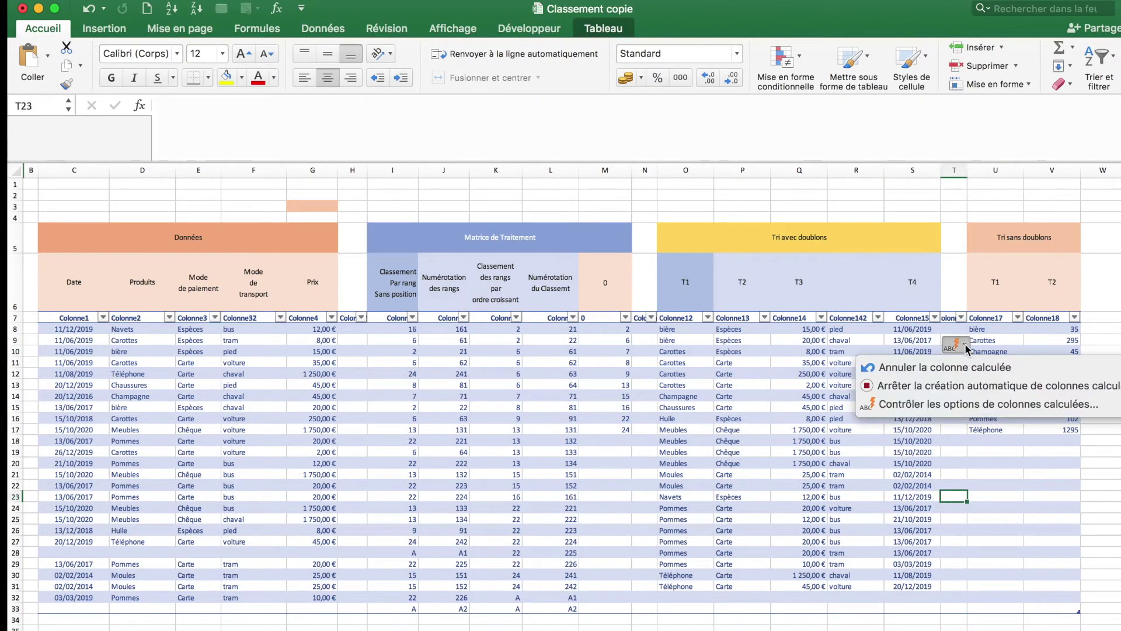
left_click(917, 404)
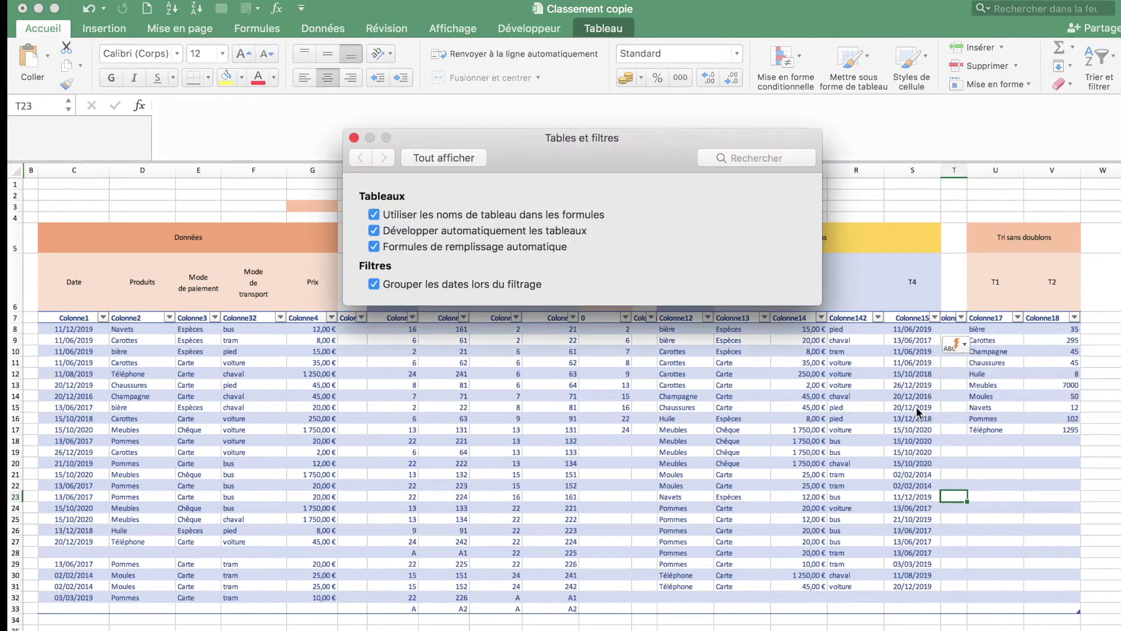
- Close the table and filter settings and fill the S8 formula down the T4 date column
left_click(354, 138)
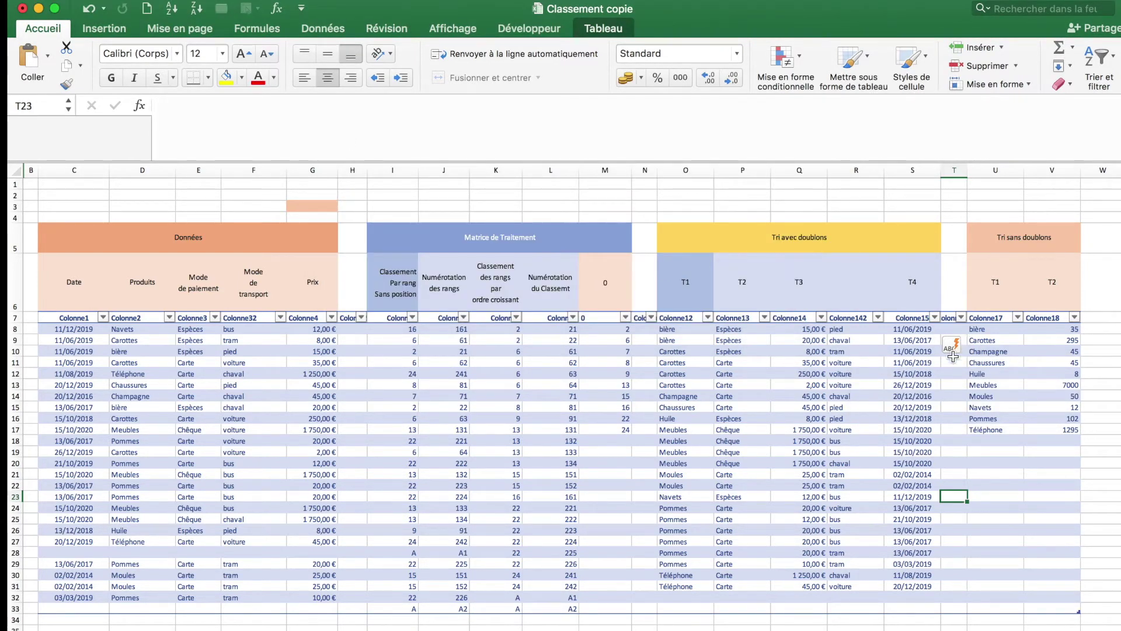
left_click(922, 331)
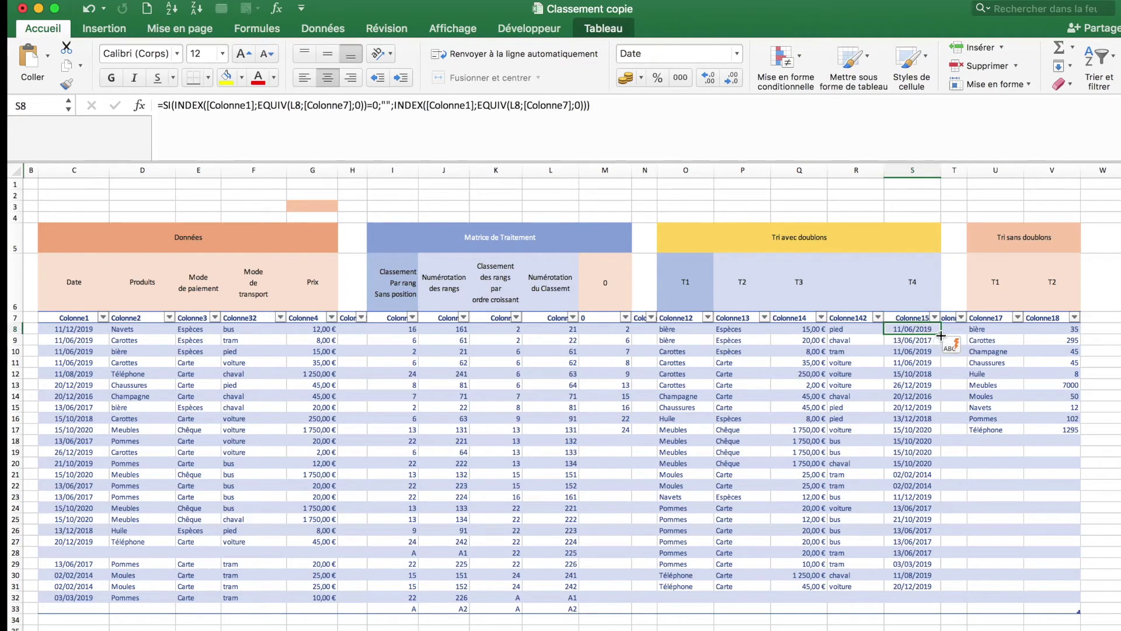
double_click(941, 335)
left_click(994, 515)
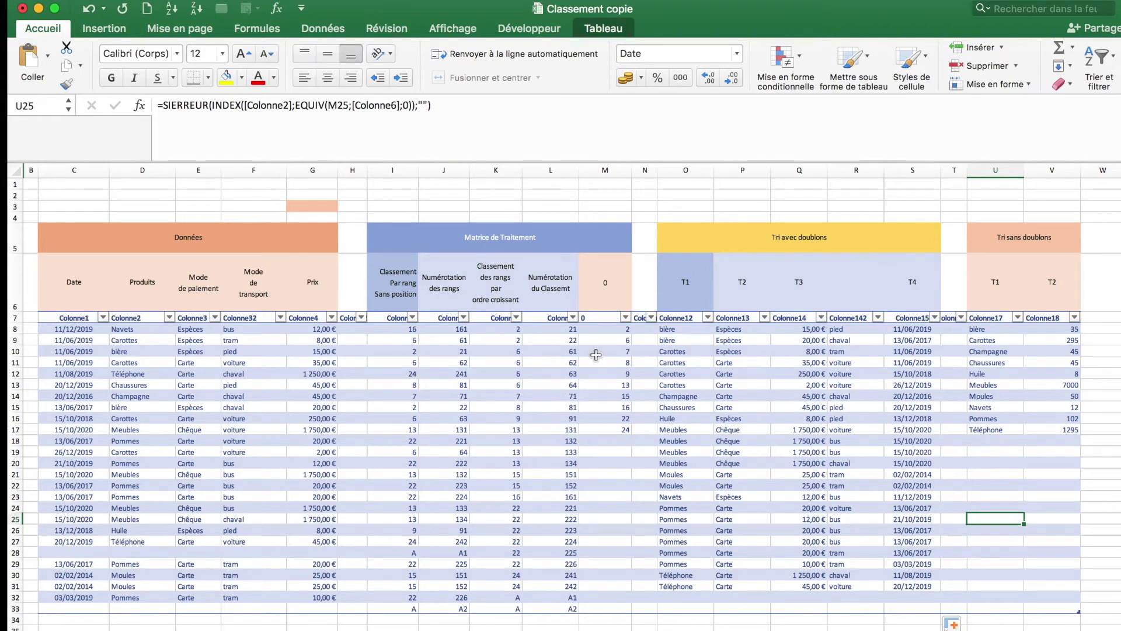
left_click(597, 461)
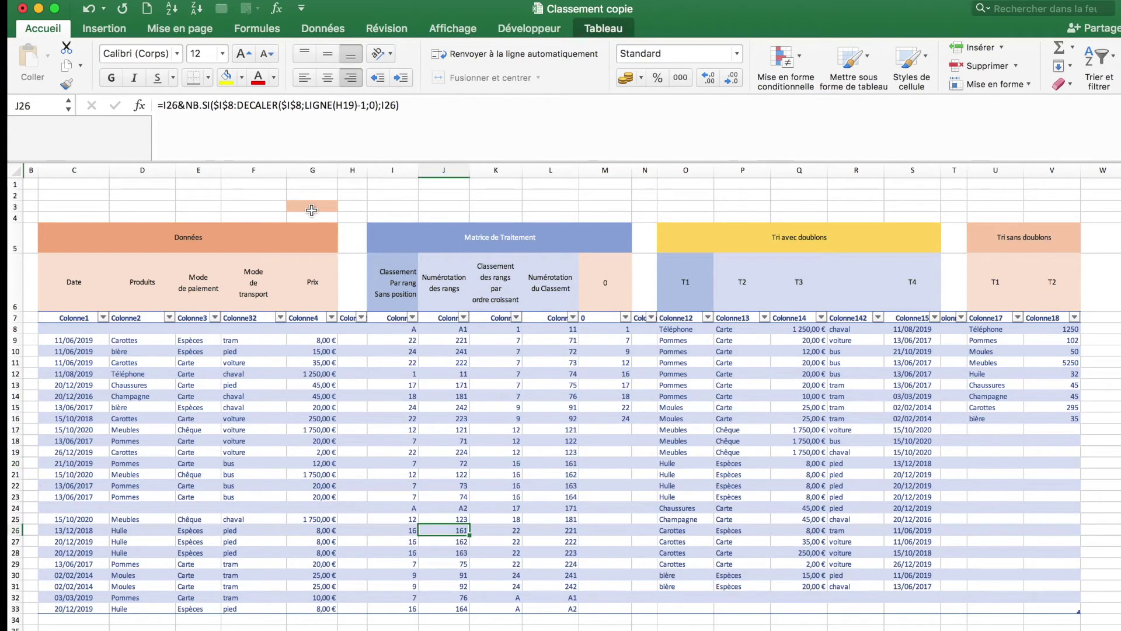
- Clear the x from cell G3 to switch the alphabetical sort direction
left_click(312, 210)
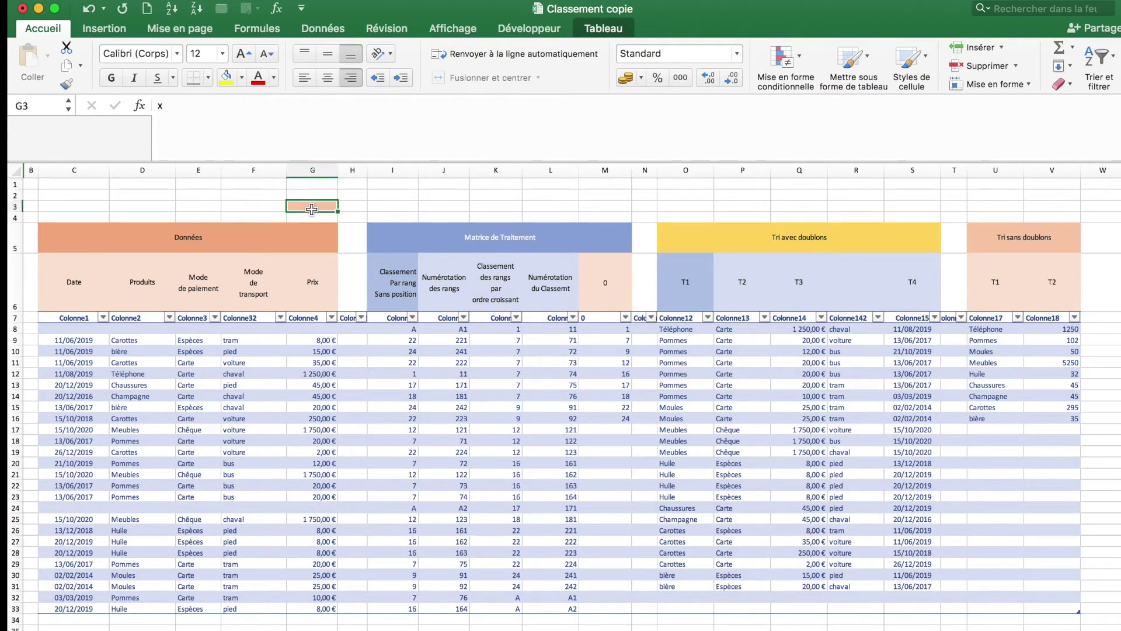
key("Delete")
left_click(473, 421)
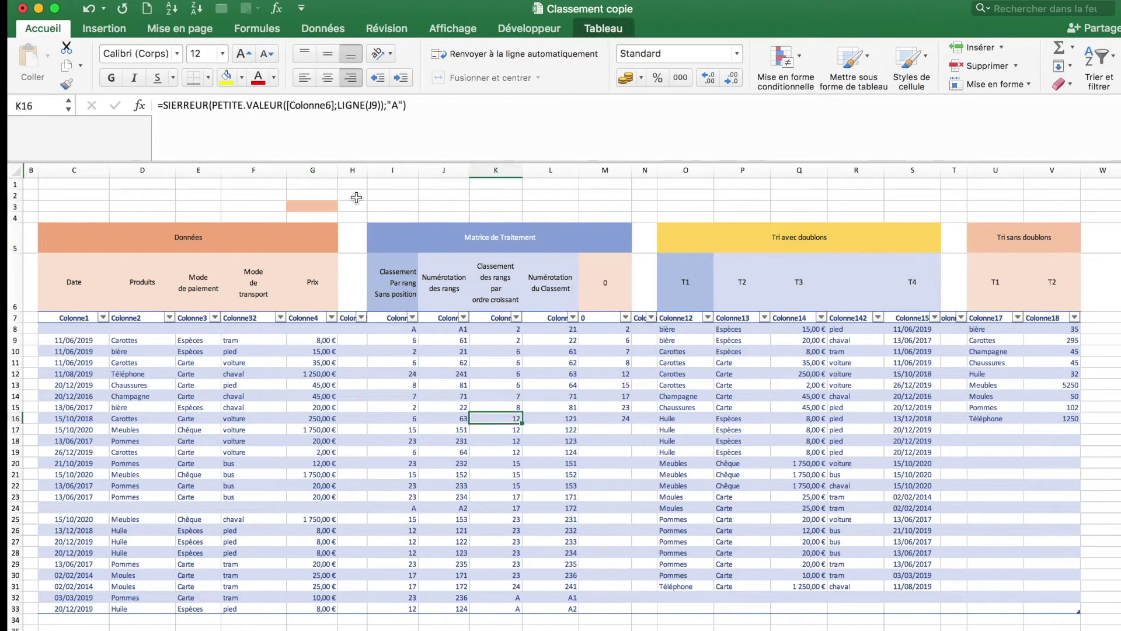
- Hide the processing matrix columns I through M
left_click_drag(400, 166, 605, 172)
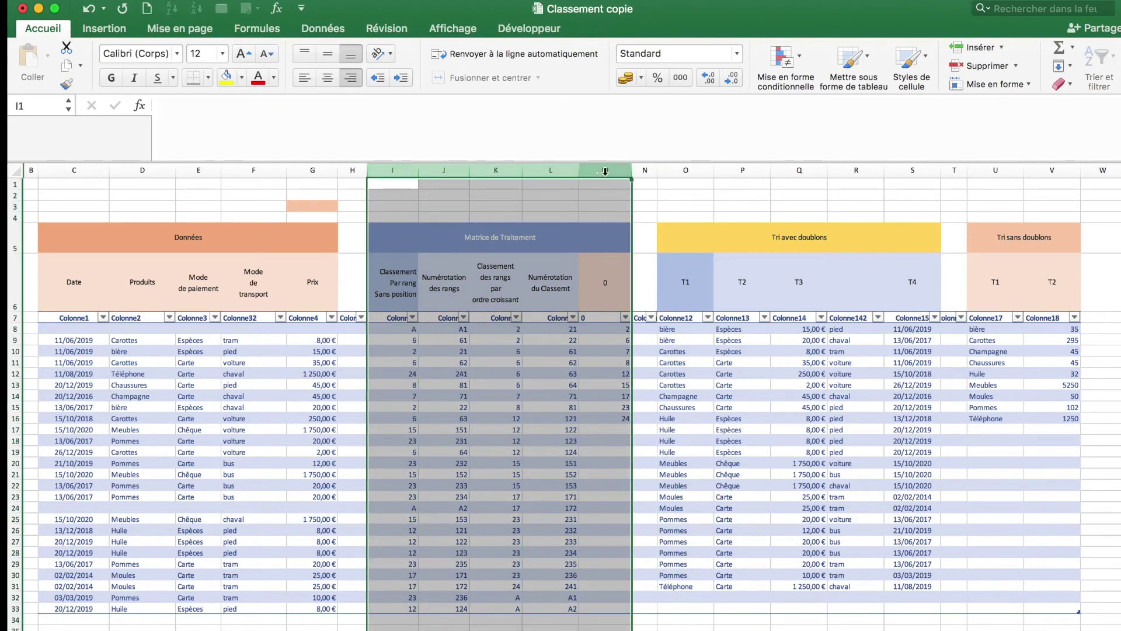
right_click(605, 171)
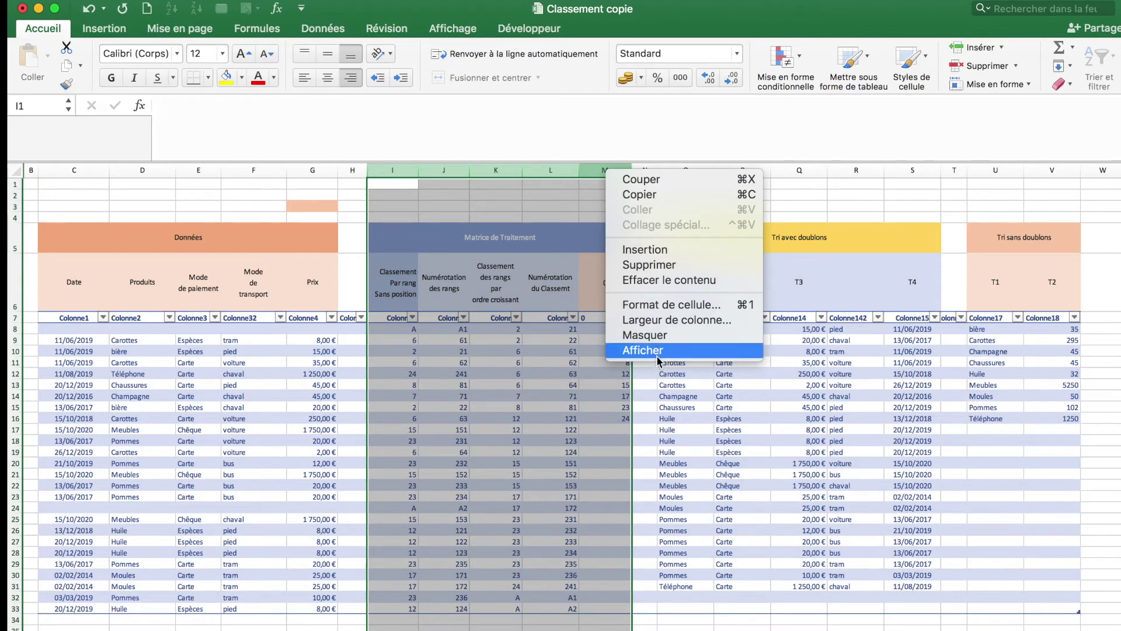
left_click(657, 337)
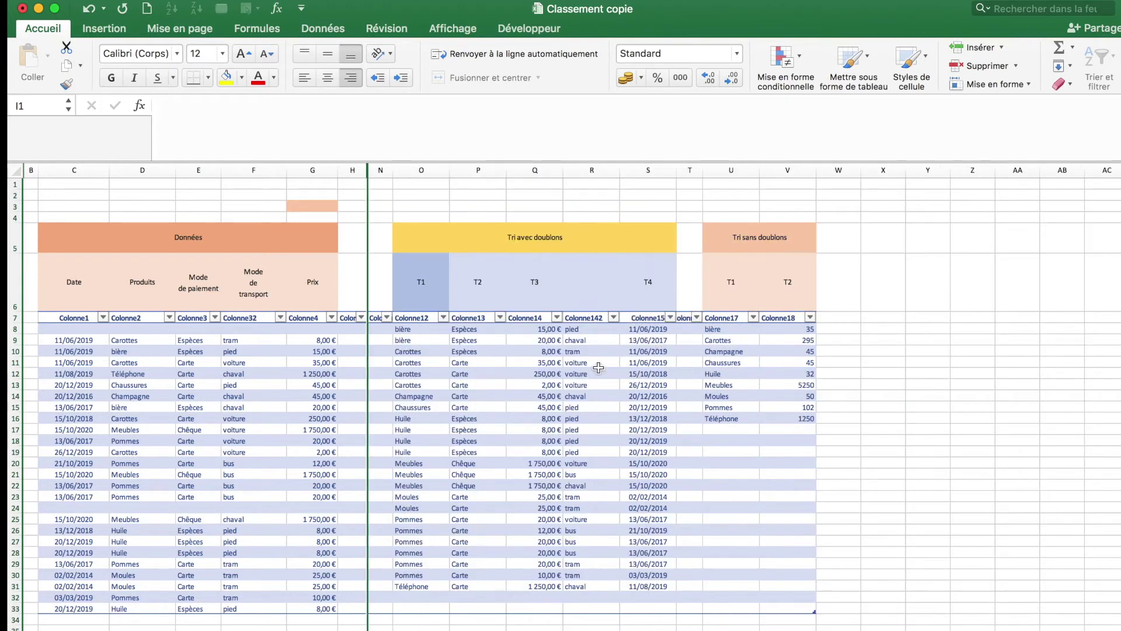
left_click(563, 409)
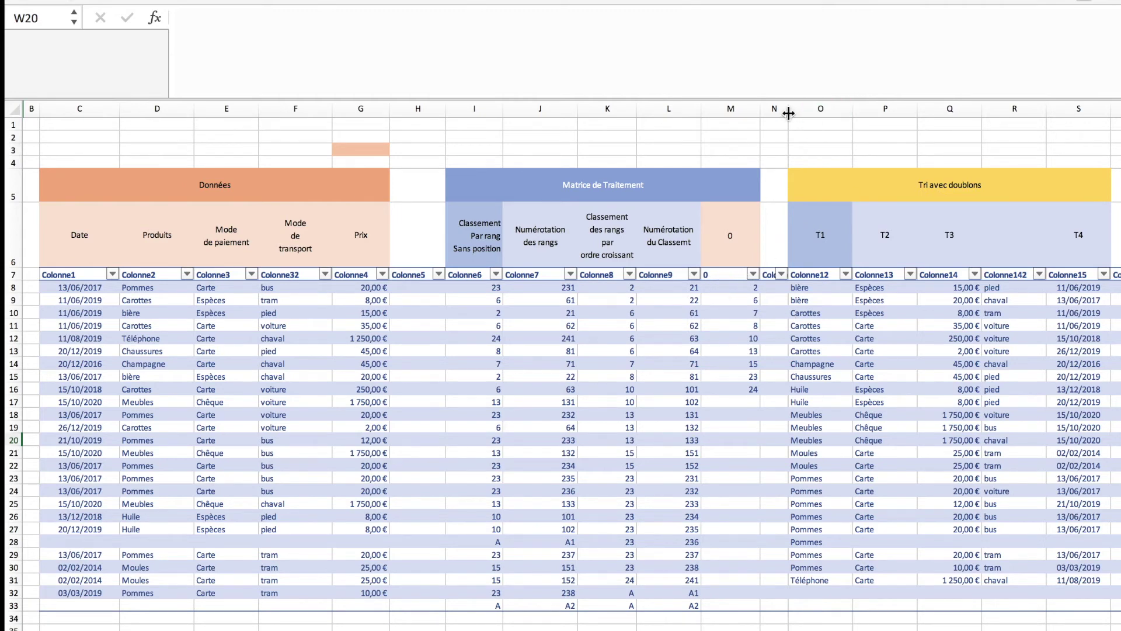
- Try widening column N and renaming its table header in N7 as 02, and undo both changes
left_click_drag(788, 113, 855, 112)
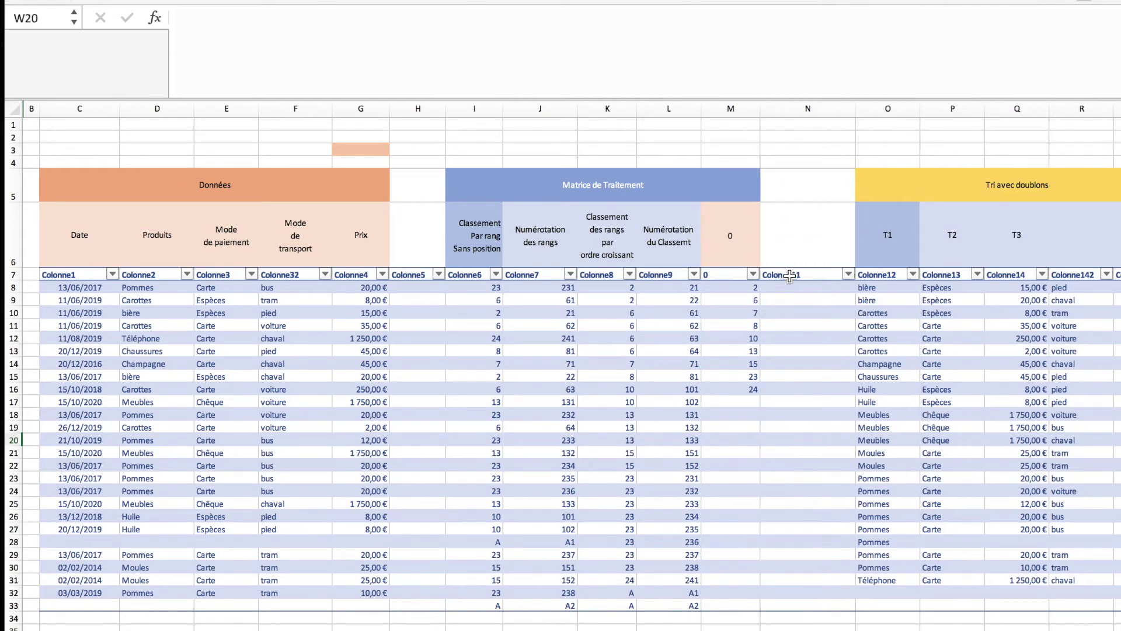
left_click(789, 276)
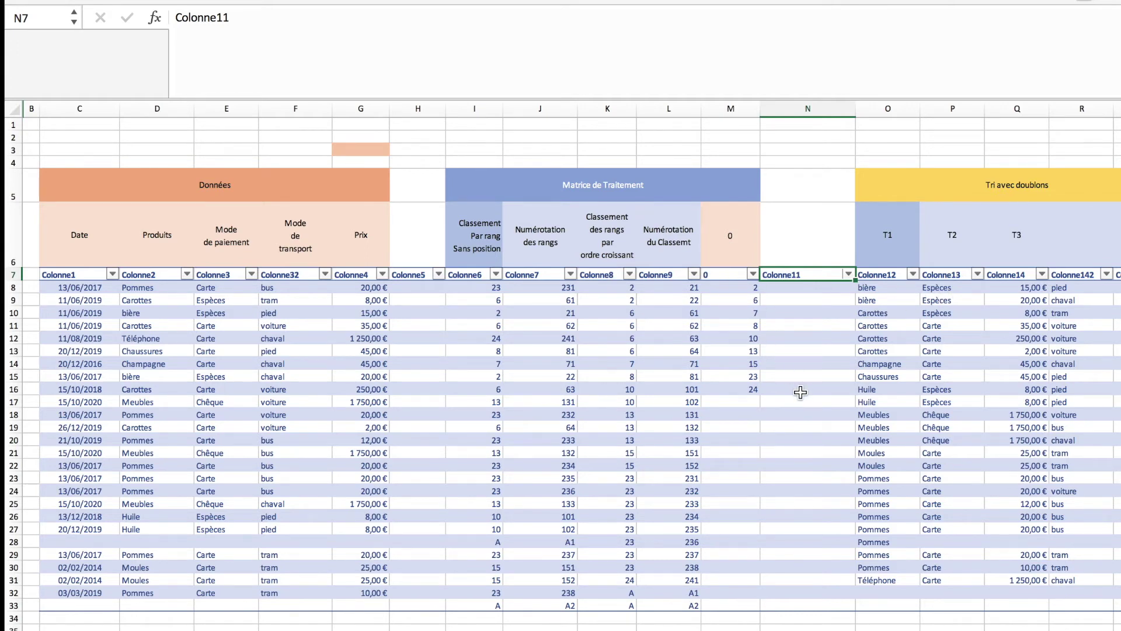
type("0")
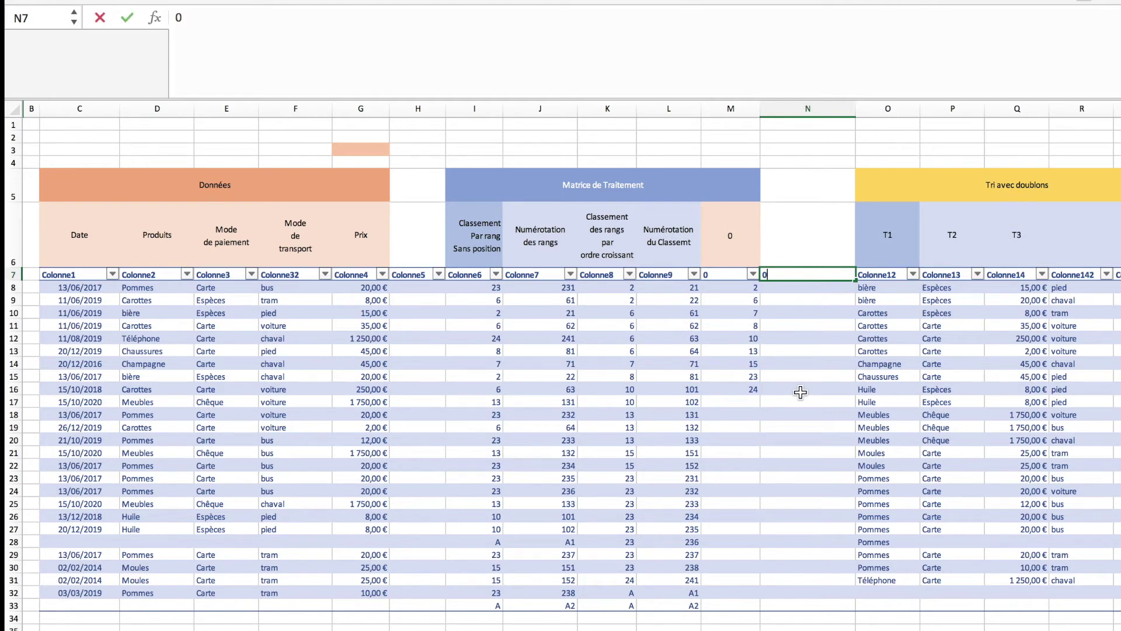
type("2")
key("Return")
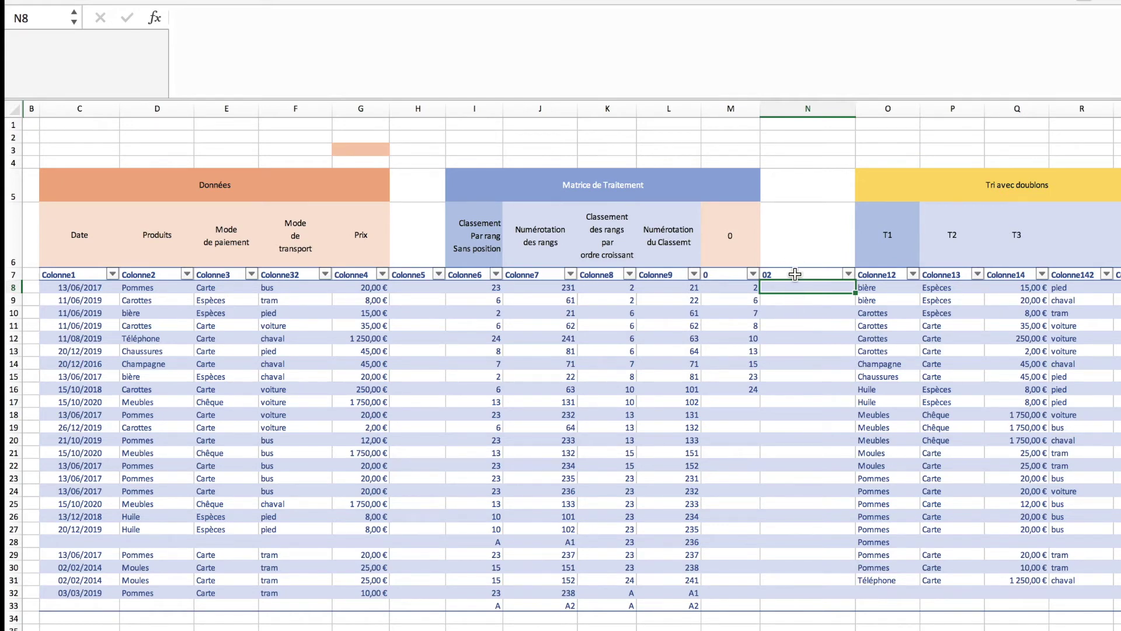
key("super+z")
key("super+z")
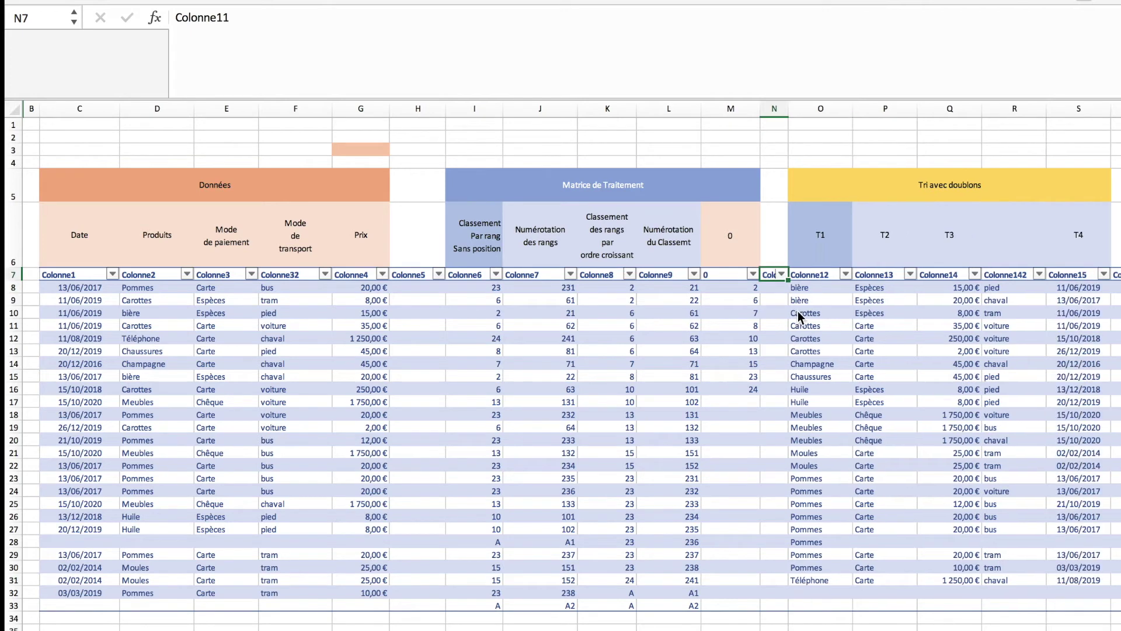
- Copy the data record in C24:G24 into the empty rows 28 and 33 of the data columns
left_click(729, 287)
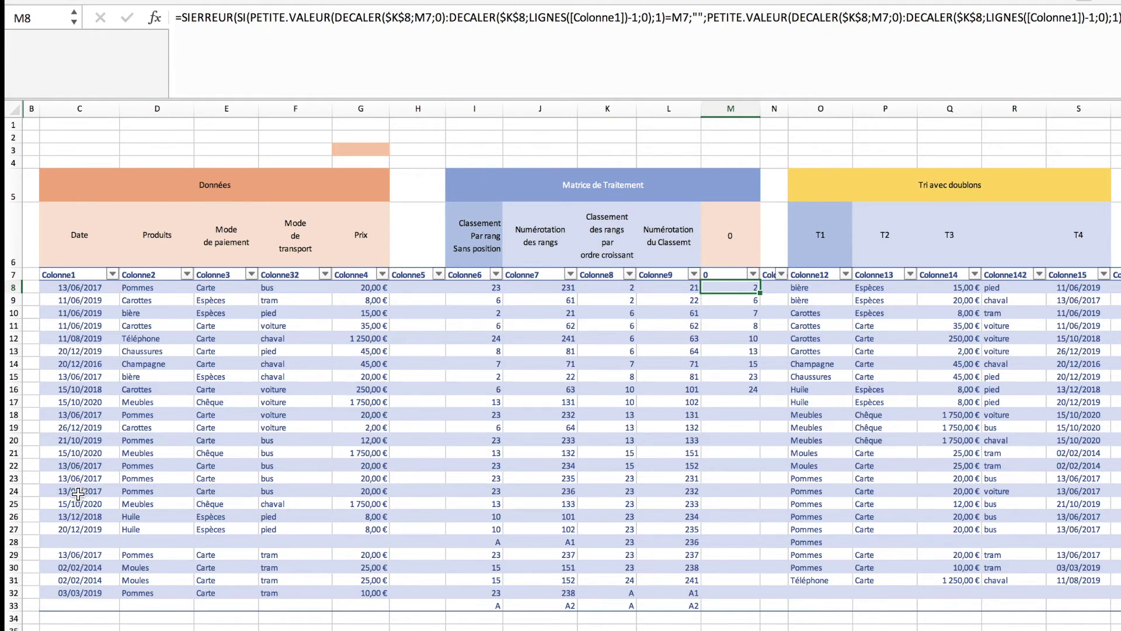
left_click_drag(79, 490, 357, 490)
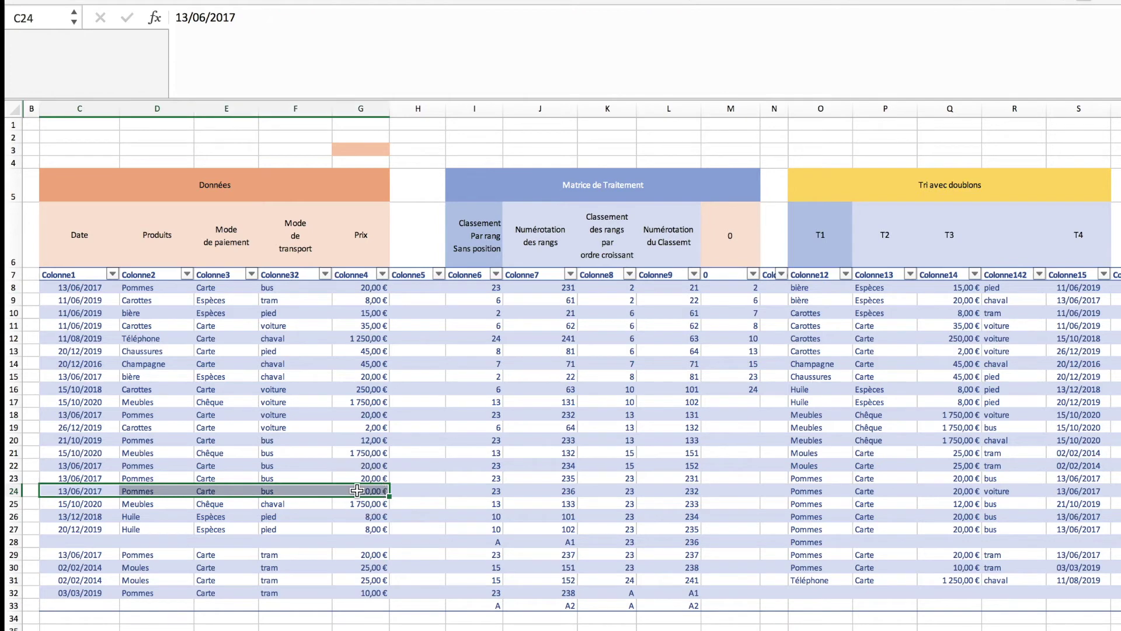
key("ctrl+c")
left_click(86, 543)
key("ctrl+v")
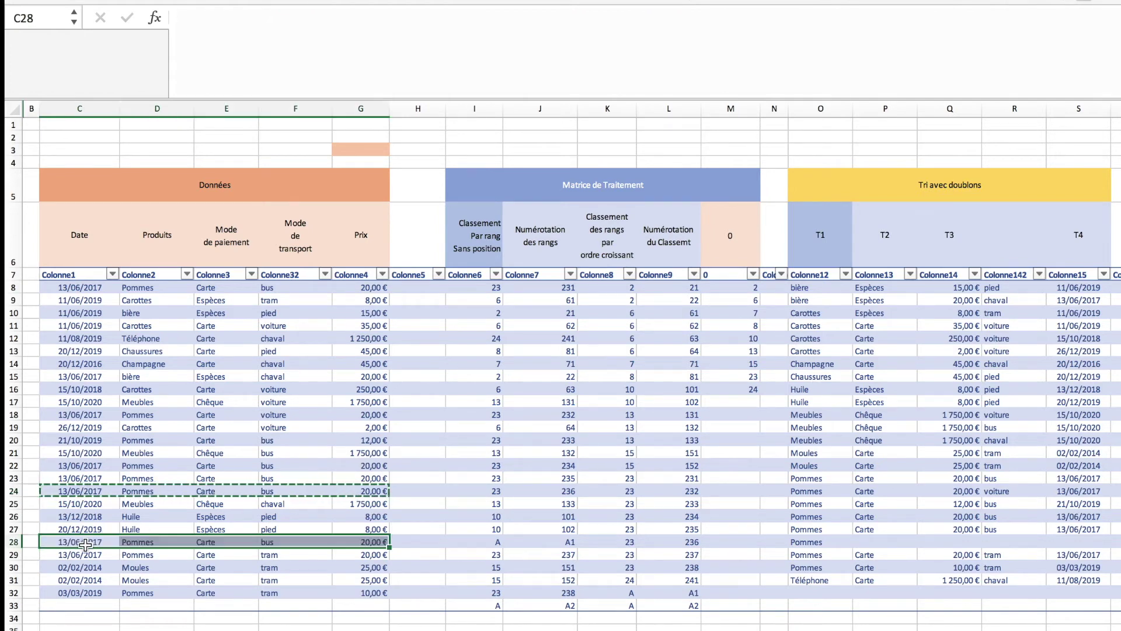
left_click(74, 604)
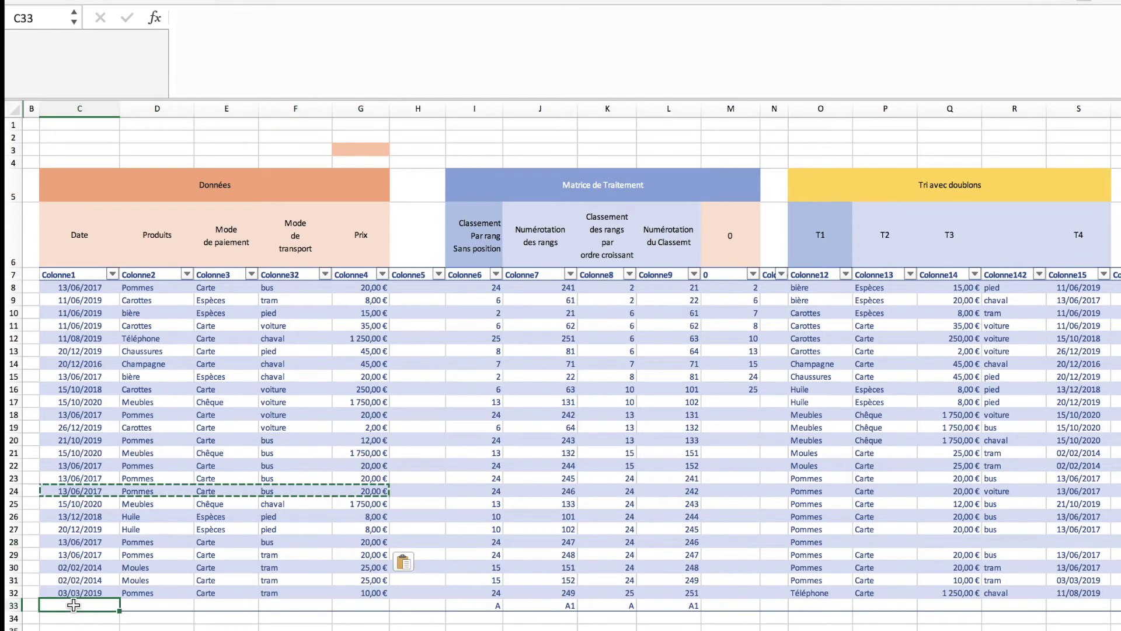
key("ctrl+v")
key("Escape")
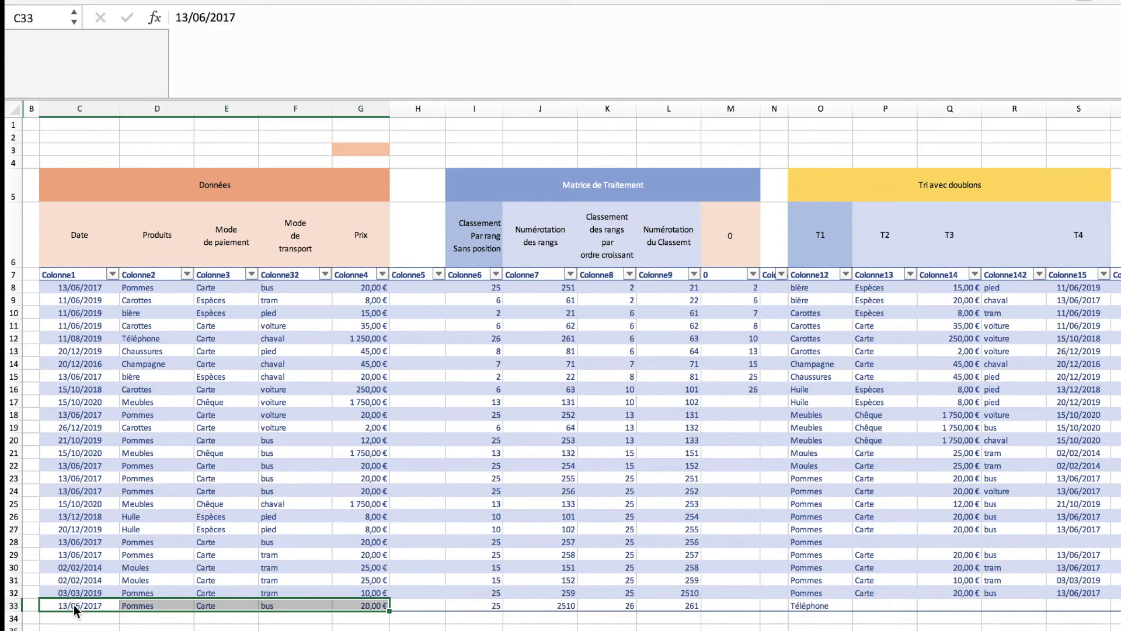
left_click(268, 464)
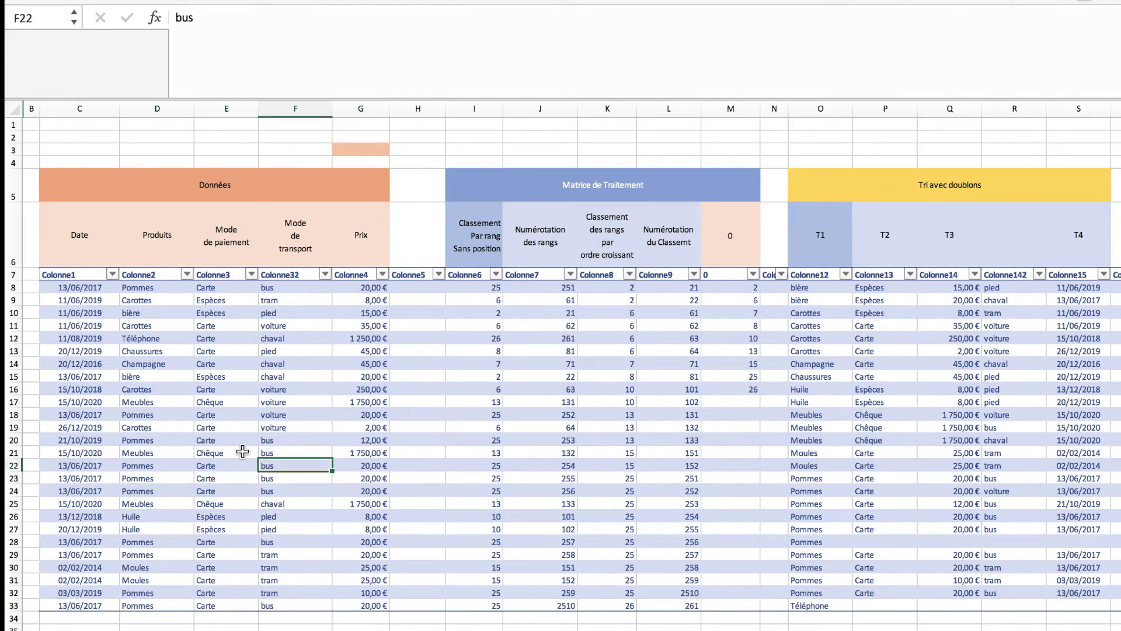
- Rename the table header in M7 as T1
left_click(727, 277)
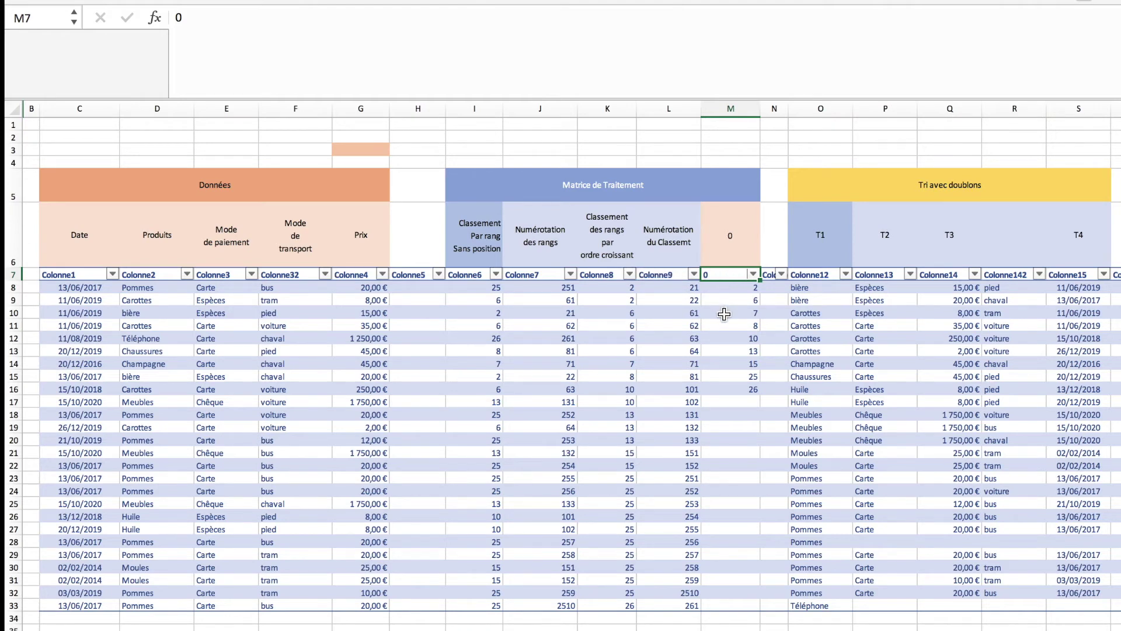
type("t")
key("Return")
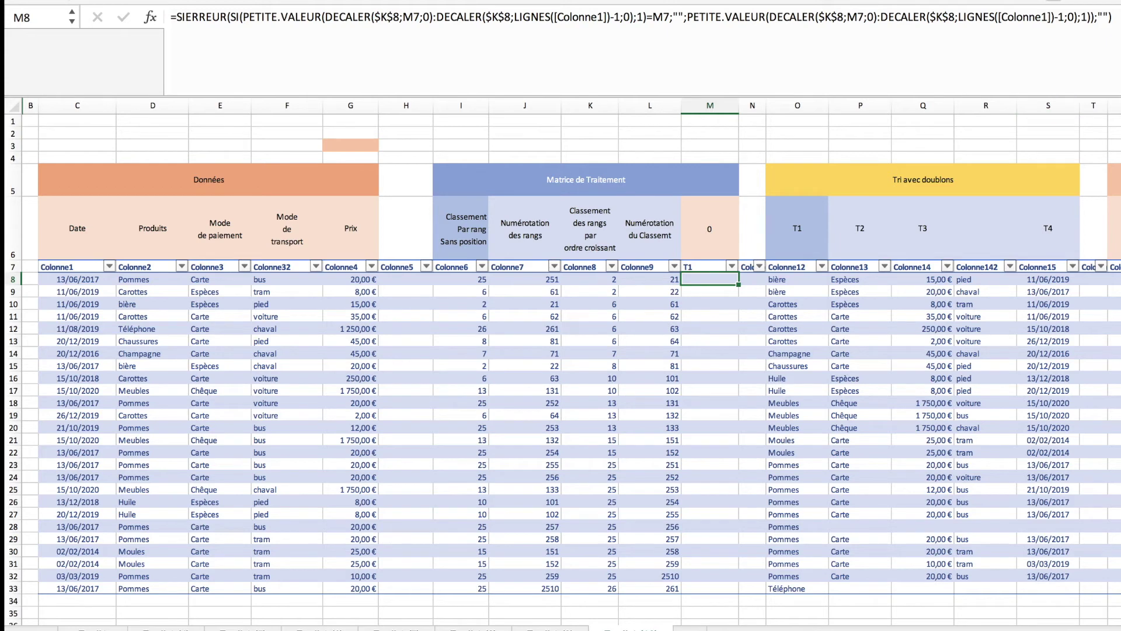
- Remove the SIERREUR wrapper and its "" fallback from the M8 formula, keeping only the inner SI formula
key("F2")
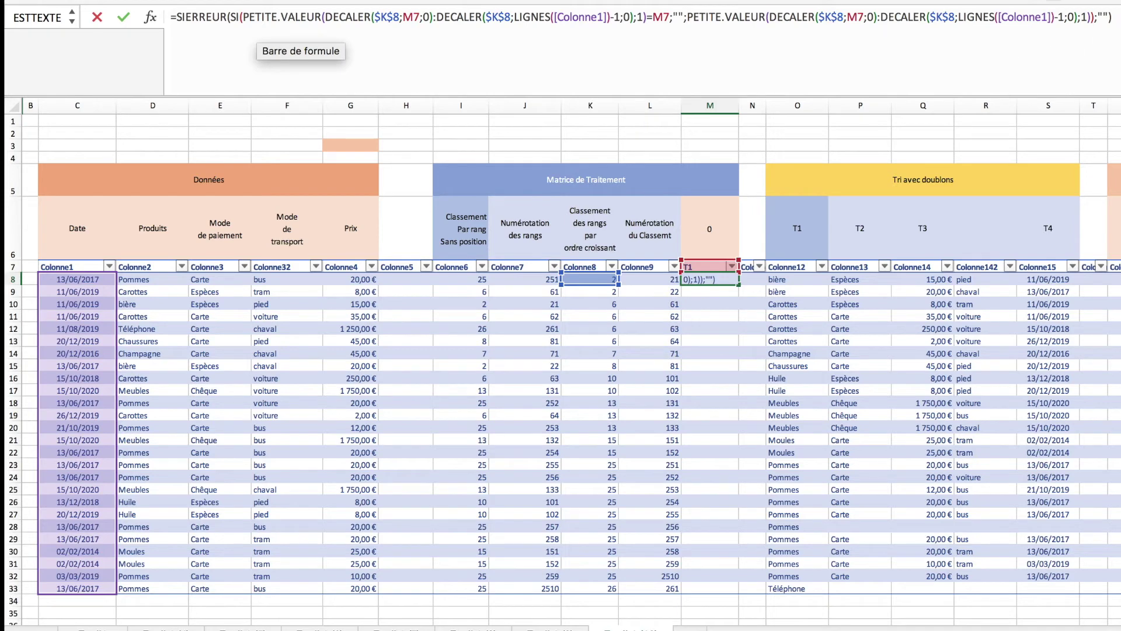
key("BackSpace")
key("BackSpace")
key("BackSpace")
key("BackSpace")
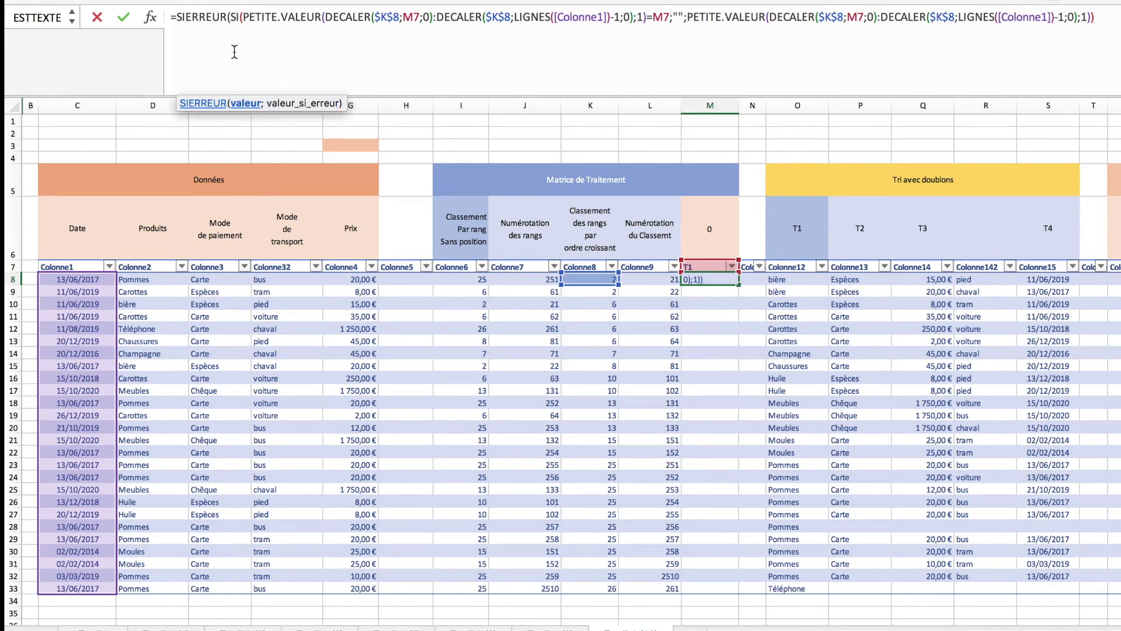
left_click(230, 18)
key("BackSpace")
key("BackSpace")
key("BackSpace")
key("BackSpace")
key("BackSpace")
key("BackSpace")
key("BackSpace")
key("BackSpace")
key("BackSpace")
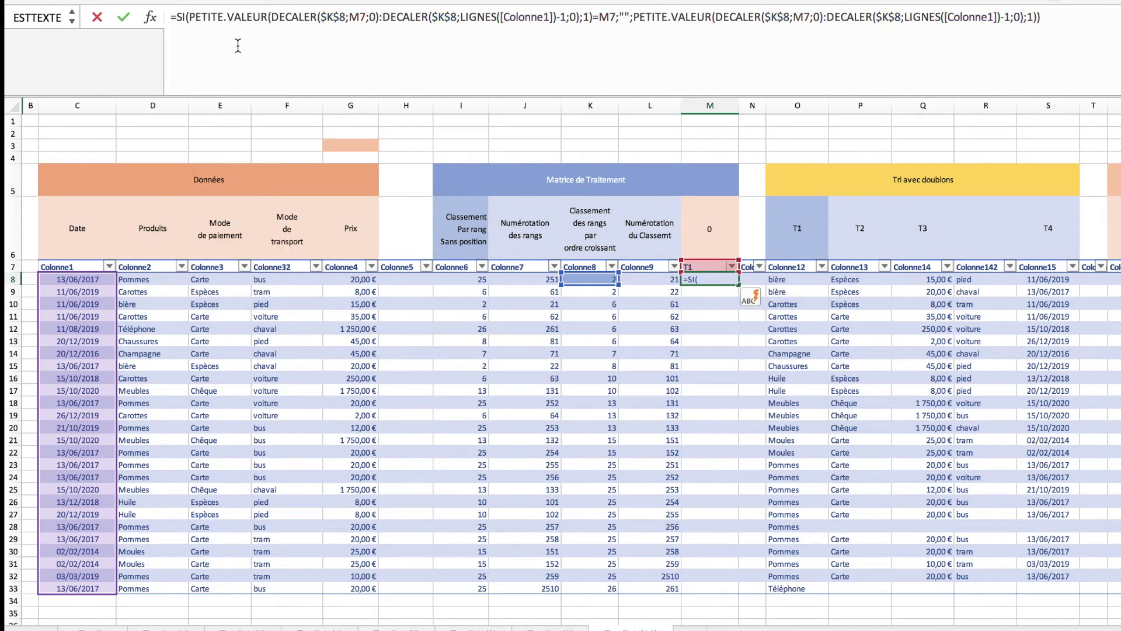
key("Return")
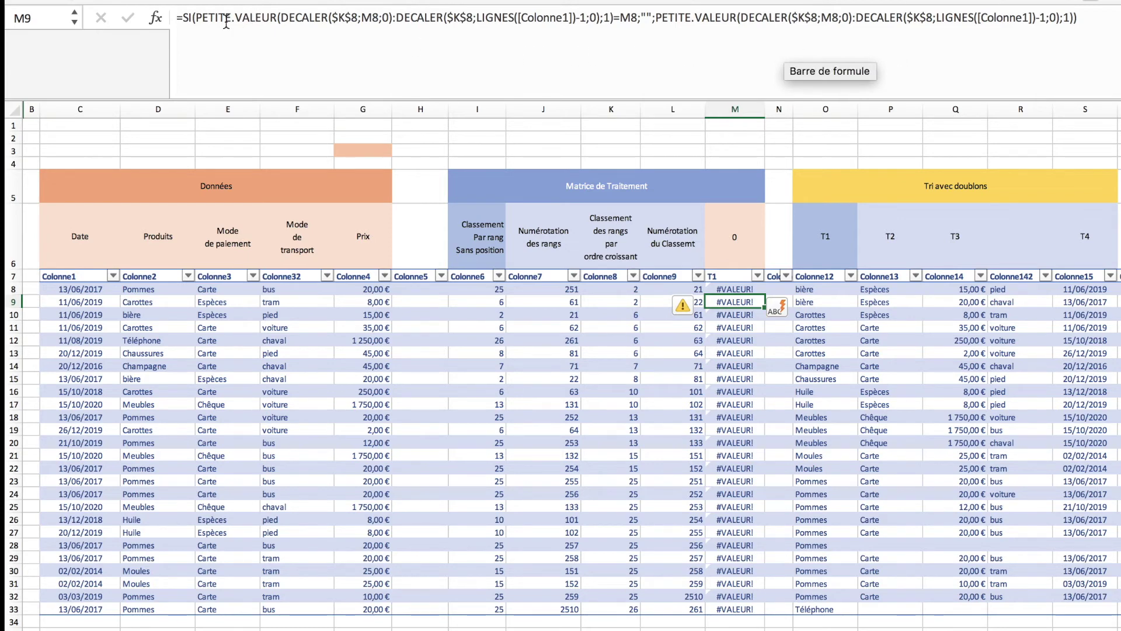
- Split the M9 formula across three lines, breaking after the equals sign and before the second PETITE.VALEUR
left_click(183, 18)
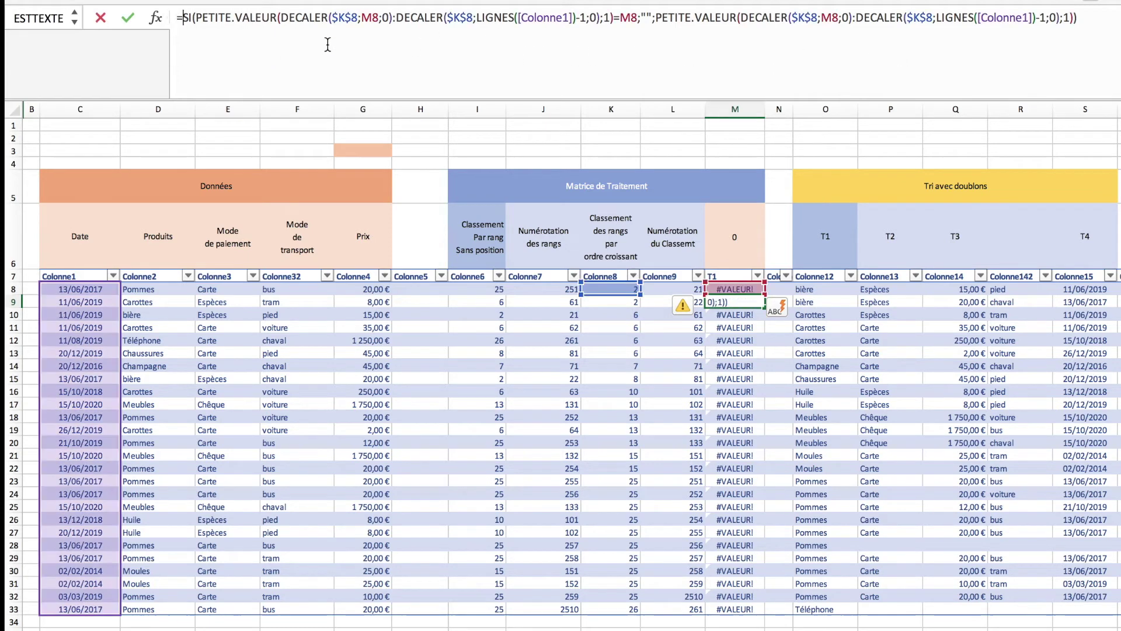
key("alt+Return")
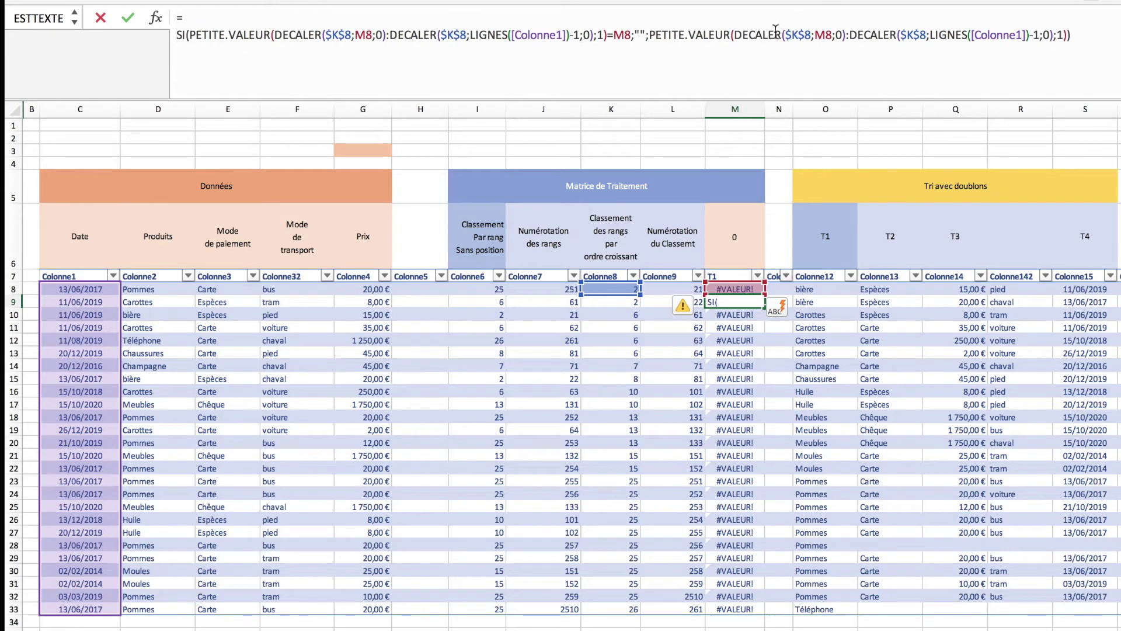
left_click(650, 36)
key("alt+Return")
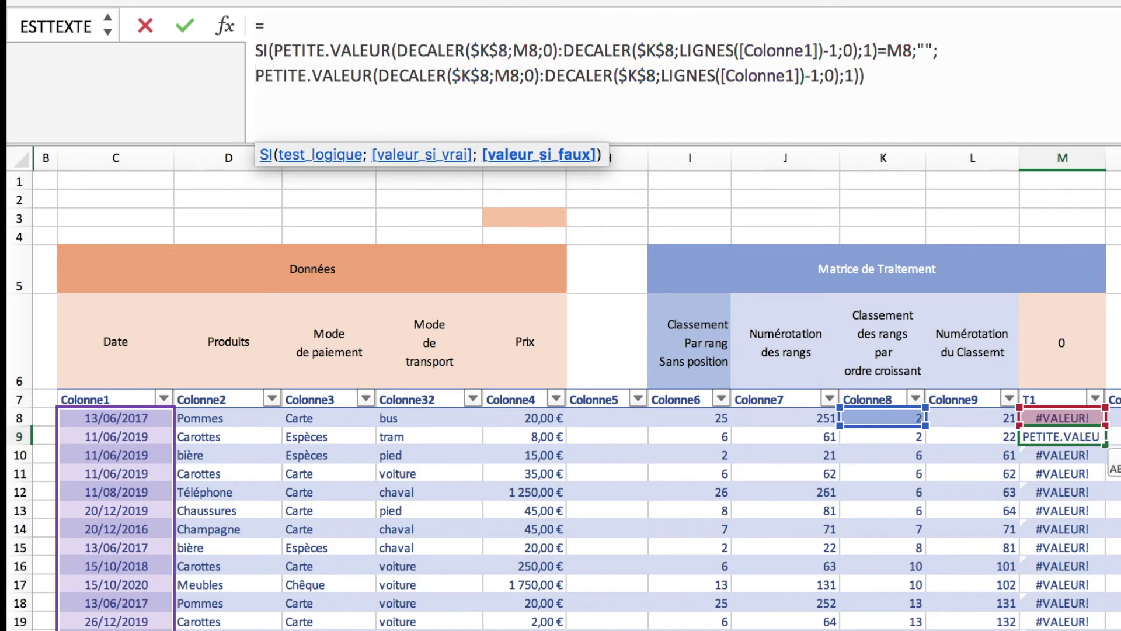
key("Return")
- Copy the final PETITE.VALEUR expression of the M8 formula without the outer closing parenthesis
key("Up")
key("Up")
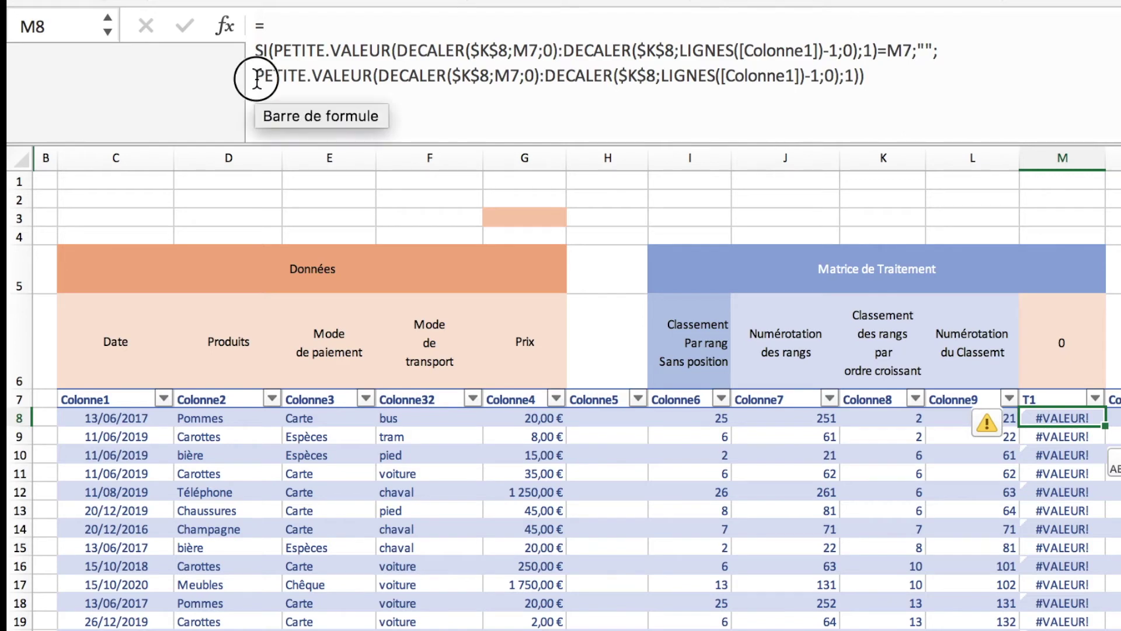
left_click_drag(257, 79, 859, 92)
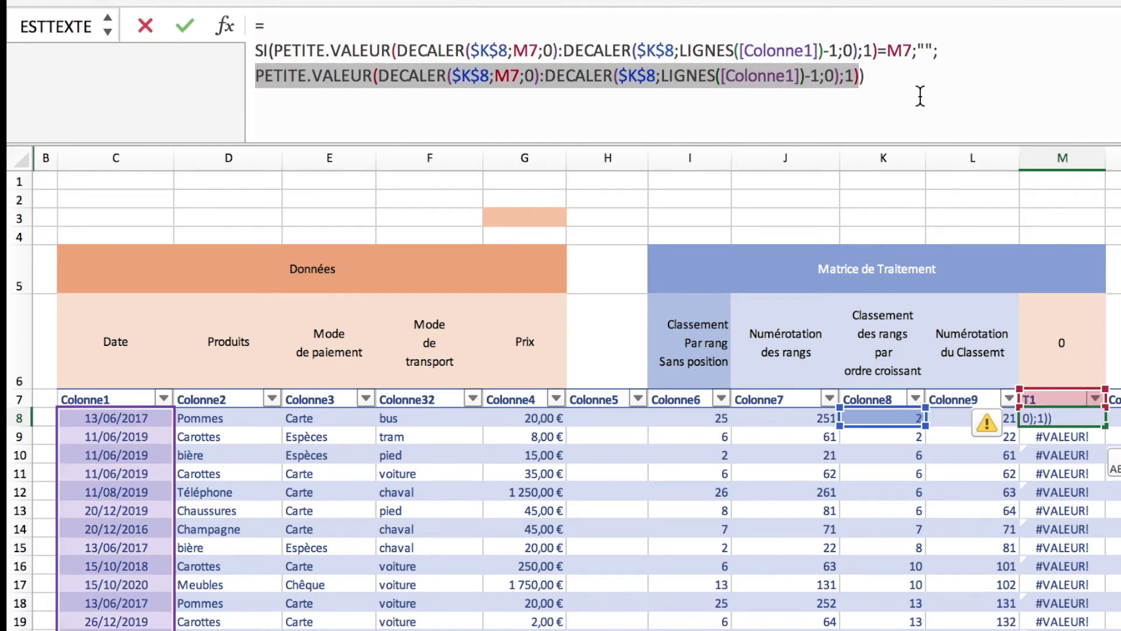
left_click(372, 19)
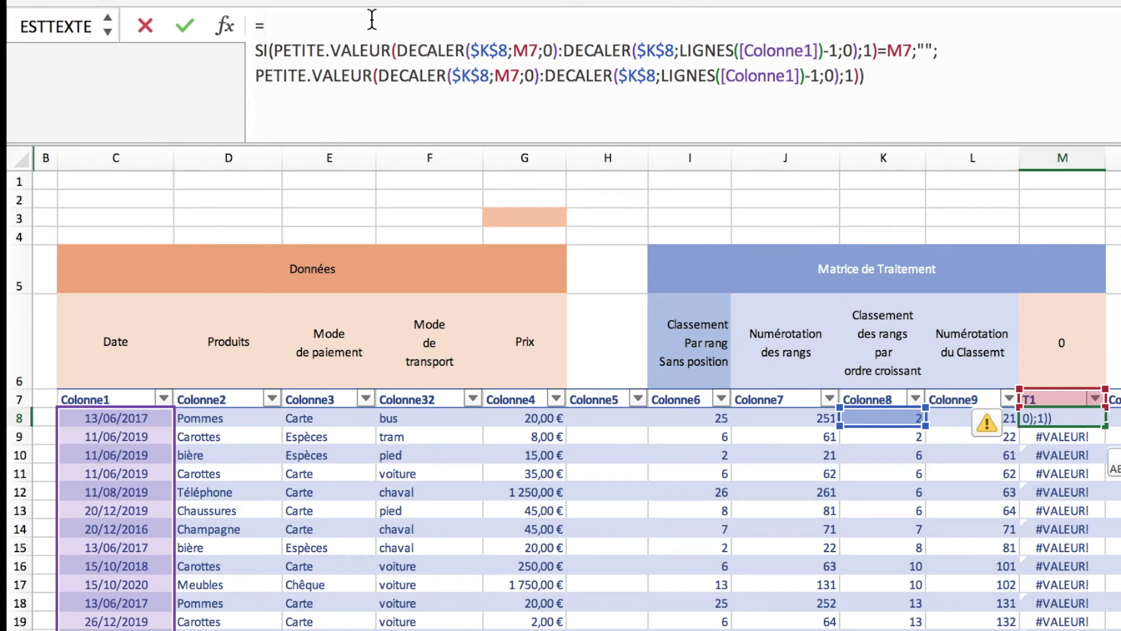
- Insert SI(ESTTEXTE(M7); right after the equals sign of the M8 formula, ahead of the existing SI
type("SI(")
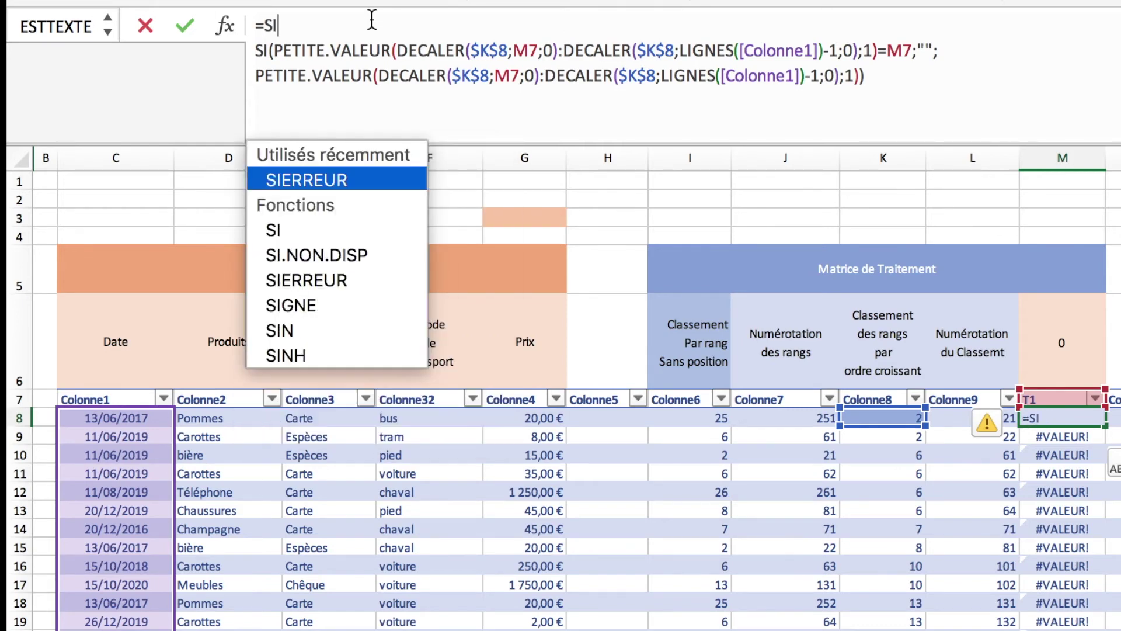
key("BackSpace")
type("(")
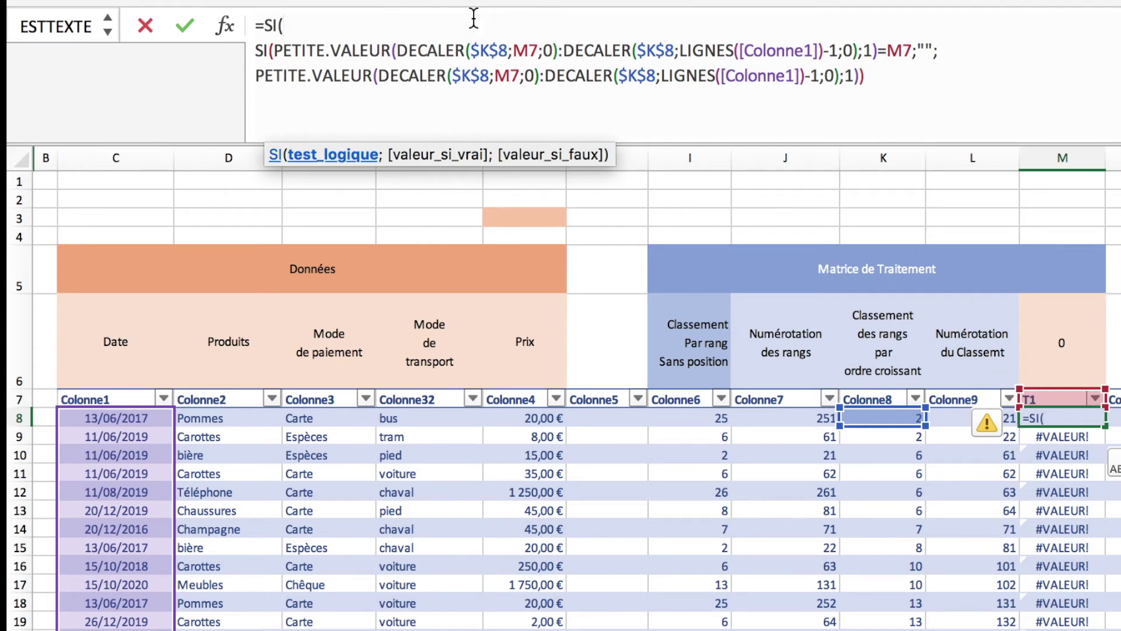
type("EST")
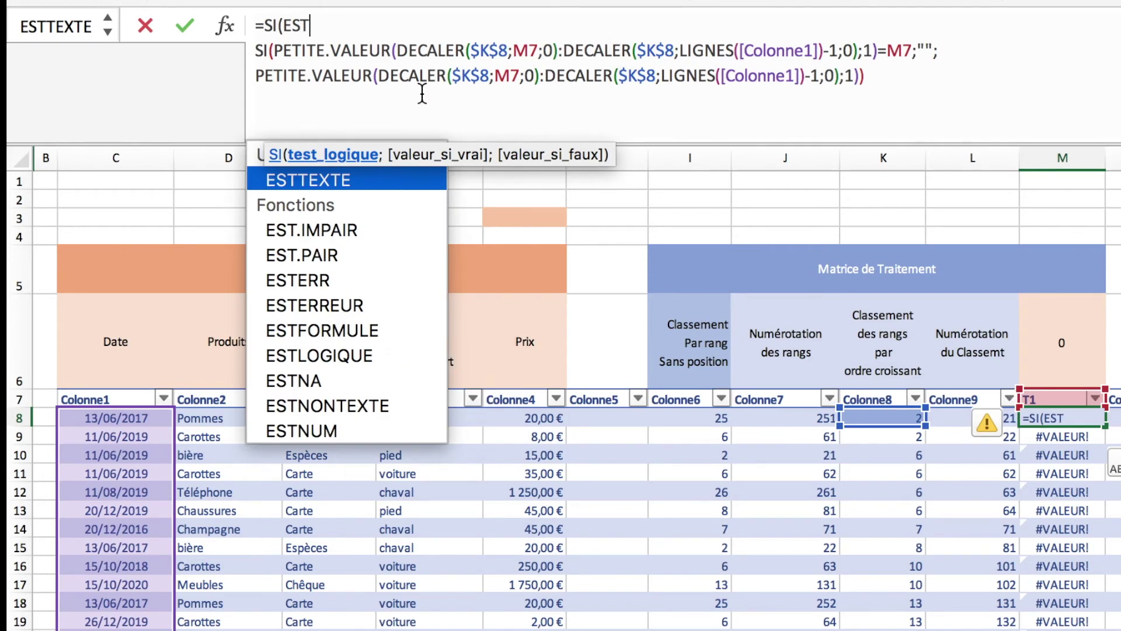
double_click(330, 181)
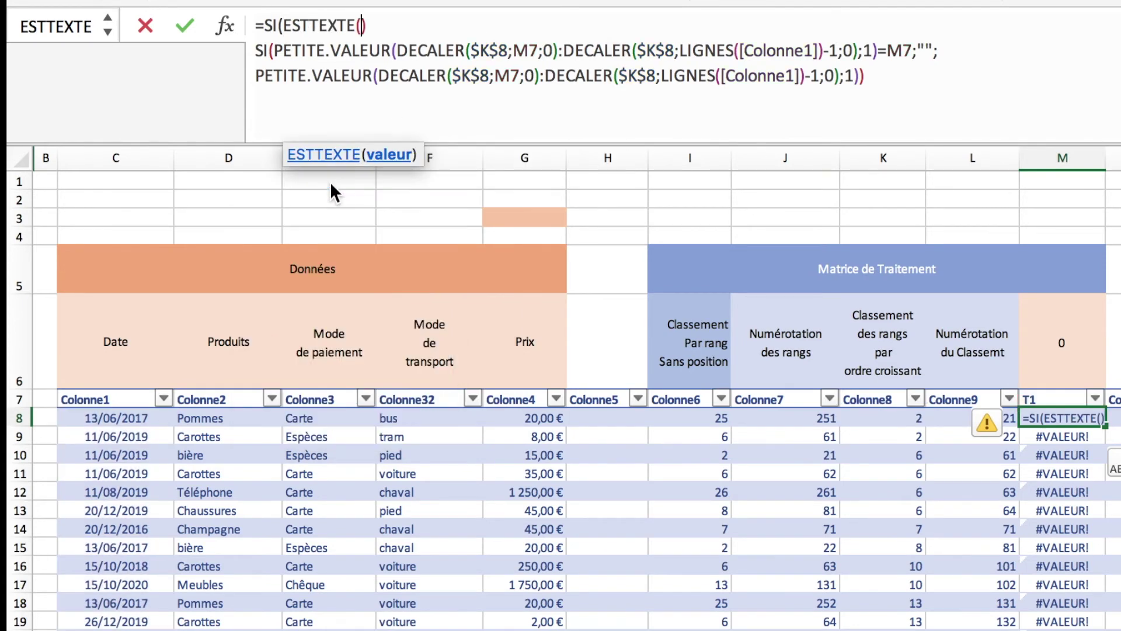
type("M7)")
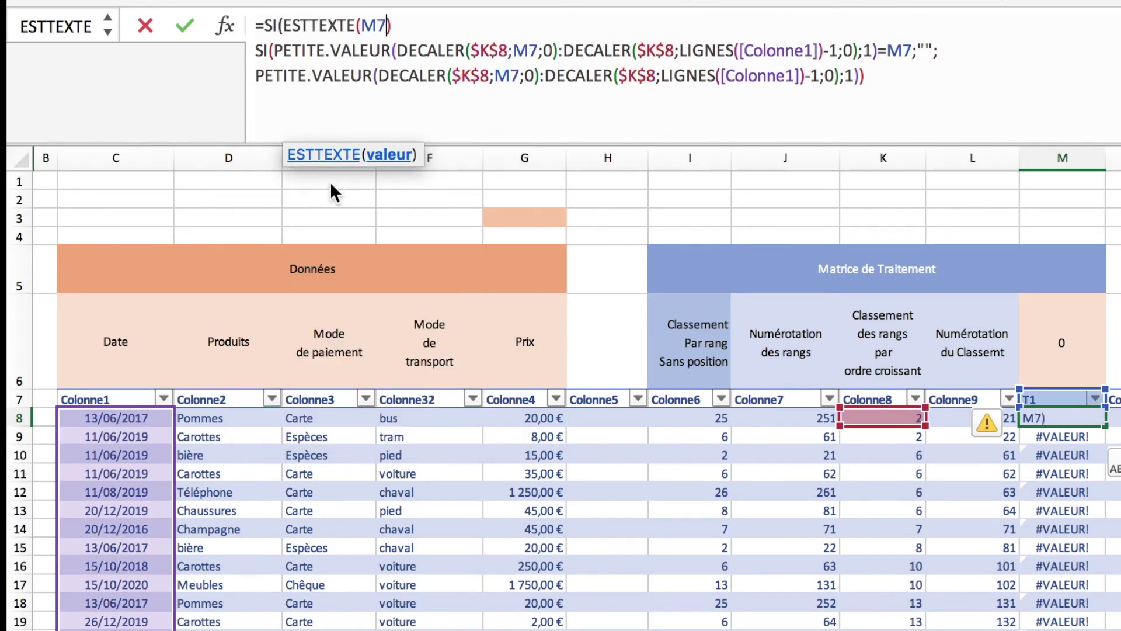
type(".")
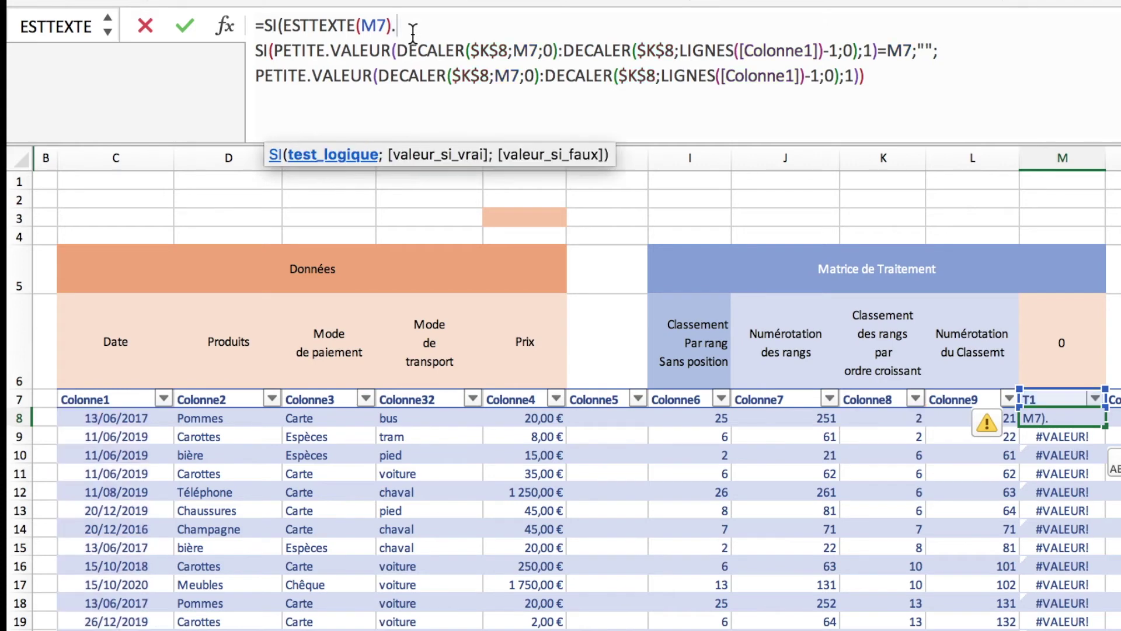
key("BackSpace")
type(";")
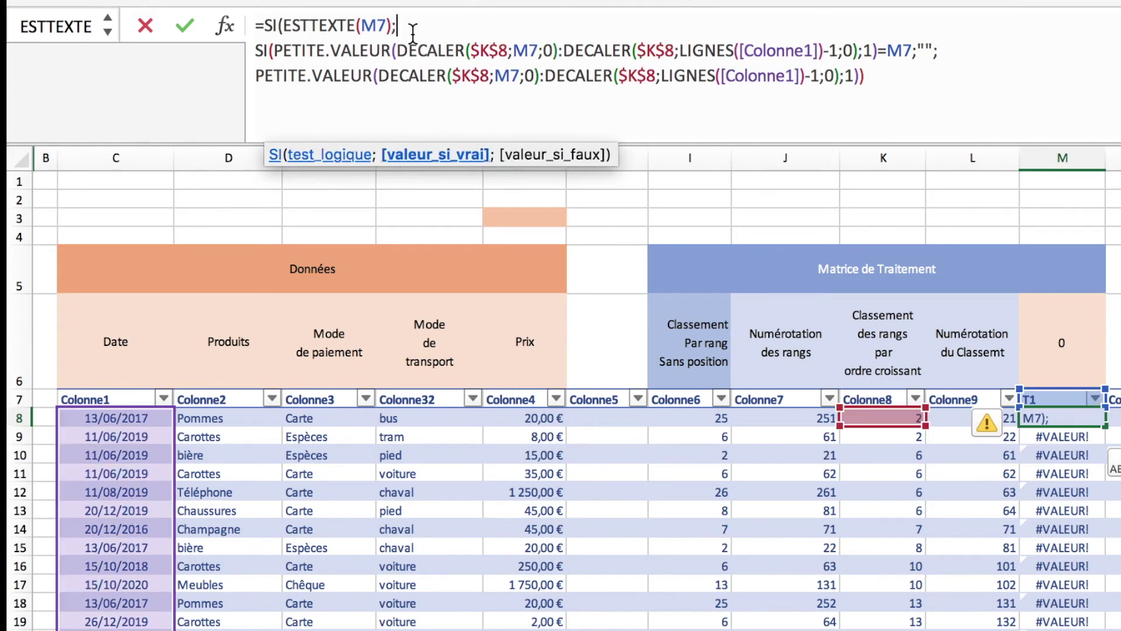
- Add the copied PETITE.VALEUR expression as the ESTTEXTE test's true value, with 0 instead of M7 in its first DECALER
type("PETITE.VALEUR(DECALER($K$8;M7;0):DECALER($K$8;LIGNES([Colonne1])-1;0);1)")
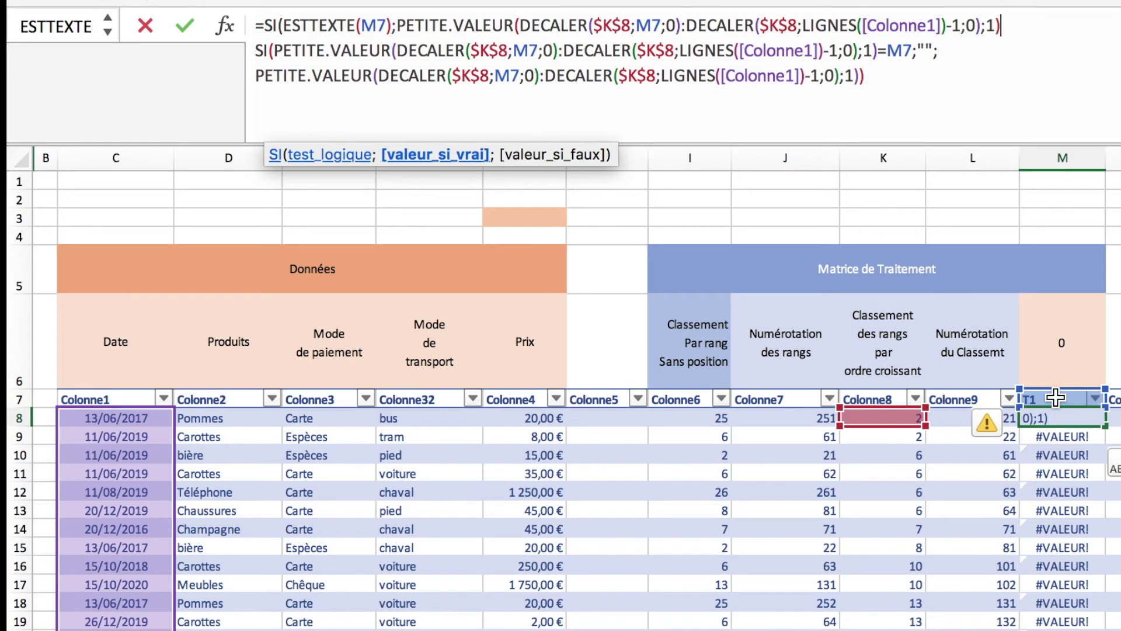
left_click(661, 26)
key("BackSpace")
key("BackSpace")
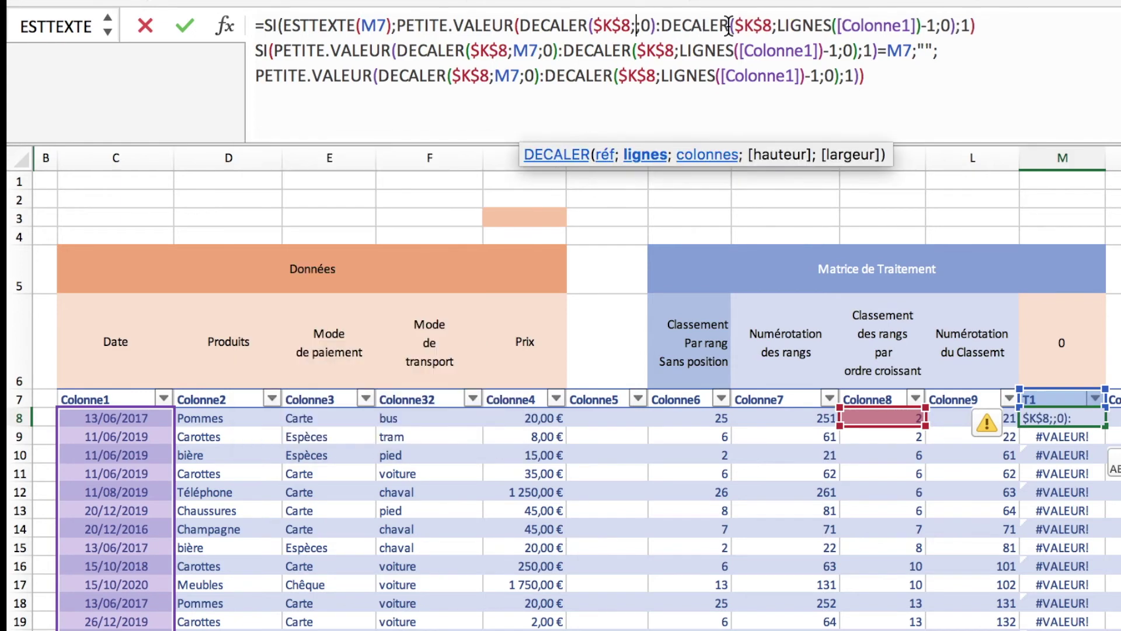
type("0")
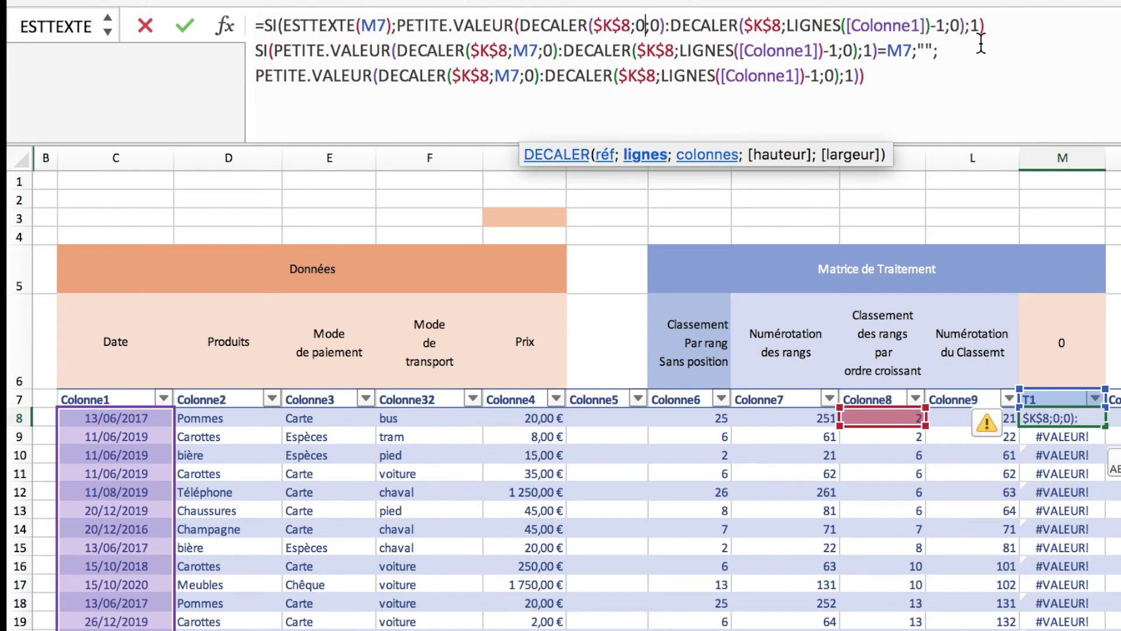
- Complete the M8 formula with the existing SI as the outer SI's false value, and fill it down column M
left_click(1003, 23)
type(";")
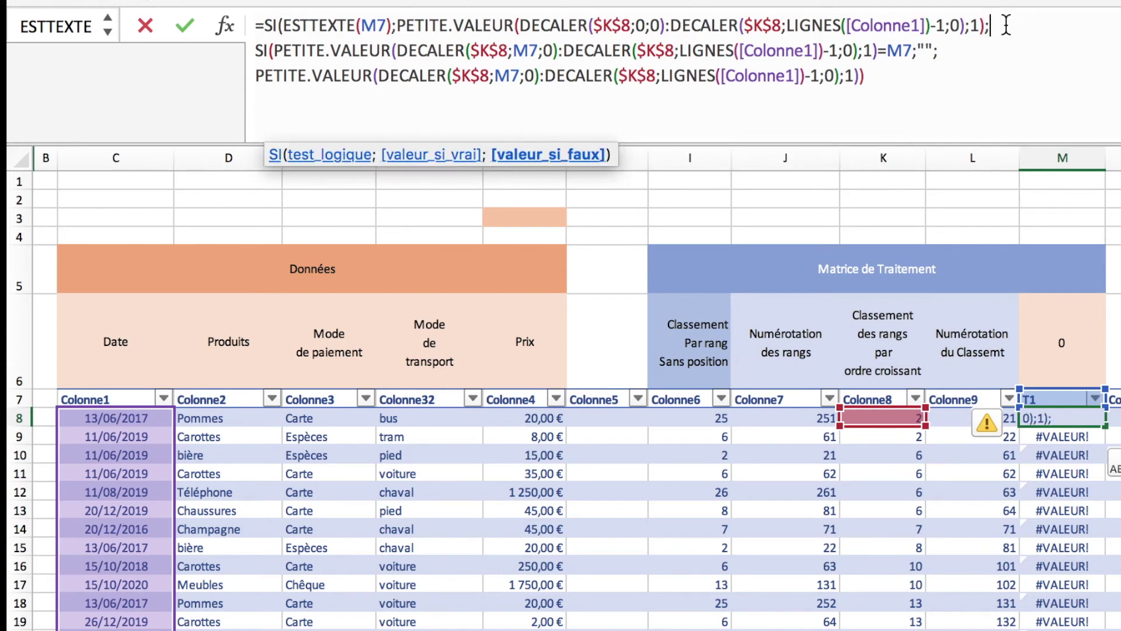
left_click(893, 80)
type(")")
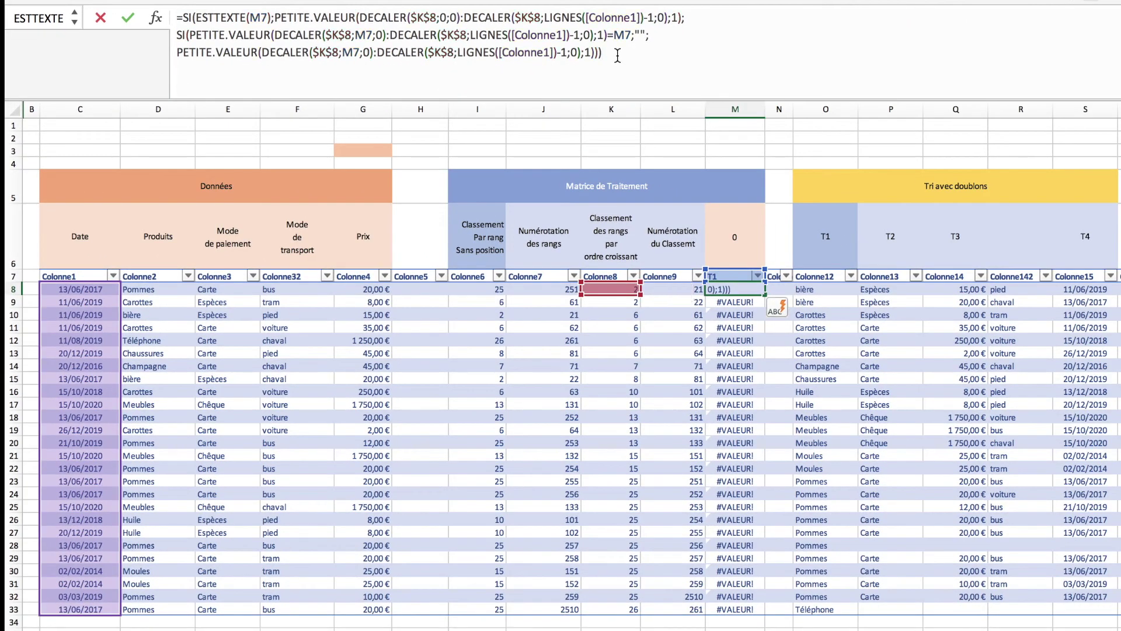
key("Return")
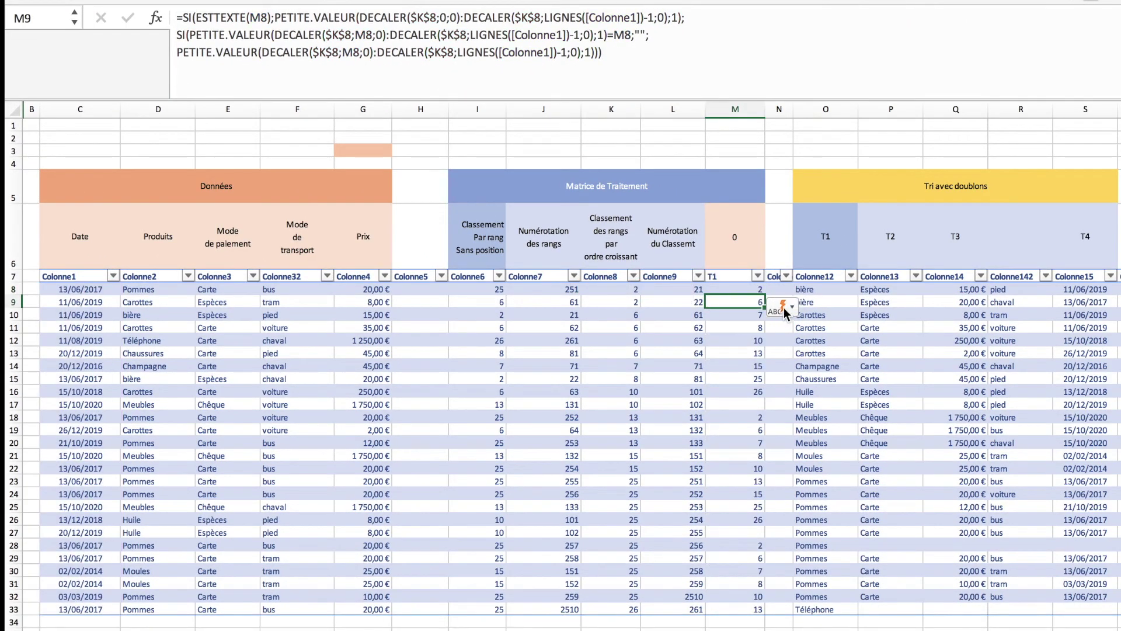
left_click(734, 292)
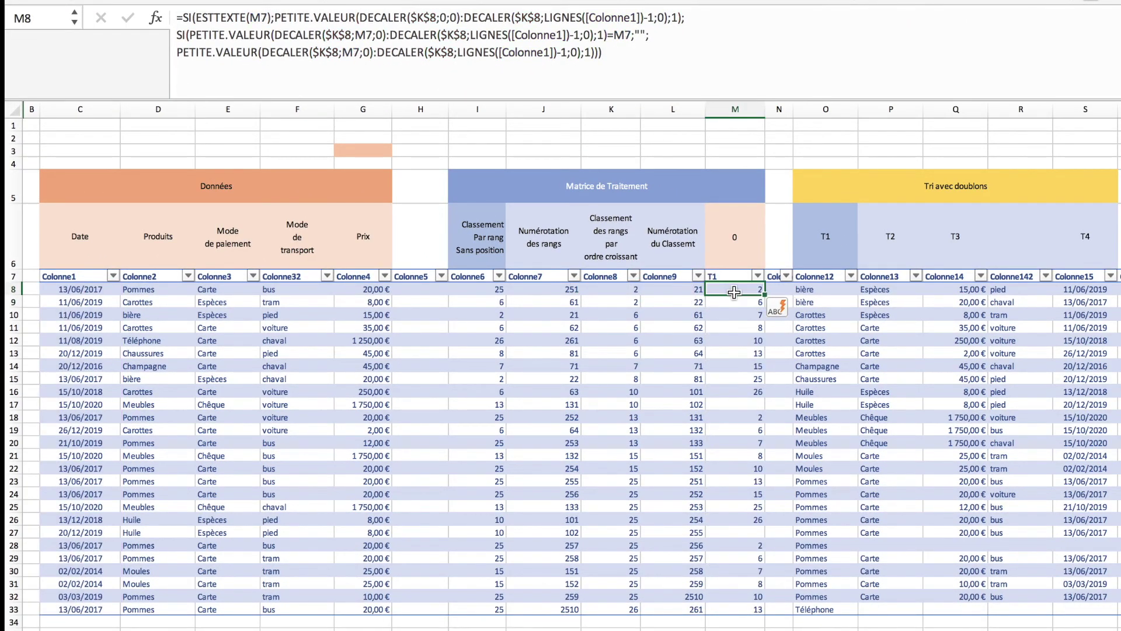
double_click(764, 295)
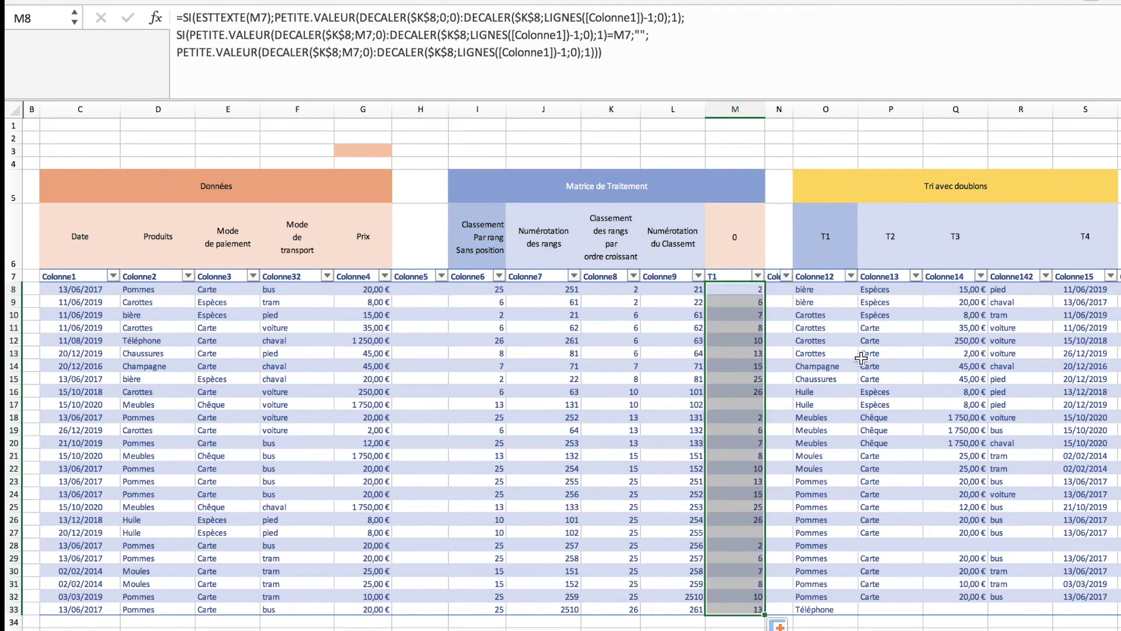
- Examine the T1 column cell by cell from M8 to M17, including how the M17 formula compares with M16
left_click(742, 292)
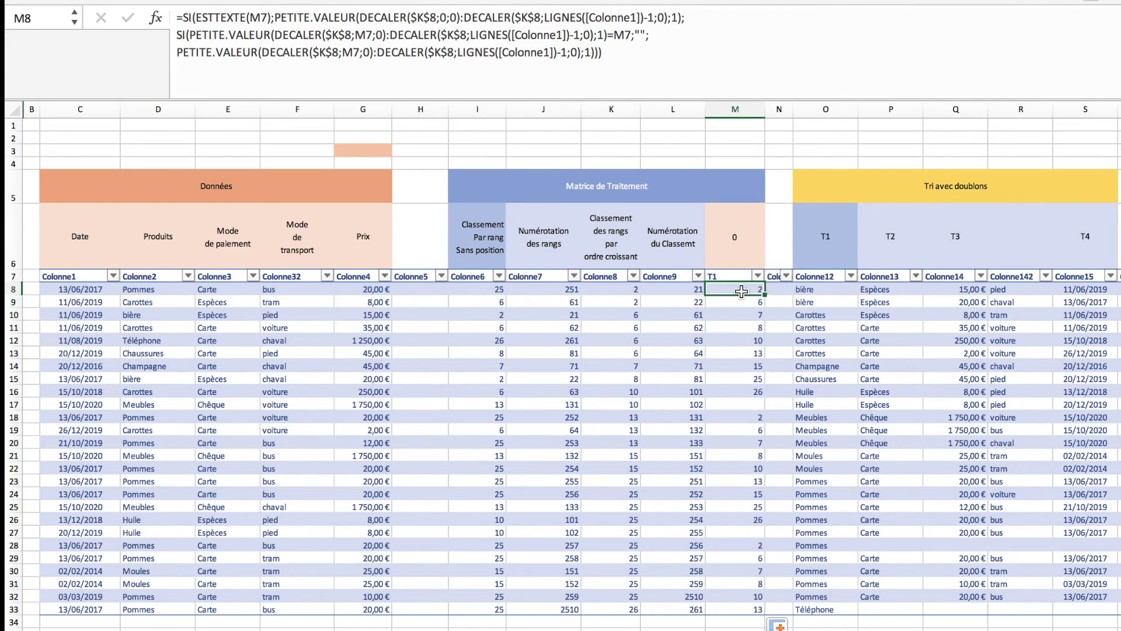
key("Down")
key("Down")
key("Down")
key("Down")
key("Down")
key("Down")
key("Down")
key("Down")
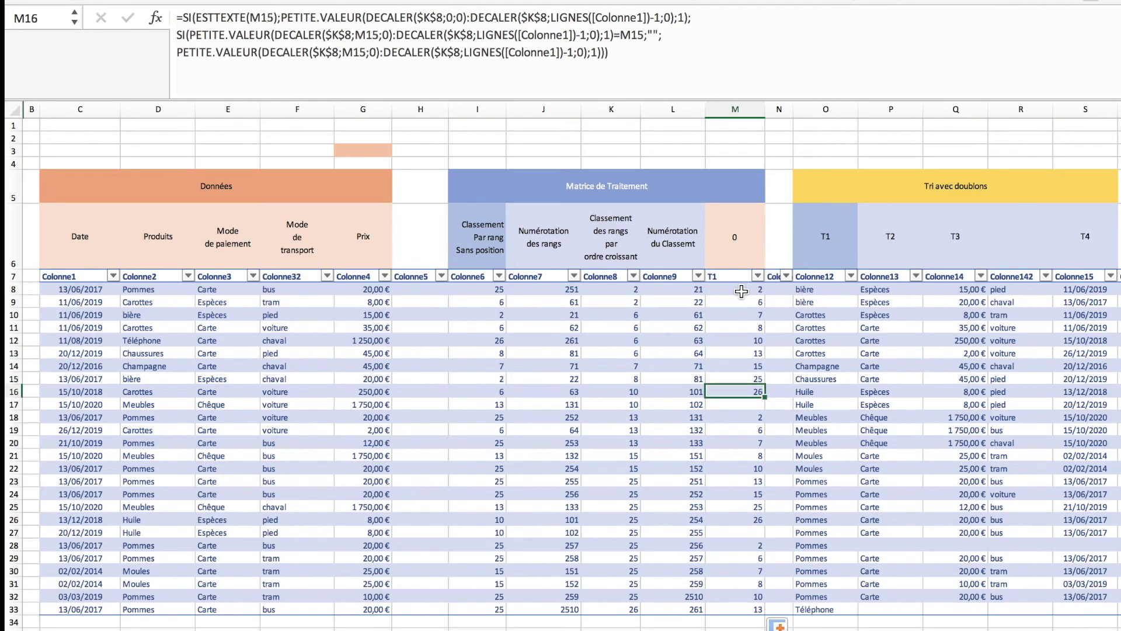
key("Down")
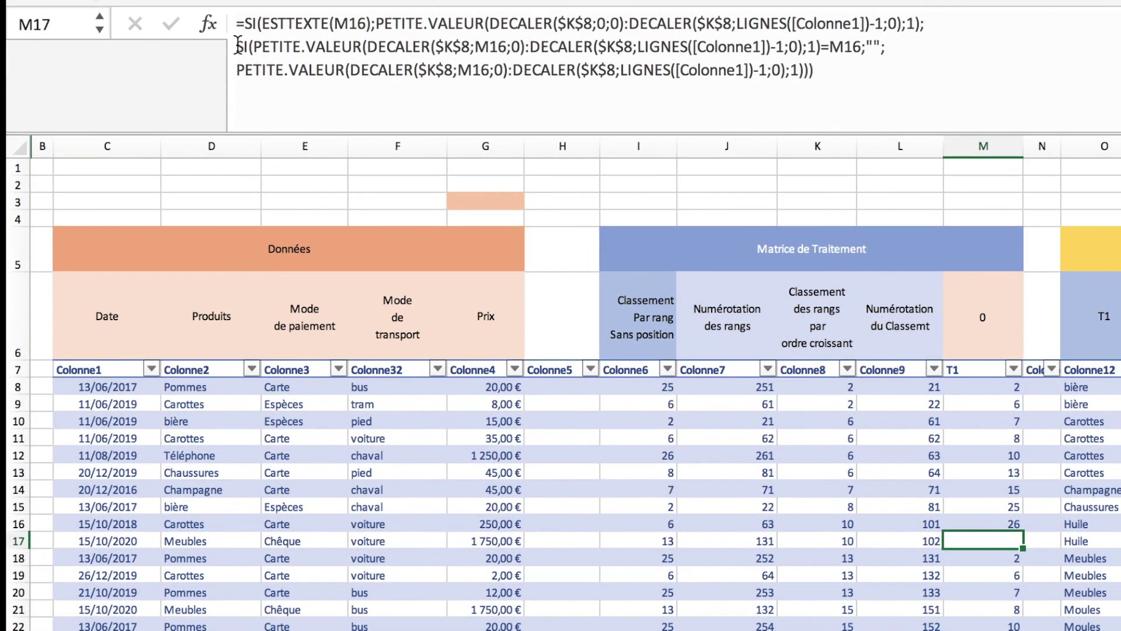
left_click(889, 48)
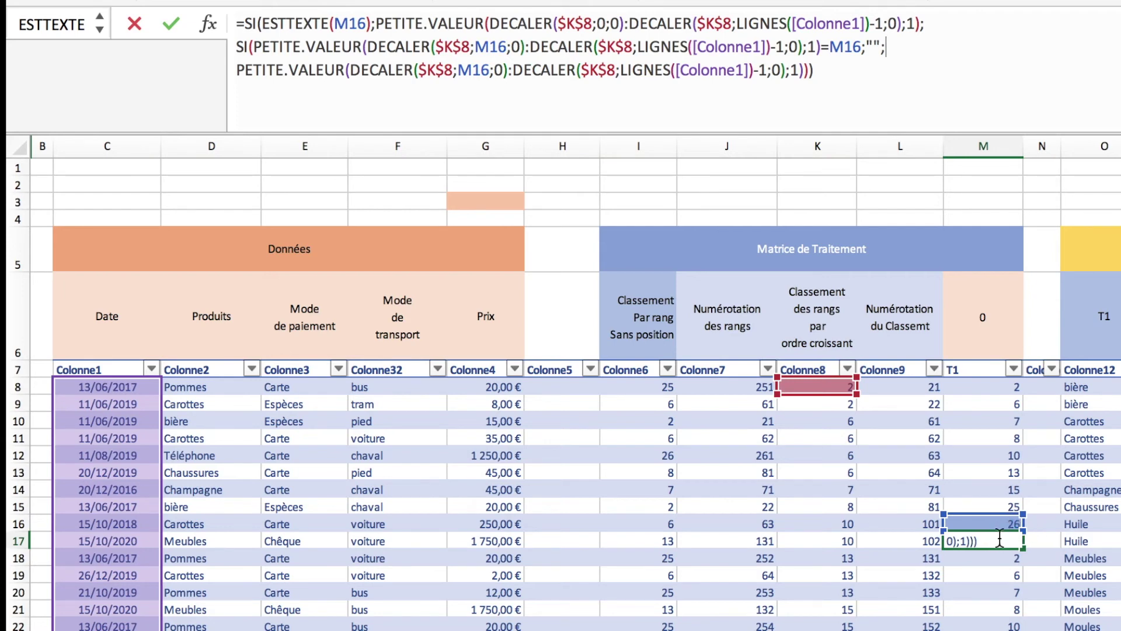
key("Return")
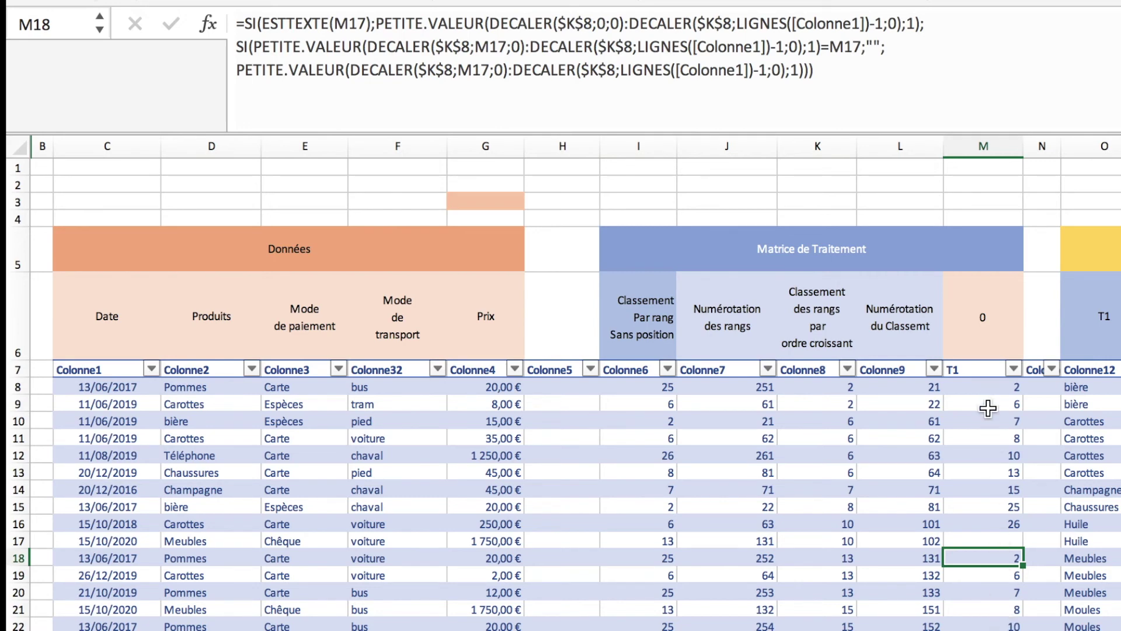
- Wrap the M8 formula in an outer SI(M7="";"";…) placed on its own first line, closing it with an extra parenthesis
left_click(984, 388)
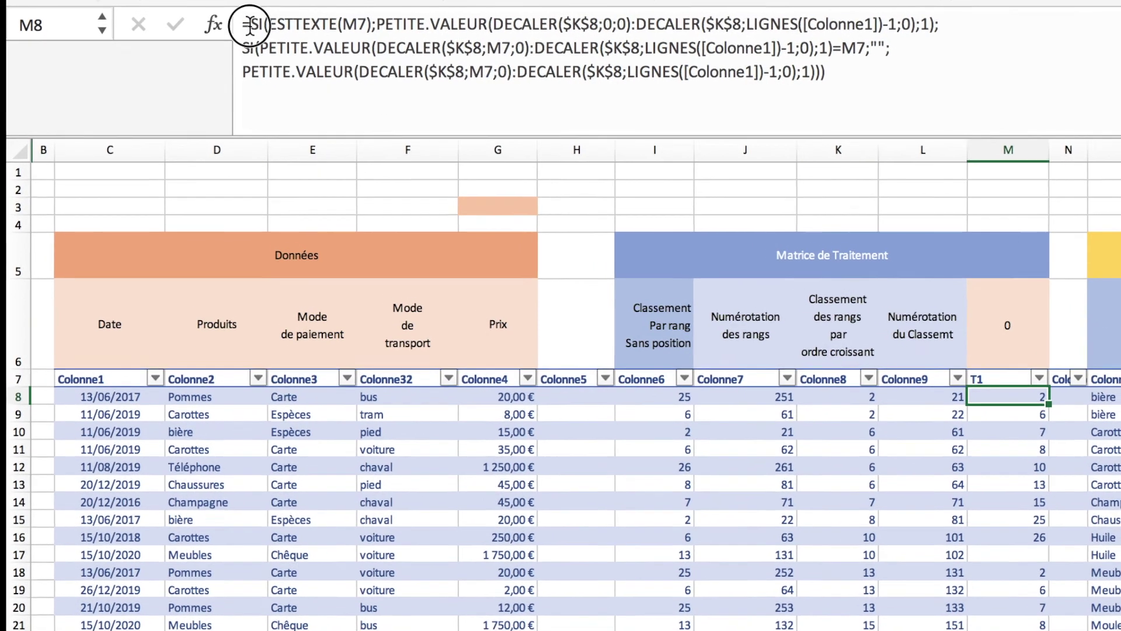
left_click(249, 25)
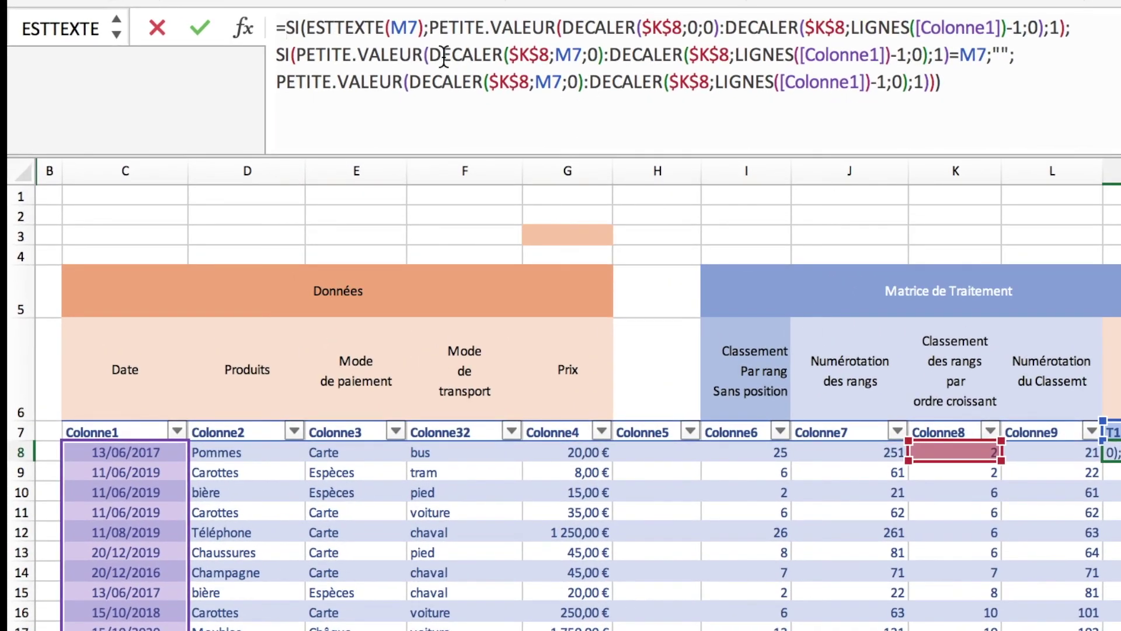
key("alt+Return")
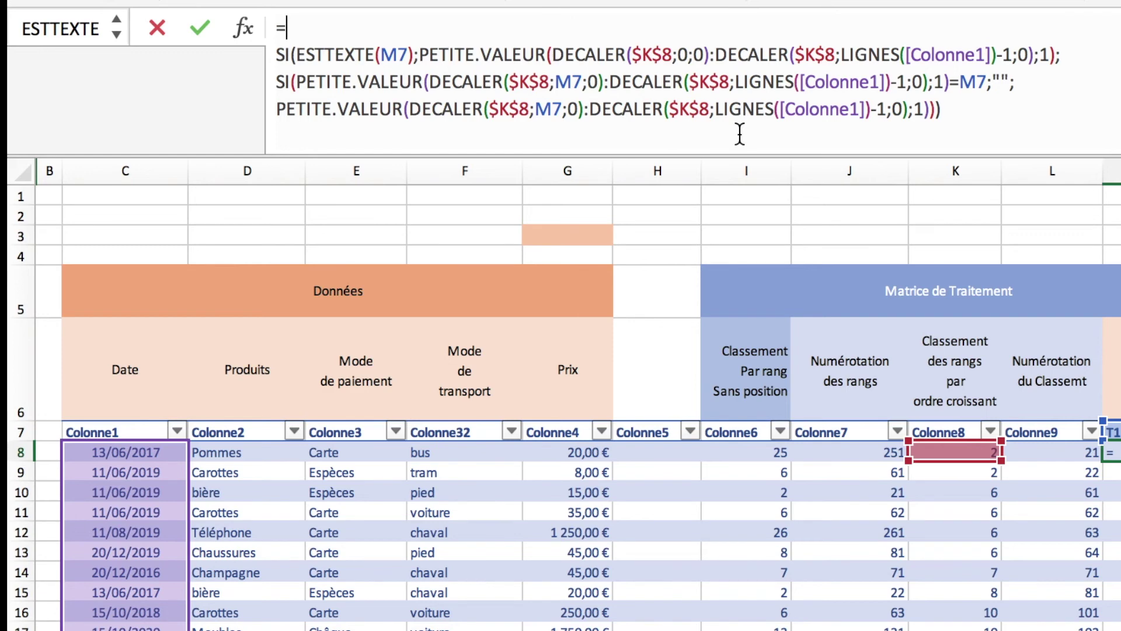
type("SI")
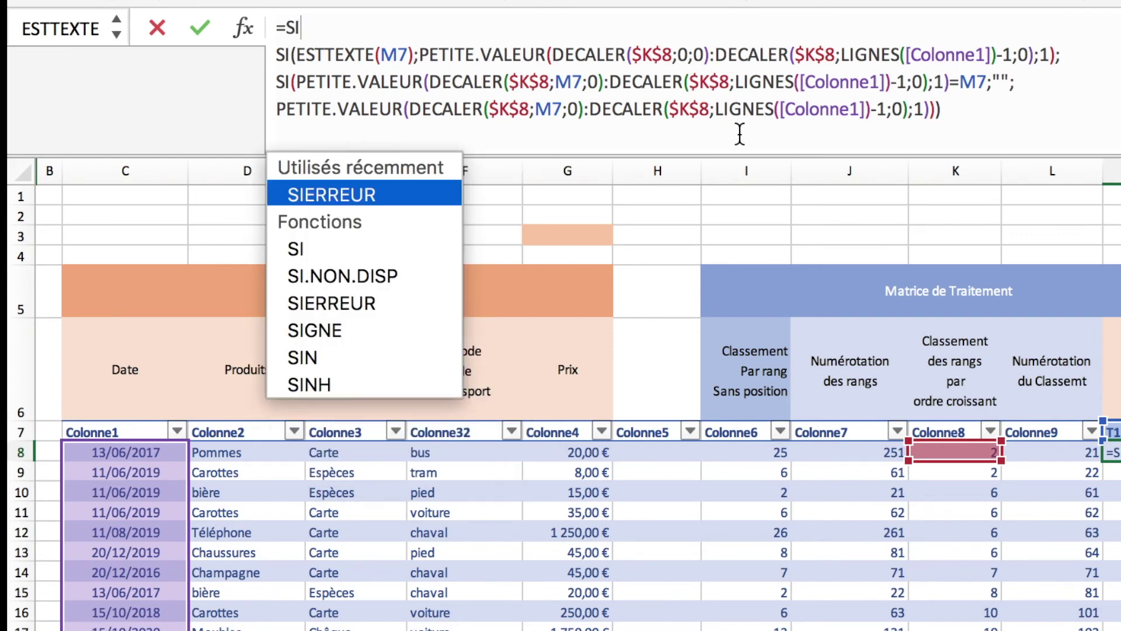
type("(M")
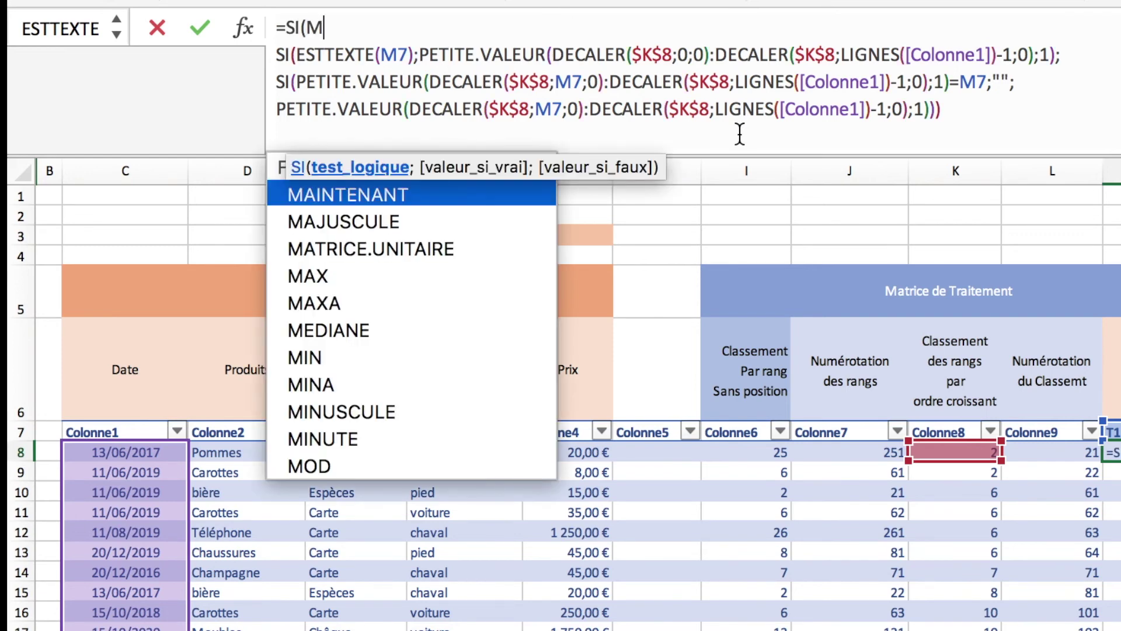
type("7=")
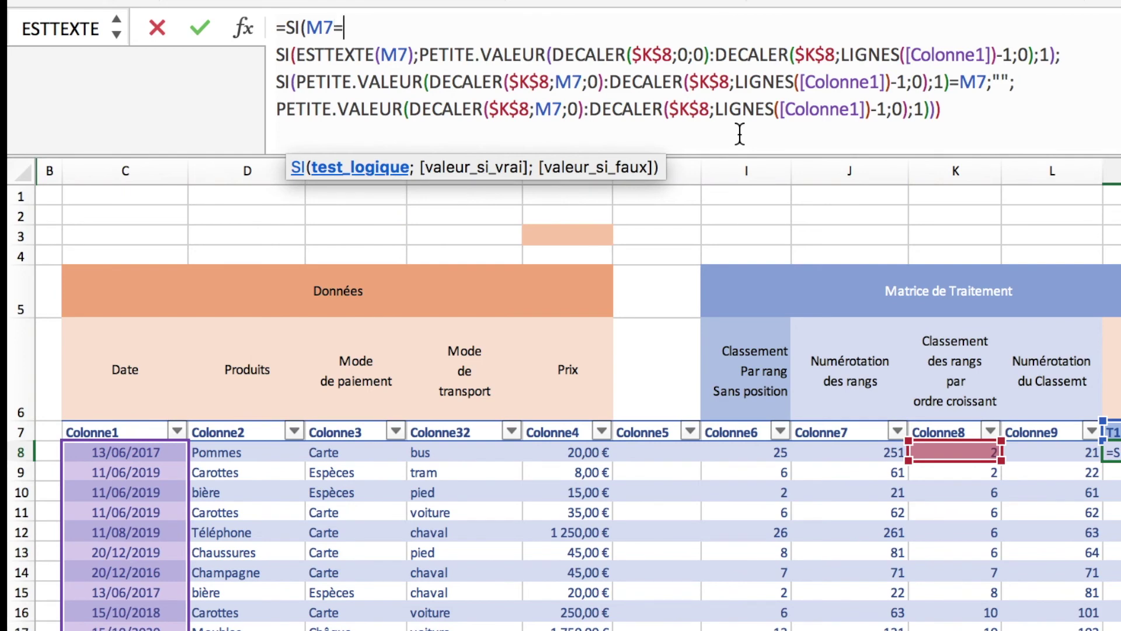
type("\"\";")
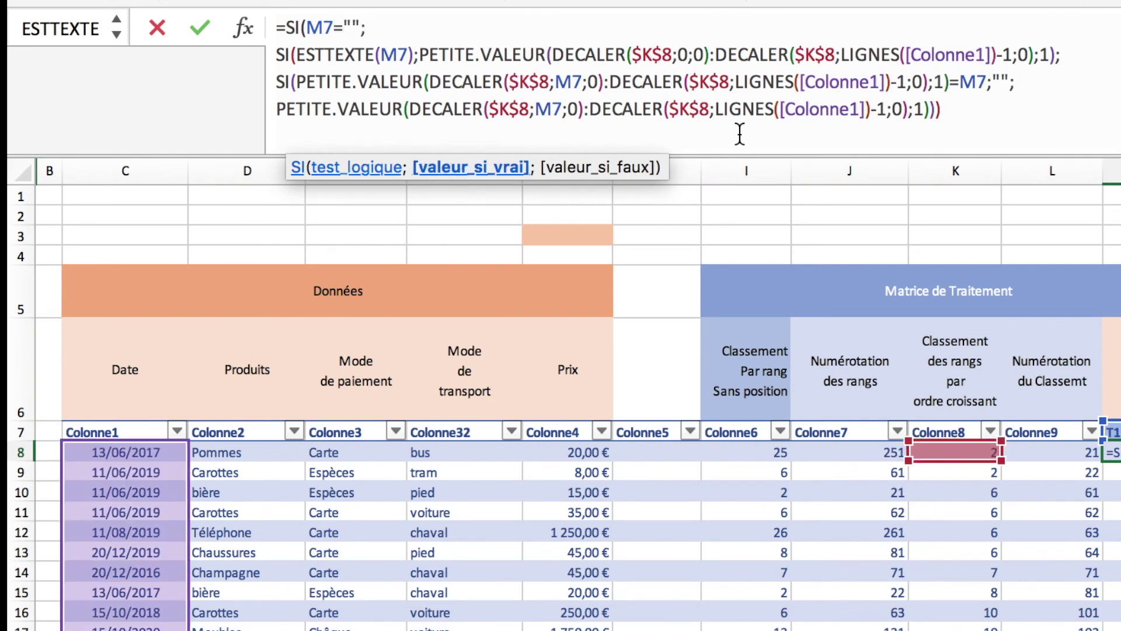
type("\"\";")
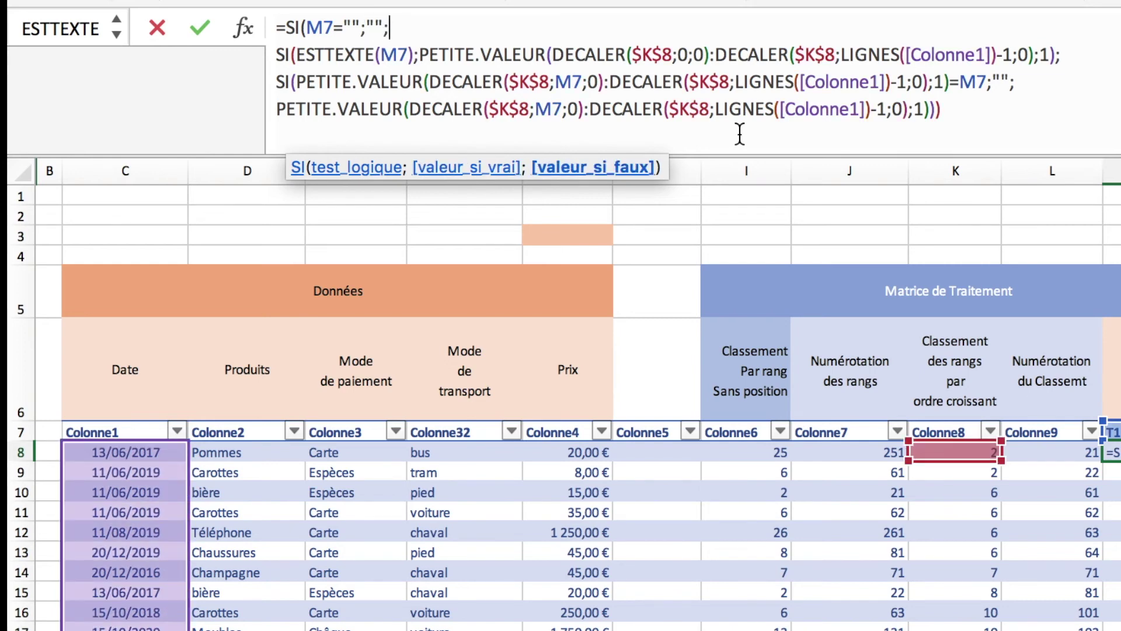
left_click(1008, 104)
type(")")
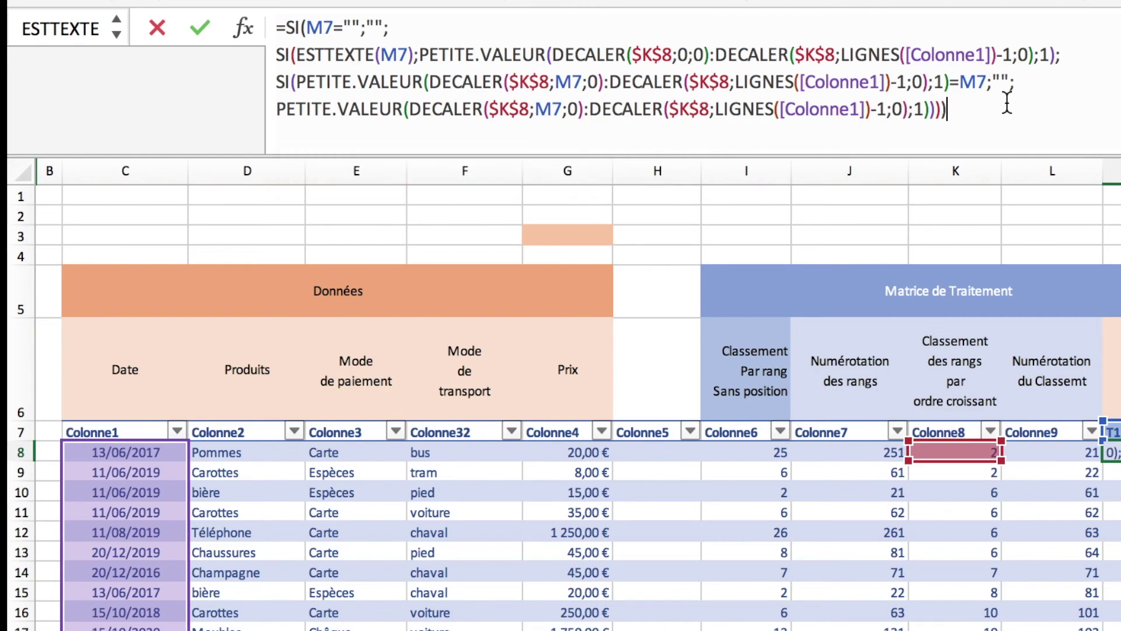
key("ctrl+Return")
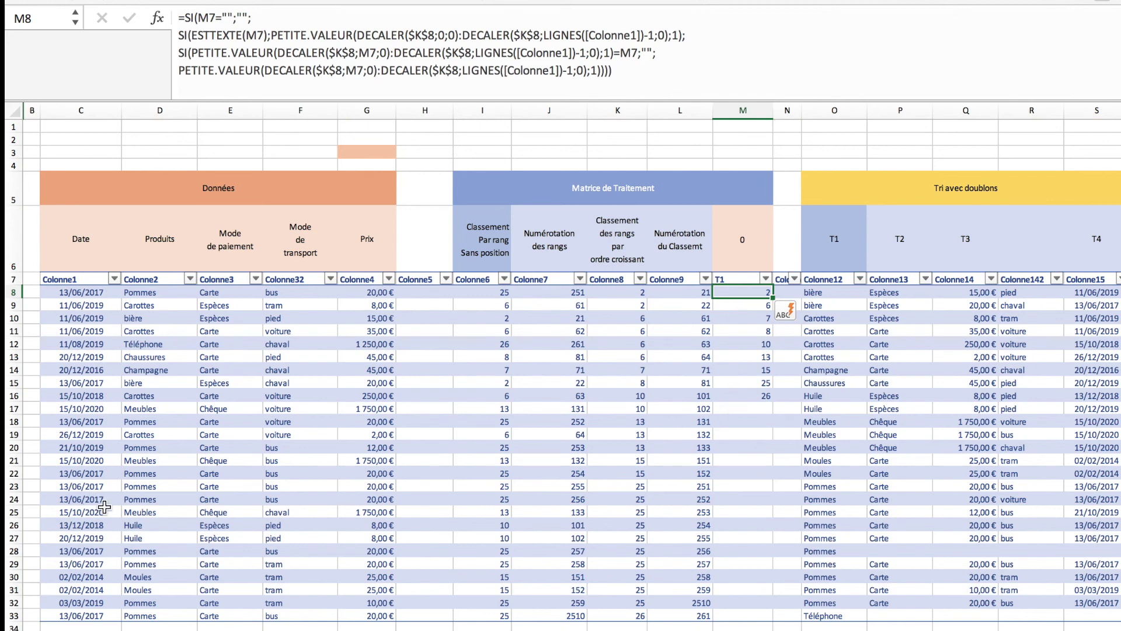
- Clear the data record in C24:G24
left_click_drag(88, 500, 373, 501)
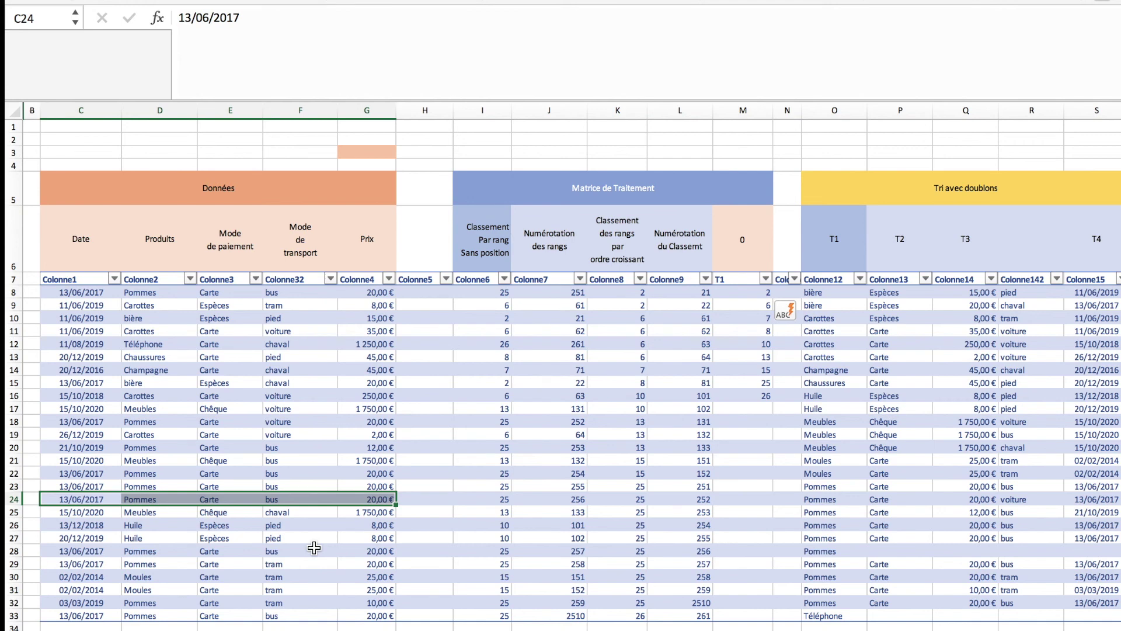
key("Delete")
left_click(315, 553)
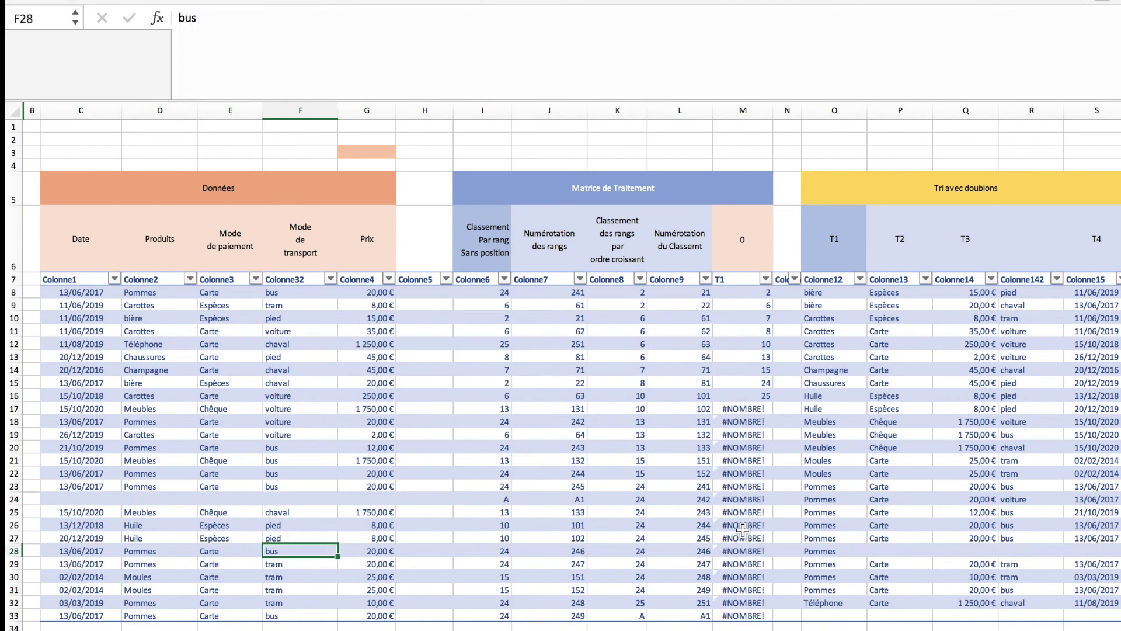
- Clear the data record in C30:G30
left_click_drag(92, 582, 361, 575)
key("Delete")
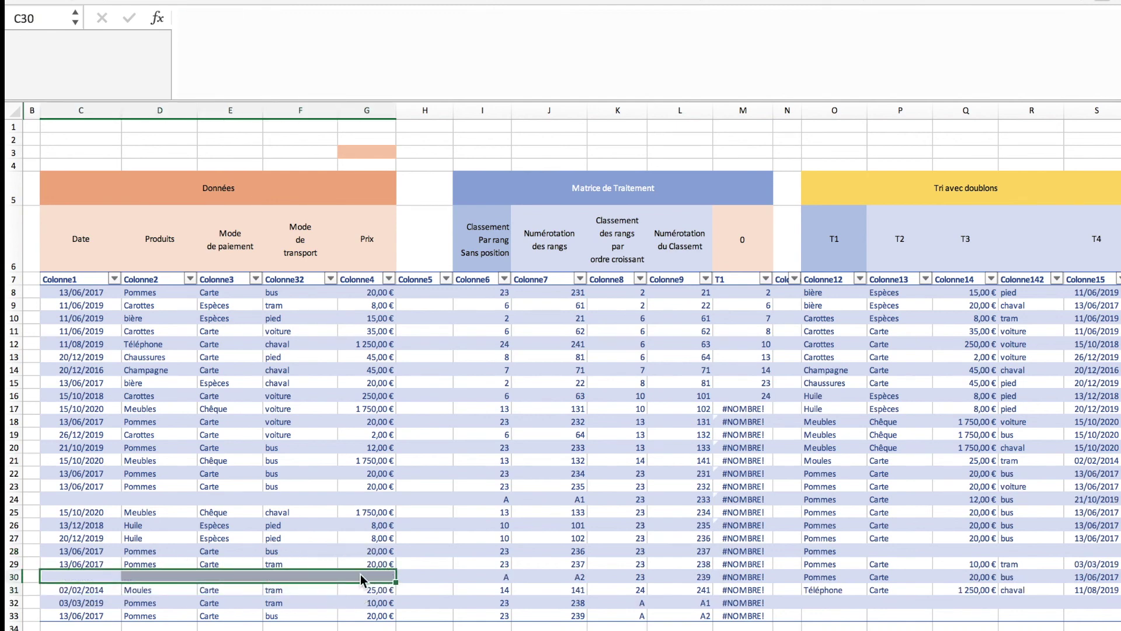
- Copy the M8 formula without its equals sign and replace it with SIERREUR(;""), leaving an empty line for the value argument
left_click(745, 290)
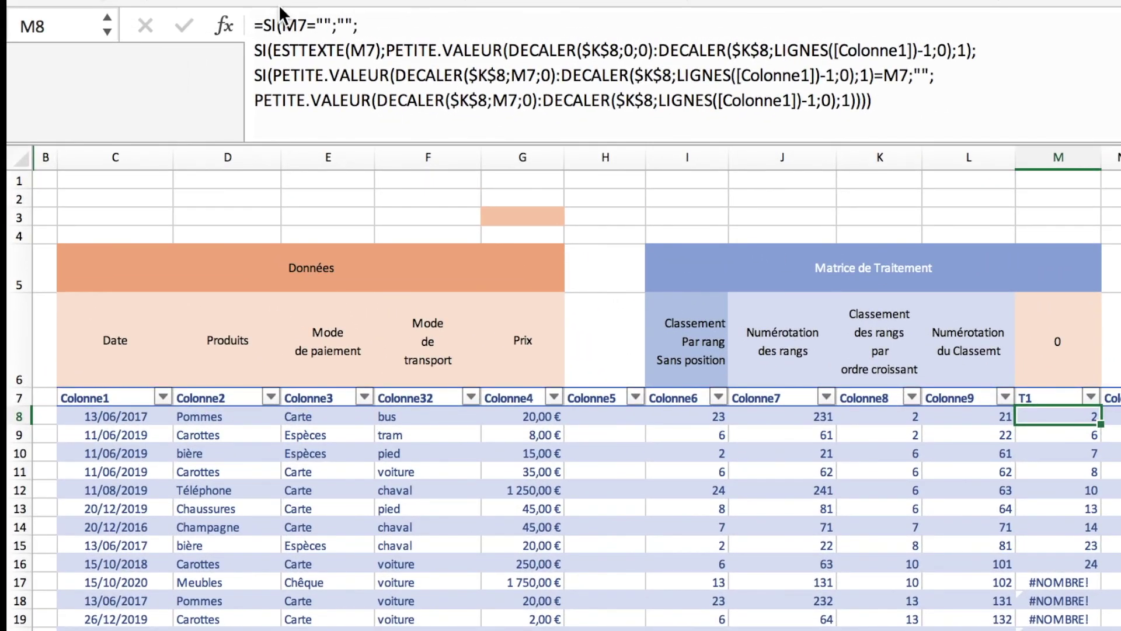
left_click_drag(262, 24, 954, 92)
key("super+c")
key("BackSpace")
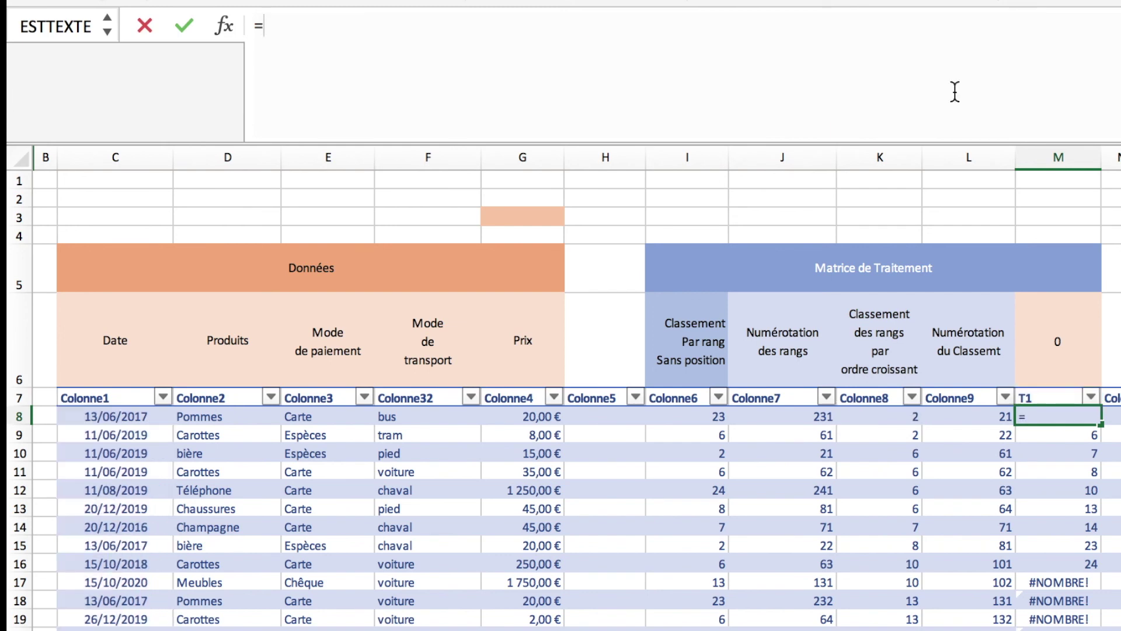
type("SIERREUR")
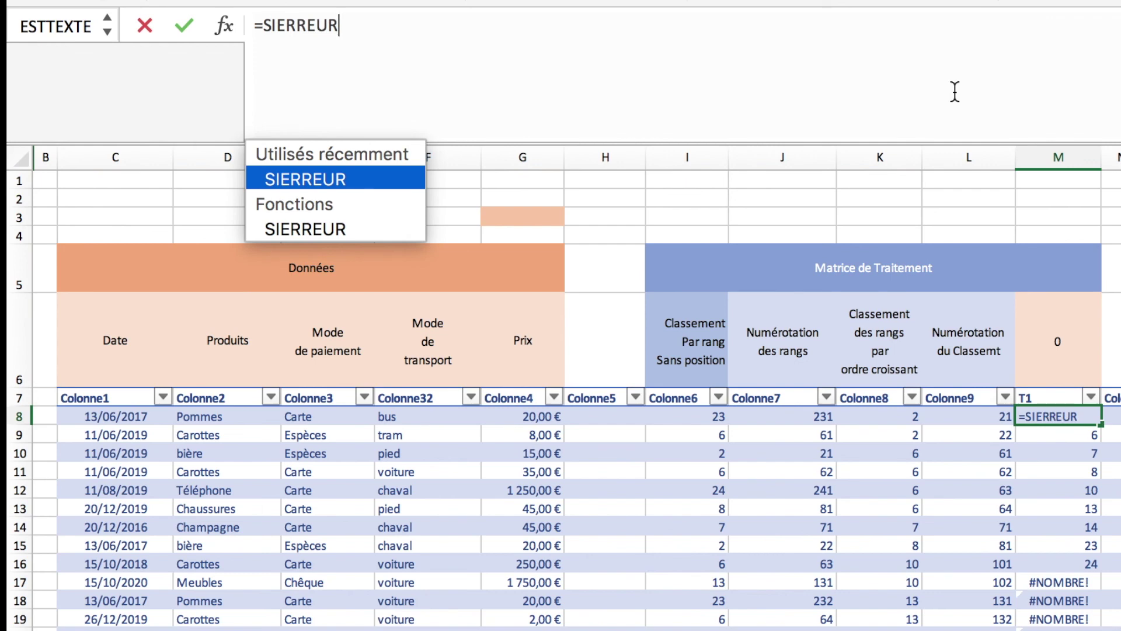
double_click(336, 181)
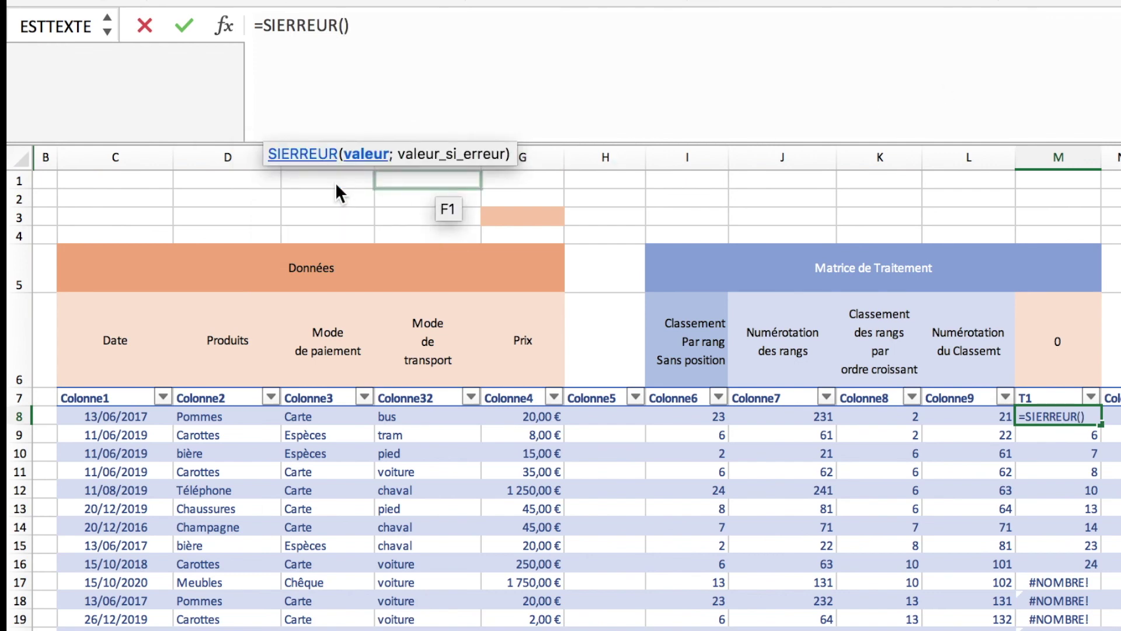
key("alt+Return")
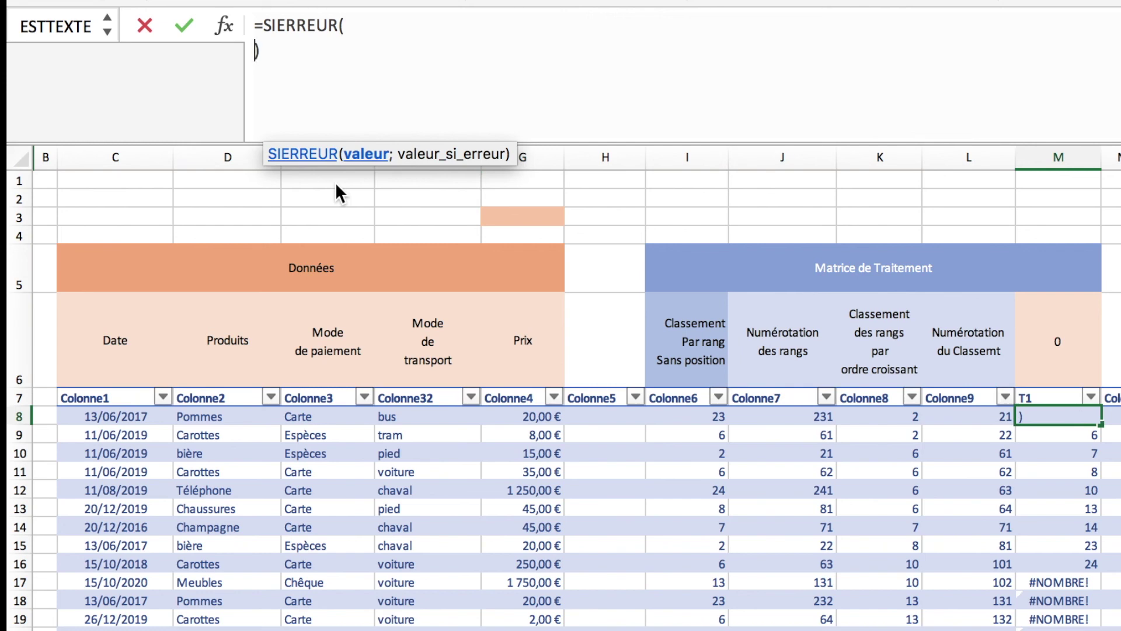
type(";\"")
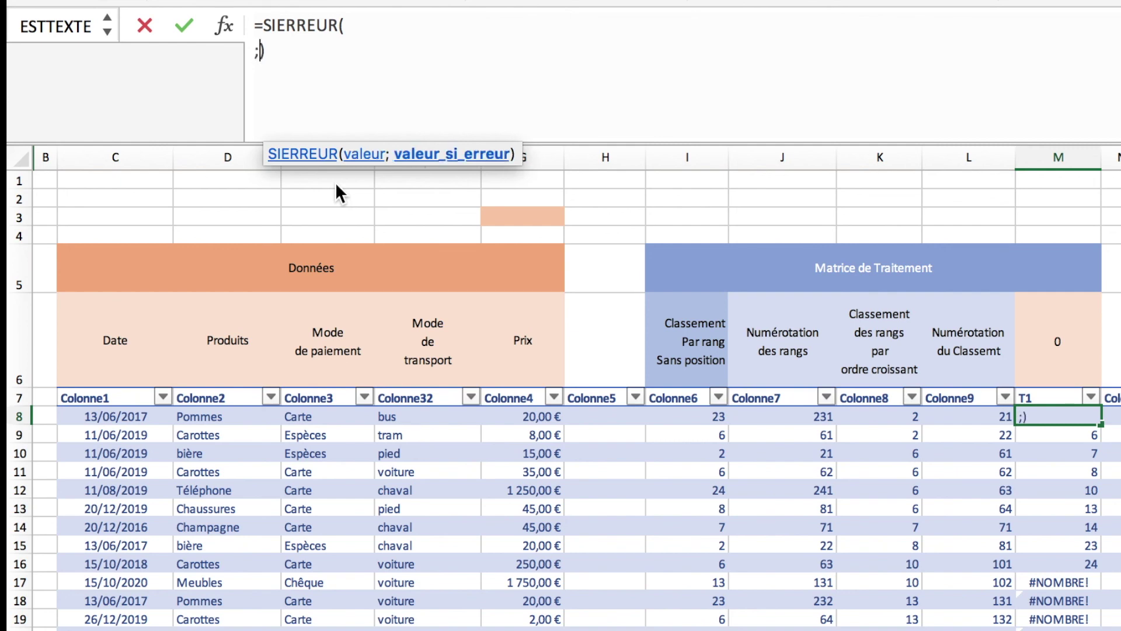
type("\"")
left_click(369, 30)
key("ctrl+alt+Return")
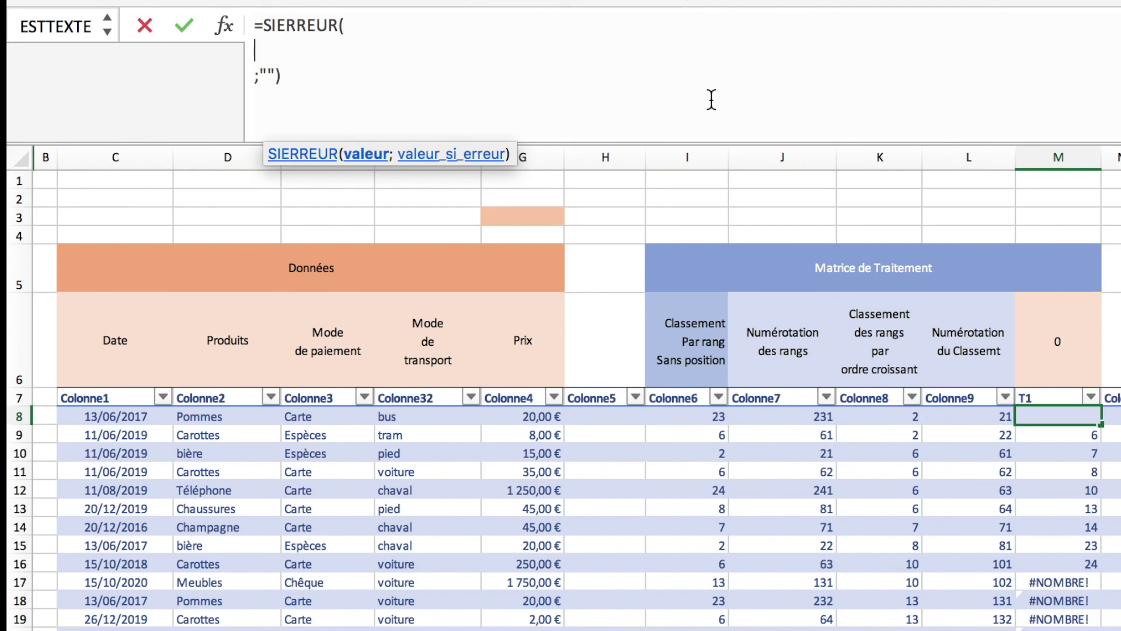
- Paste the copied nested SI as the SIERREUR value argument in M8, join ;"") to its last line, and apply the formula down column M
key("super+v")
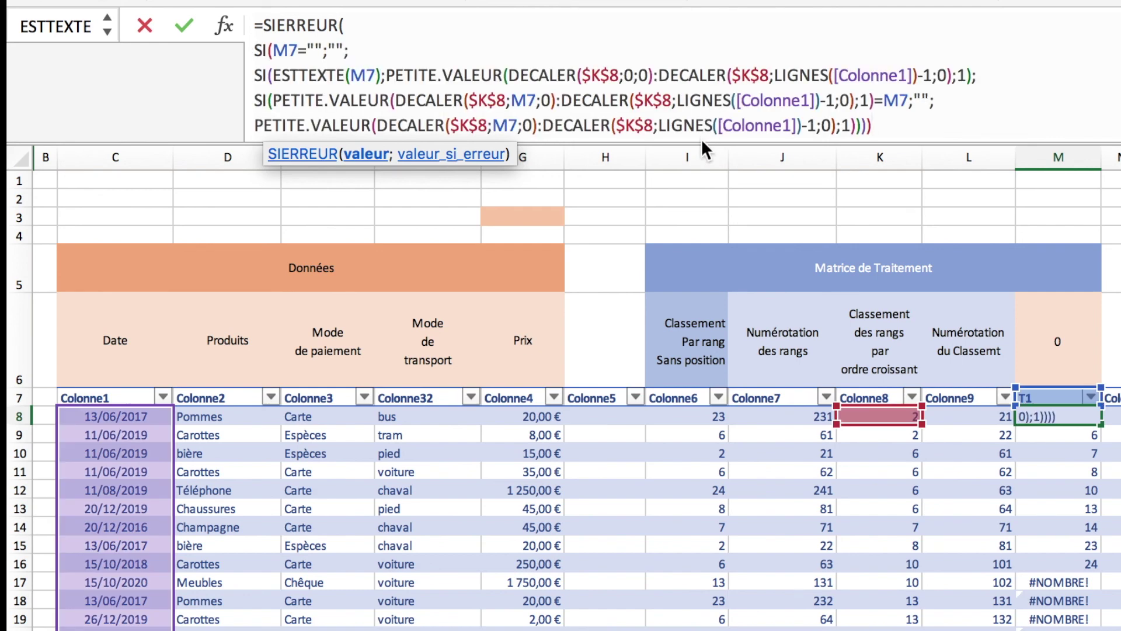
left_click_drag(701, 143, 700, 184)
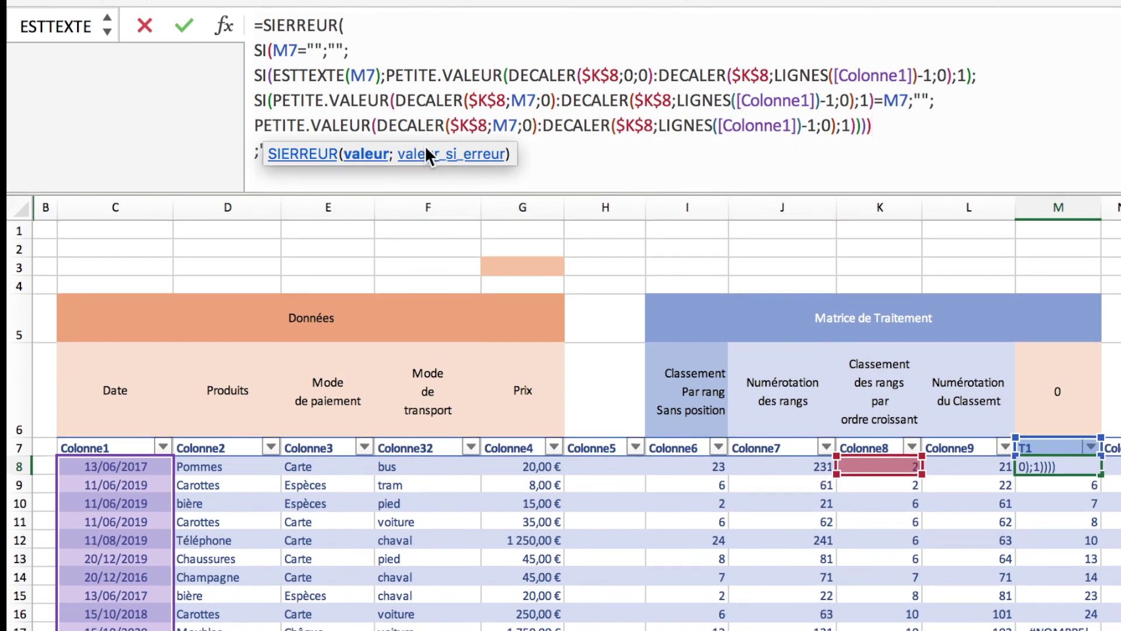
left_click_drag(430, 157, 1120, 236)
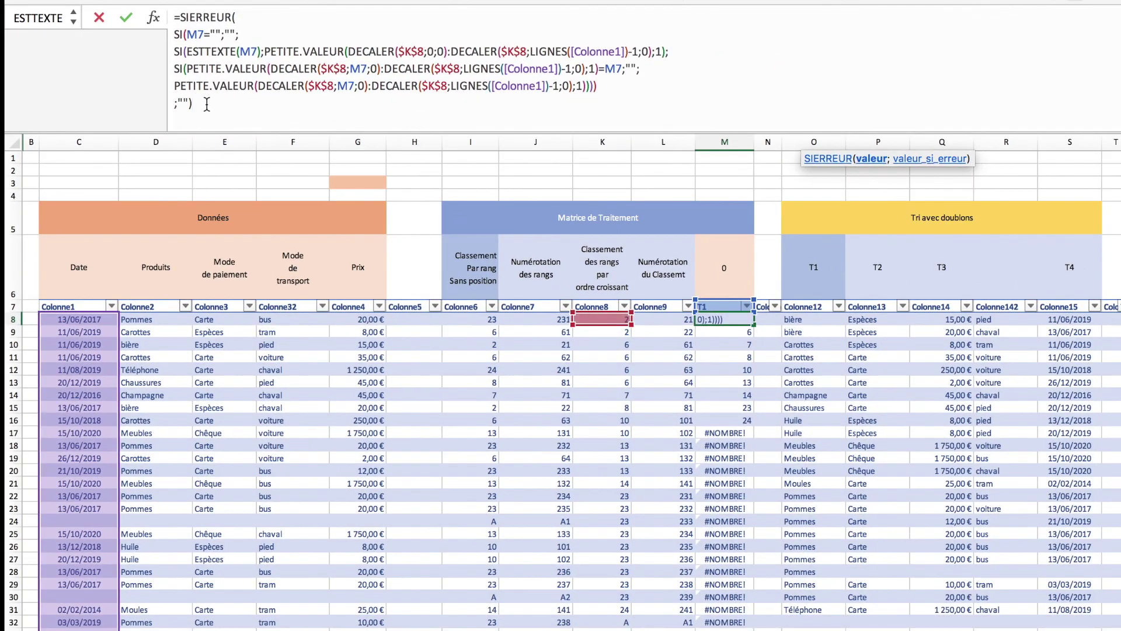
key("BackSpace")
key("Return")
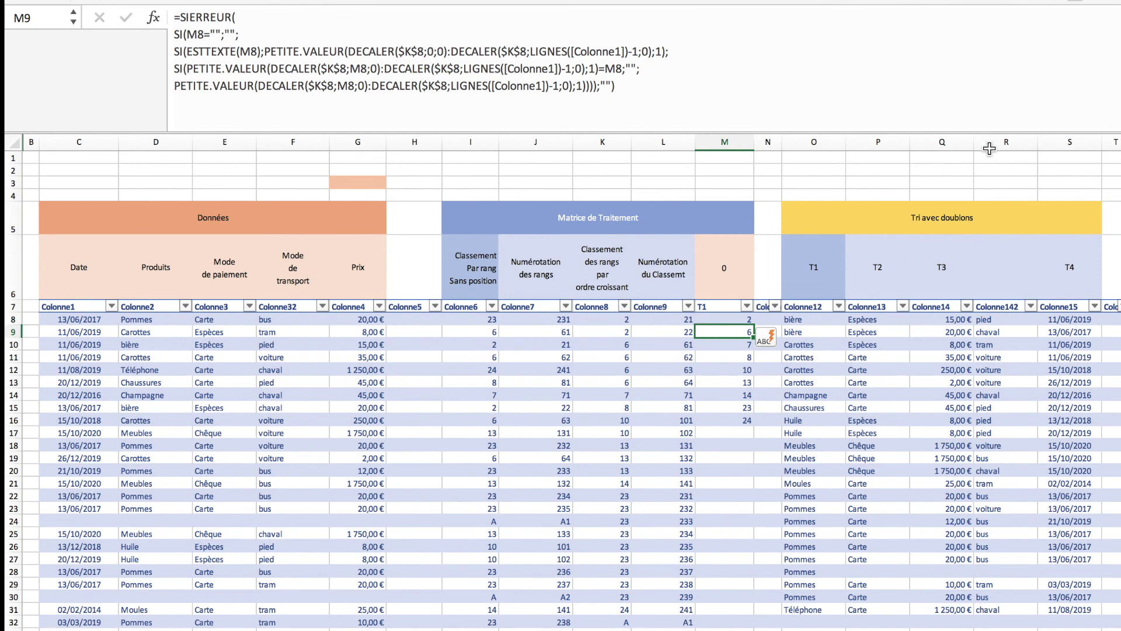
left_click_drag(963, 132, 958, 99)
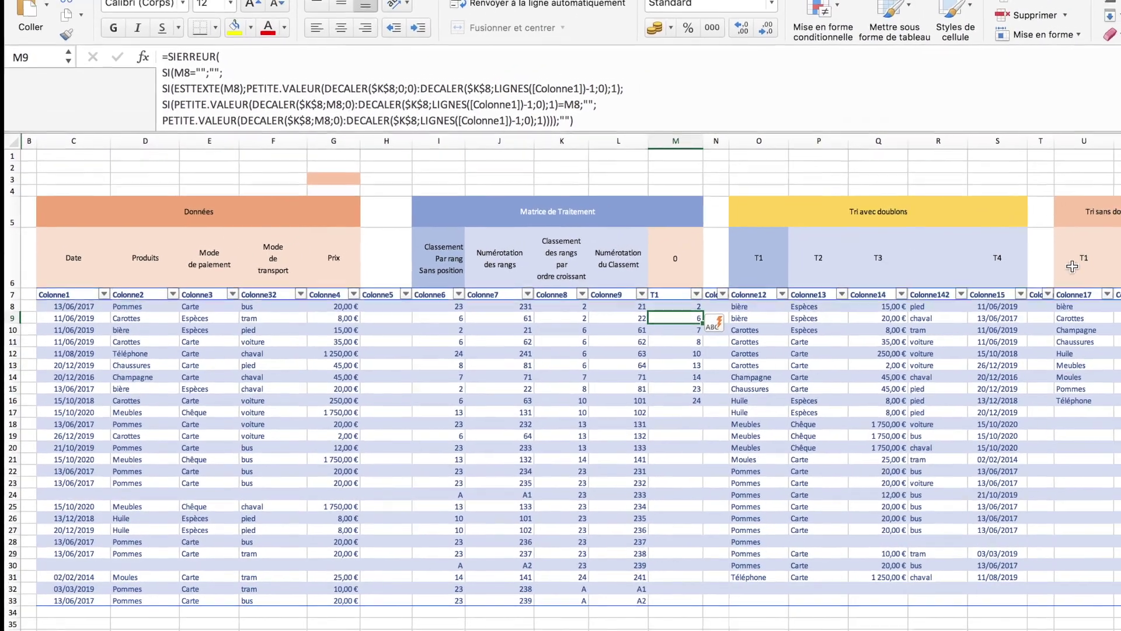
left_click(1041, 260)
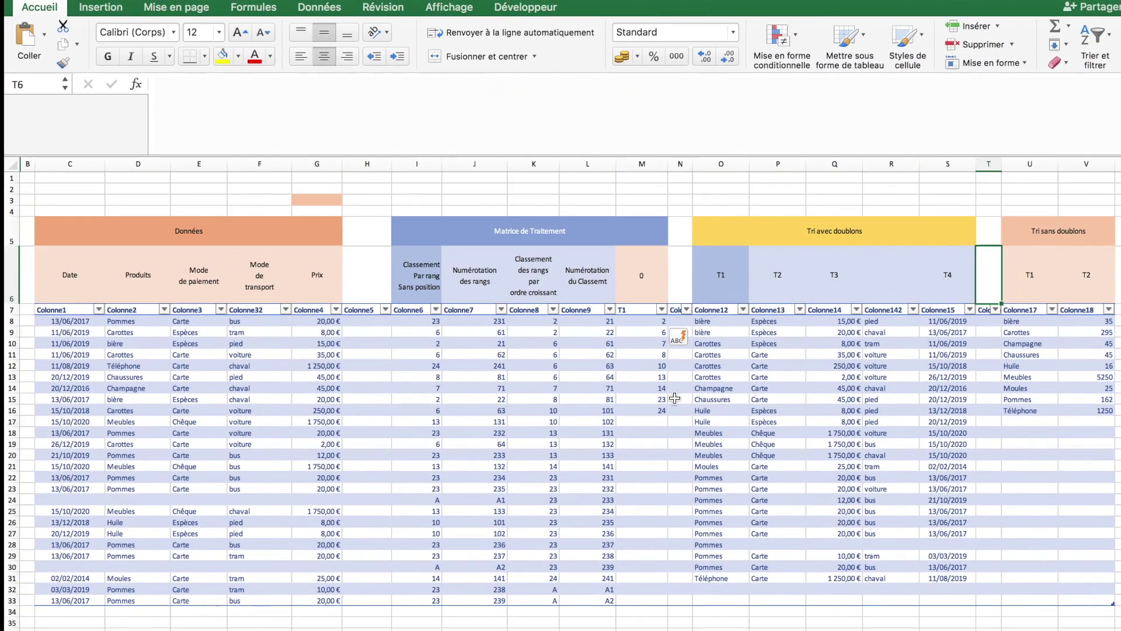